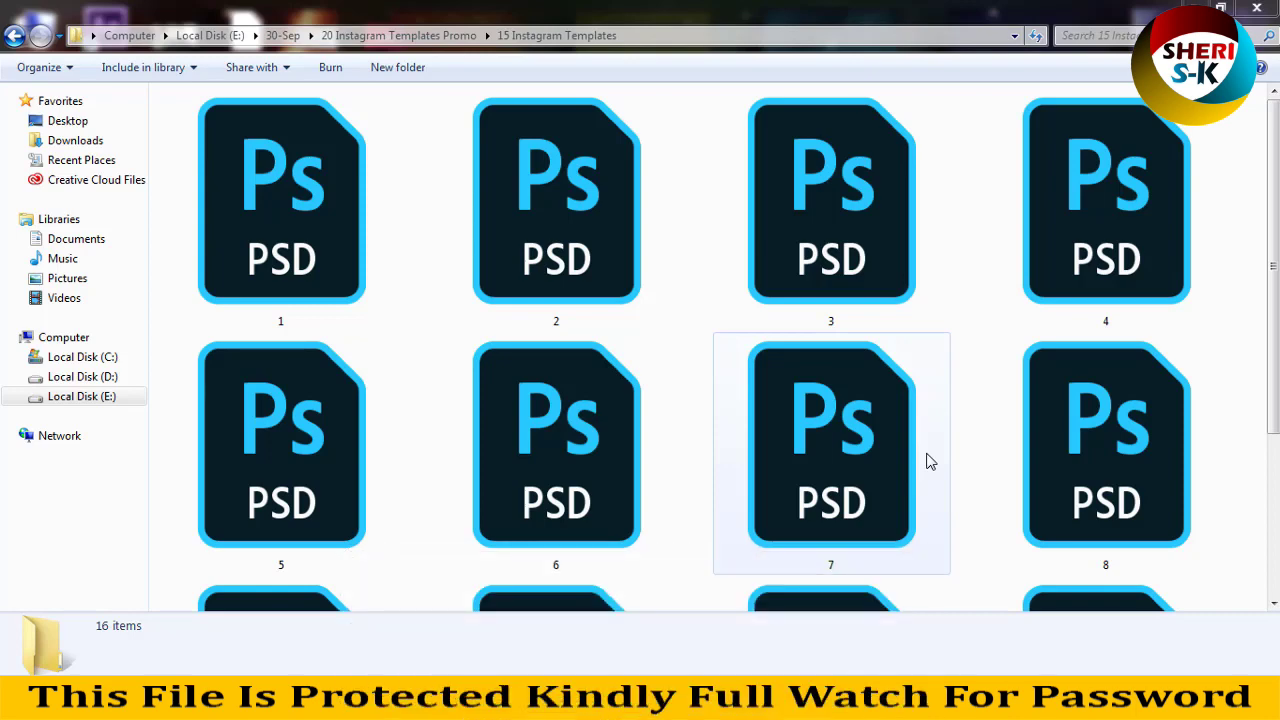
Preview template 1 and the next several Instagram templates in Photo Viewer, then close it.
{"action": "double_click", "coordinate": [321, 250]}
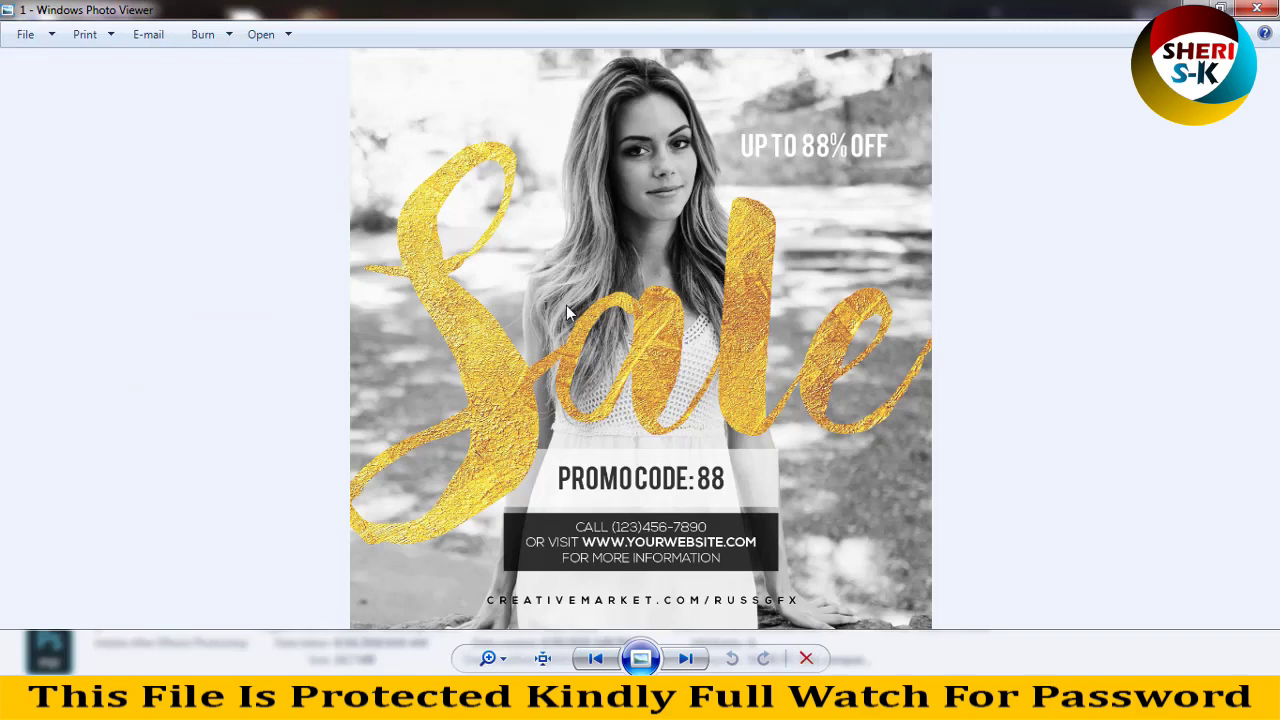
{"action": "key", "text": "Right"}
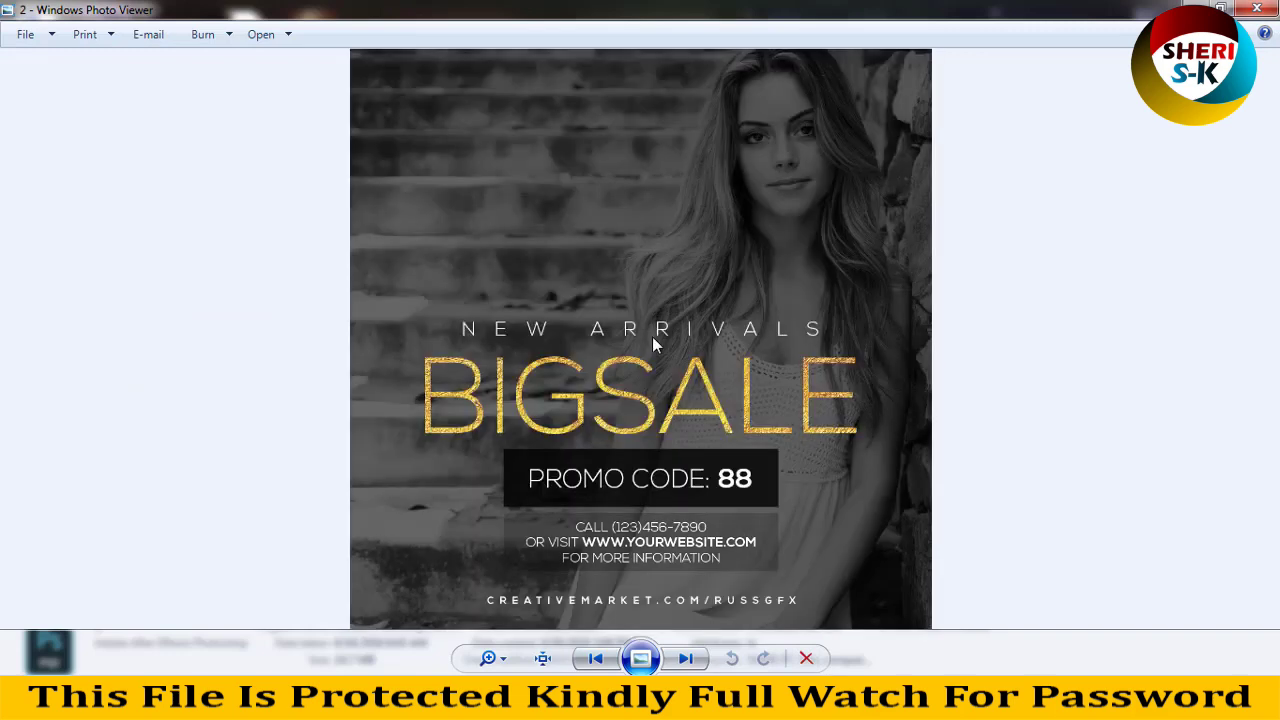
{"action": "key", "text": "Right"}
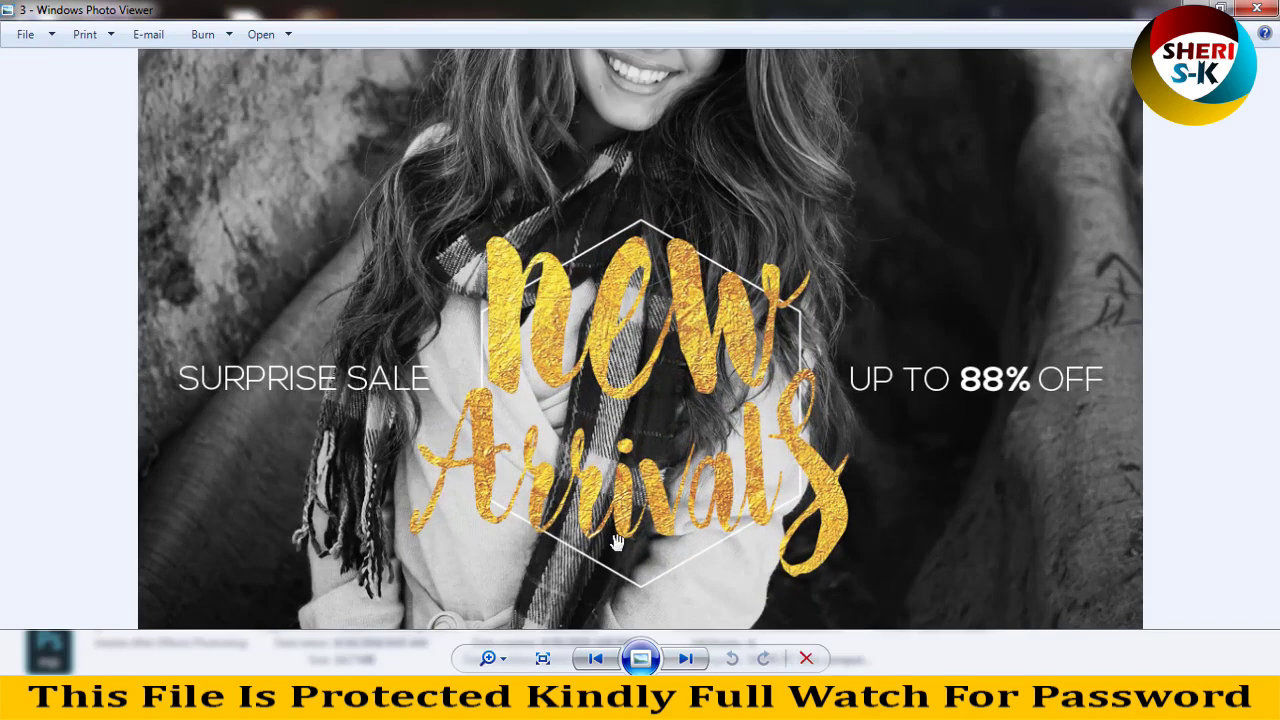
{"action": "scroll", "coordinate": [710, 335], "scroll_direction": "down", "scroll_amount": 3}
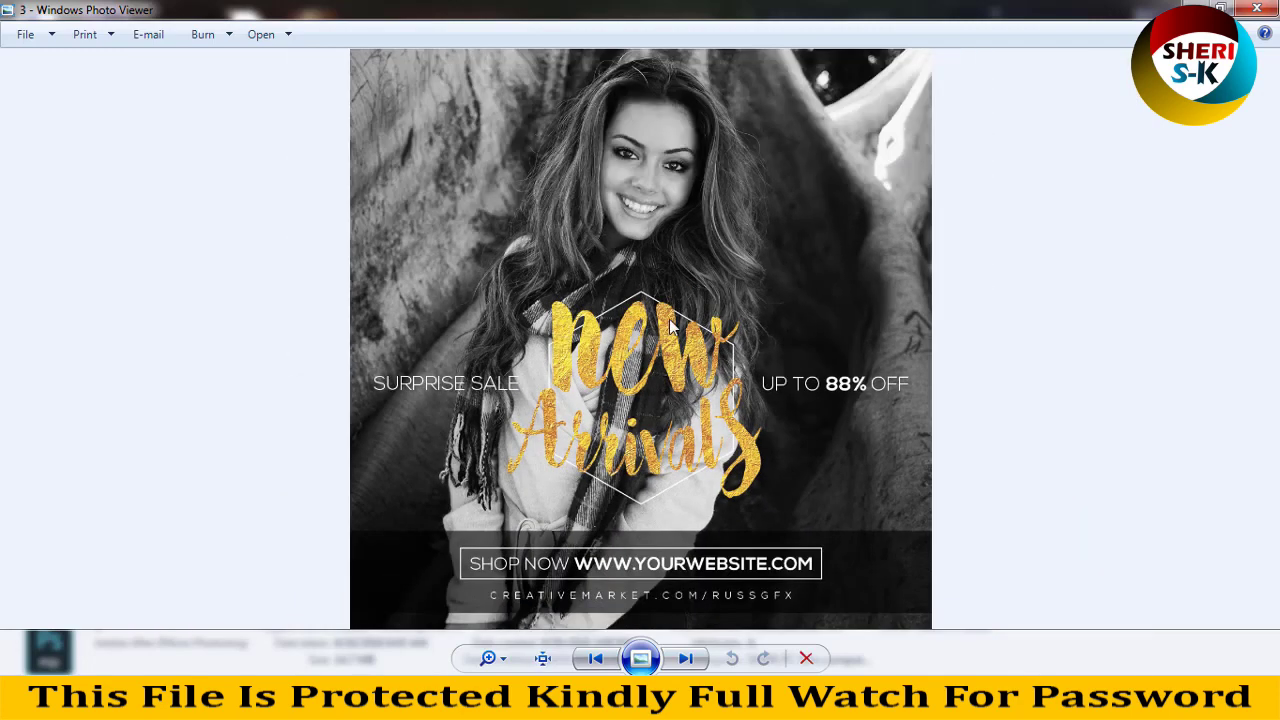
{"action": "key", "text": "Right"}
{"action": "key", "text": "Right"}
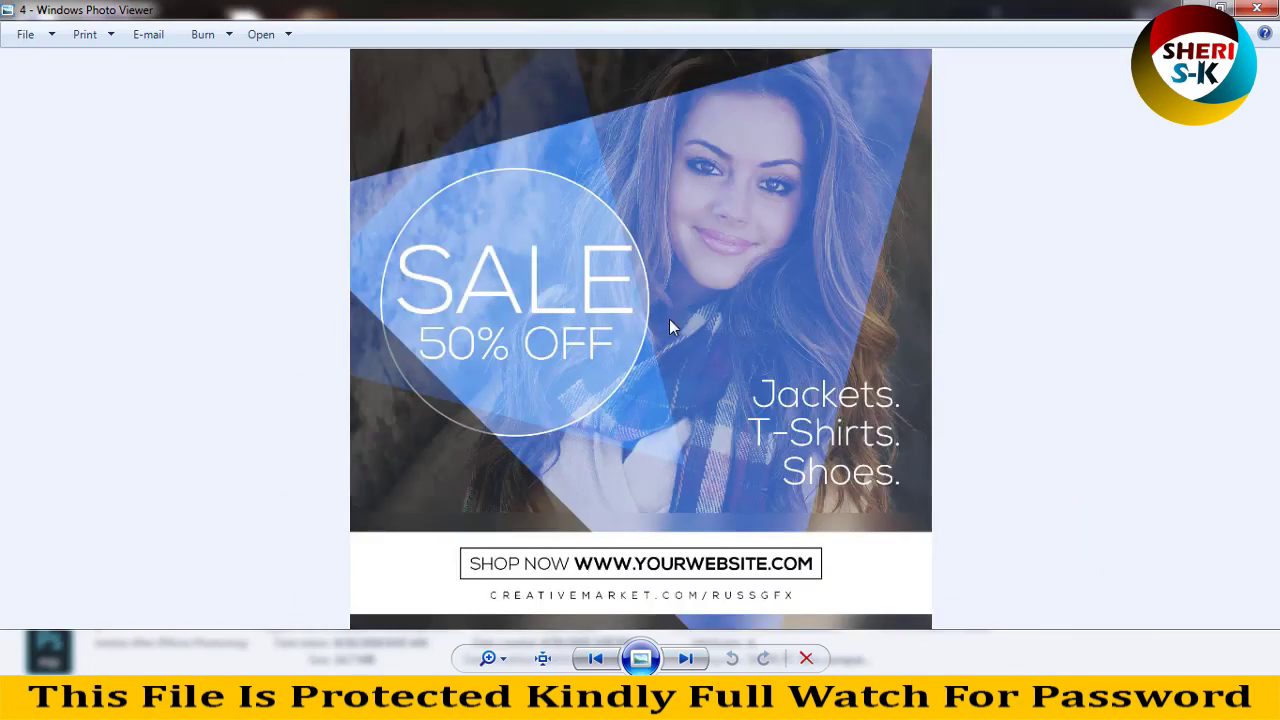
{"action": "key", "text": "Right"}
{"action": "key", "text": "Right"}
{"action": "key", "text": "Right"}
{"action": "key", "text": "Right"}
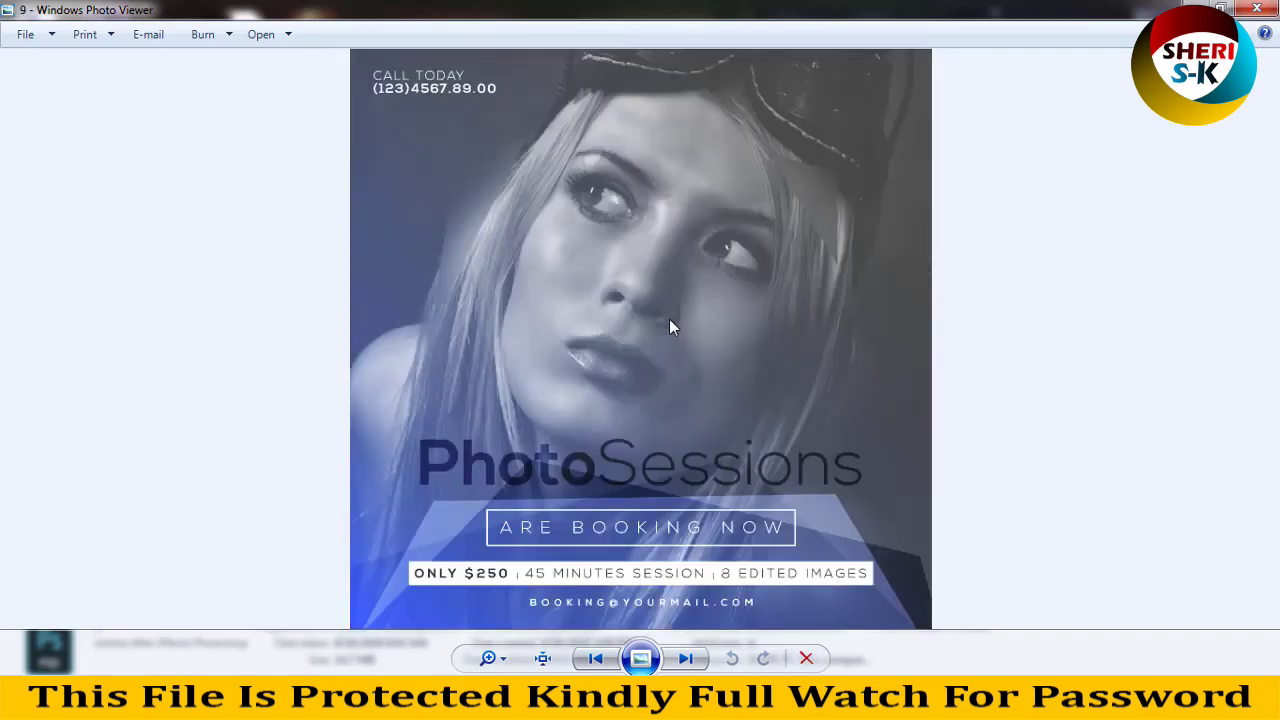
{"action": "key", "text": "Right"}
{"action": "key", "text": "Right"}
{"action": "key", "text": "Right"}
{"action": "key", "text": "Right"}
{"action": "key", "text": "Right"}
{"action": "key", "text": "Right"}
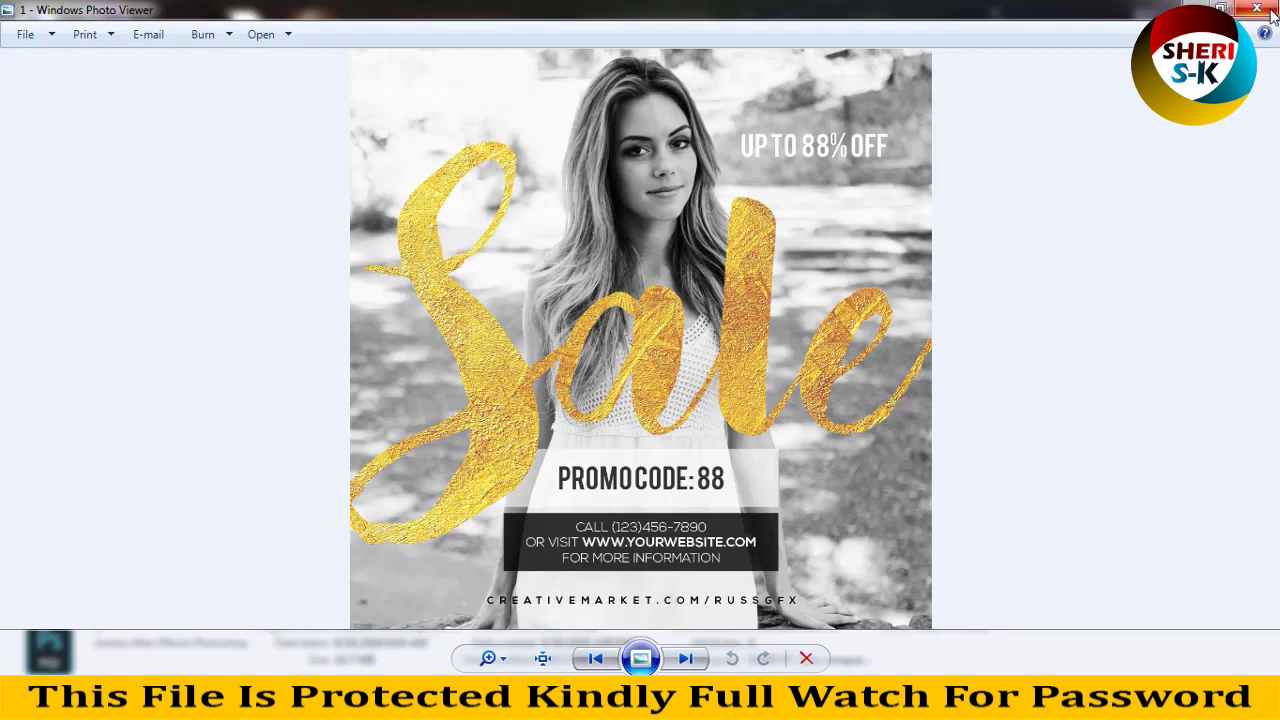
{"action": "key", "text": "Right"}
{"action": "left_click", "coordinate": [1257, 8]}
Preview template 10 from the Explorer folder and close the preview.
{"action": "left_click", "coordinate": [809, 366]}
{"action": "scroll", "coordinate": [811, 362], "scroll_direction": "down", "scroll_amount": 3}
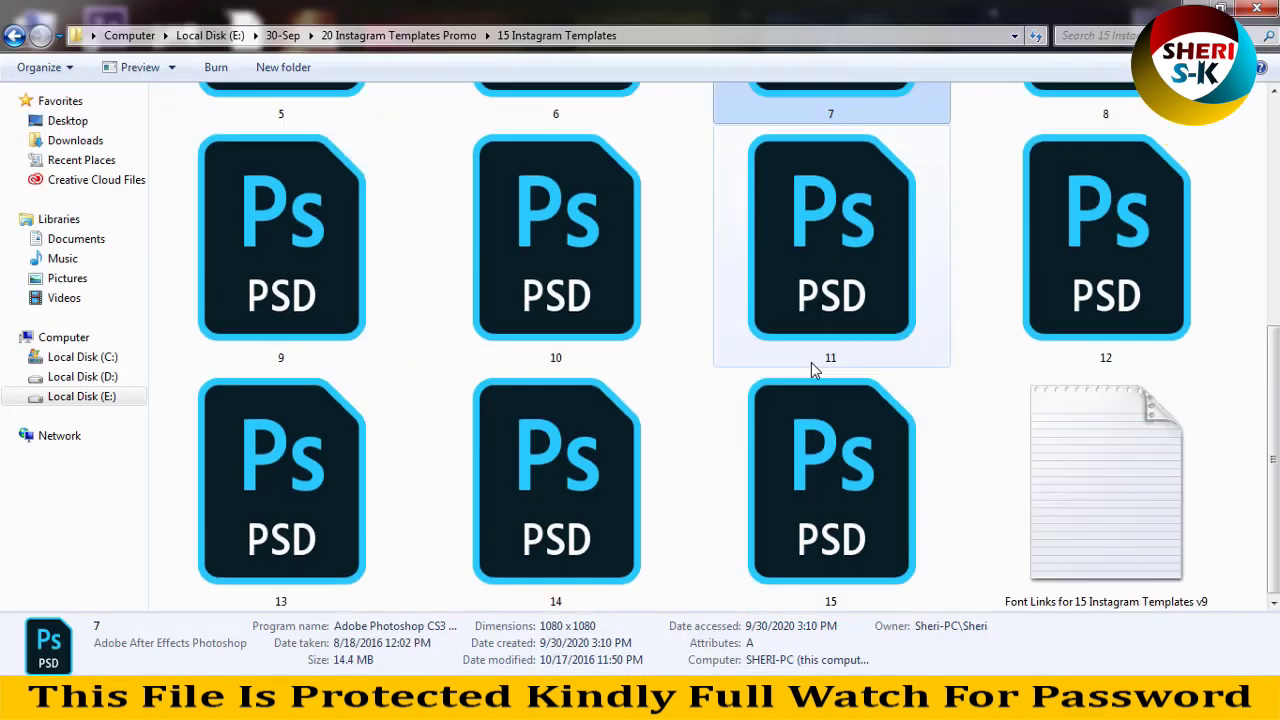
{"action": "double_click", "coordinate": [627, 263]}
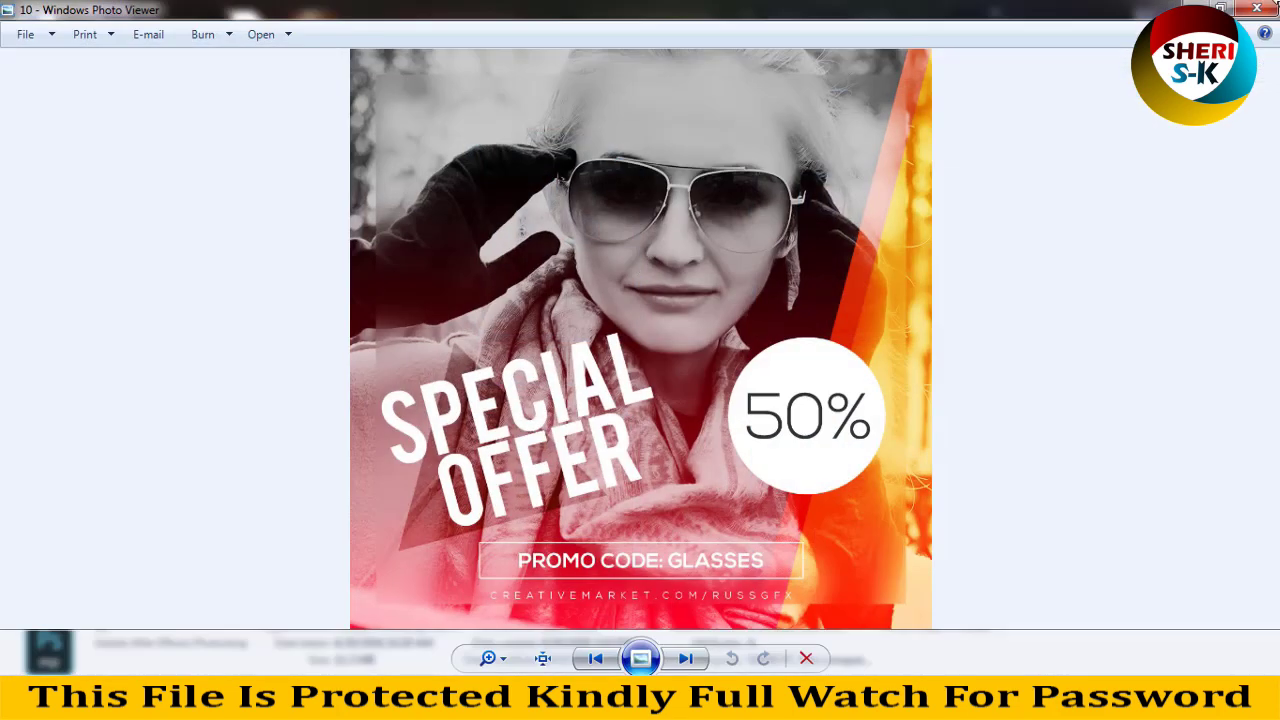
{"action": "left_click", "coordinate": [1257, 8]}
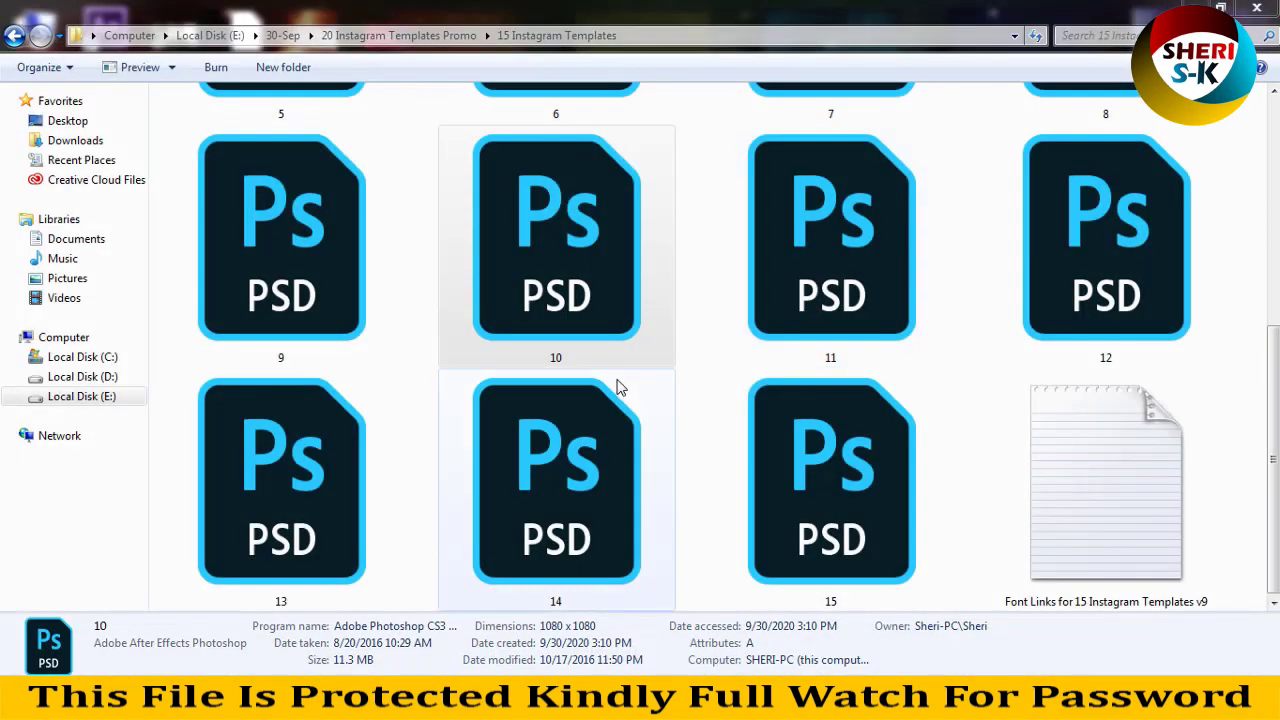
Preview template 8, the We Are Open design, and drag it into Photoshop.
{"action": "left_click", "coordinate": [763, 271]}
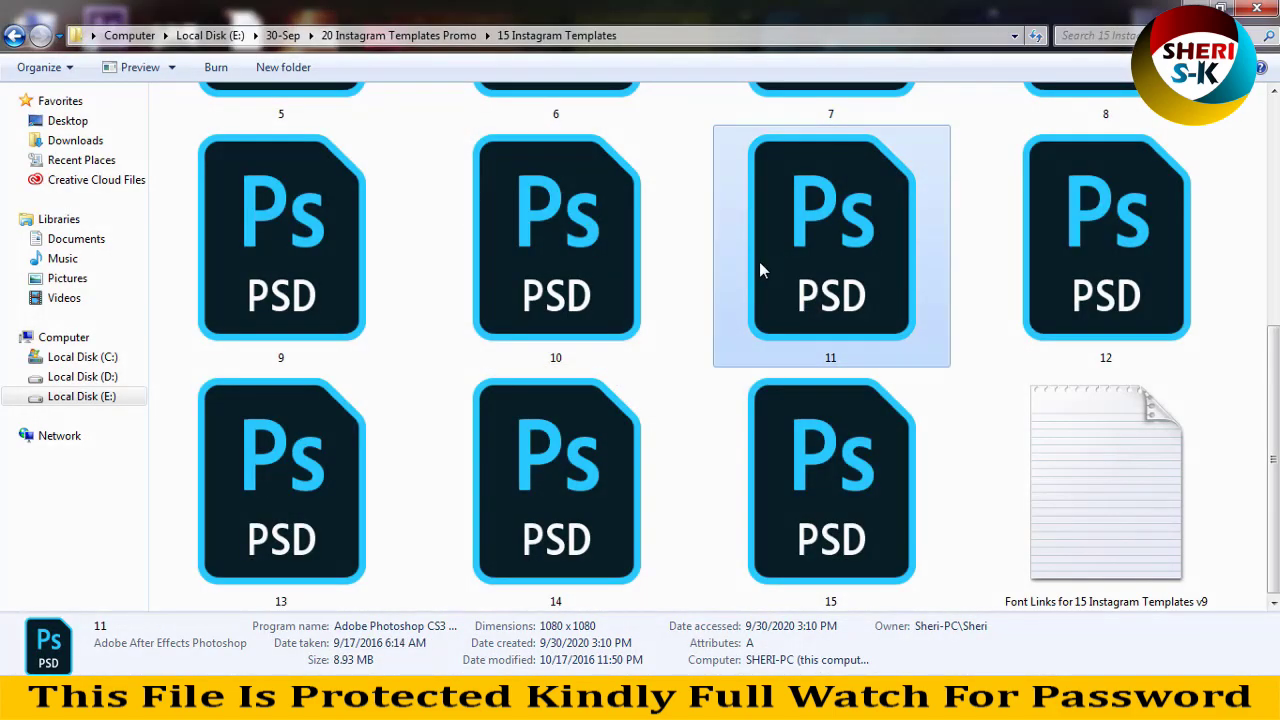
{"action": "scroll", "coordinate": [700, 258], "scroll_direction": "down", "scroll_amount": 2, "text": "ctrl"}
{"action": "scroll", "coordinate": [617, 247], "scroll_direction": "up", "scroll_amount": 3}
{"action": "left_click", "coordinate": [705, 245]}
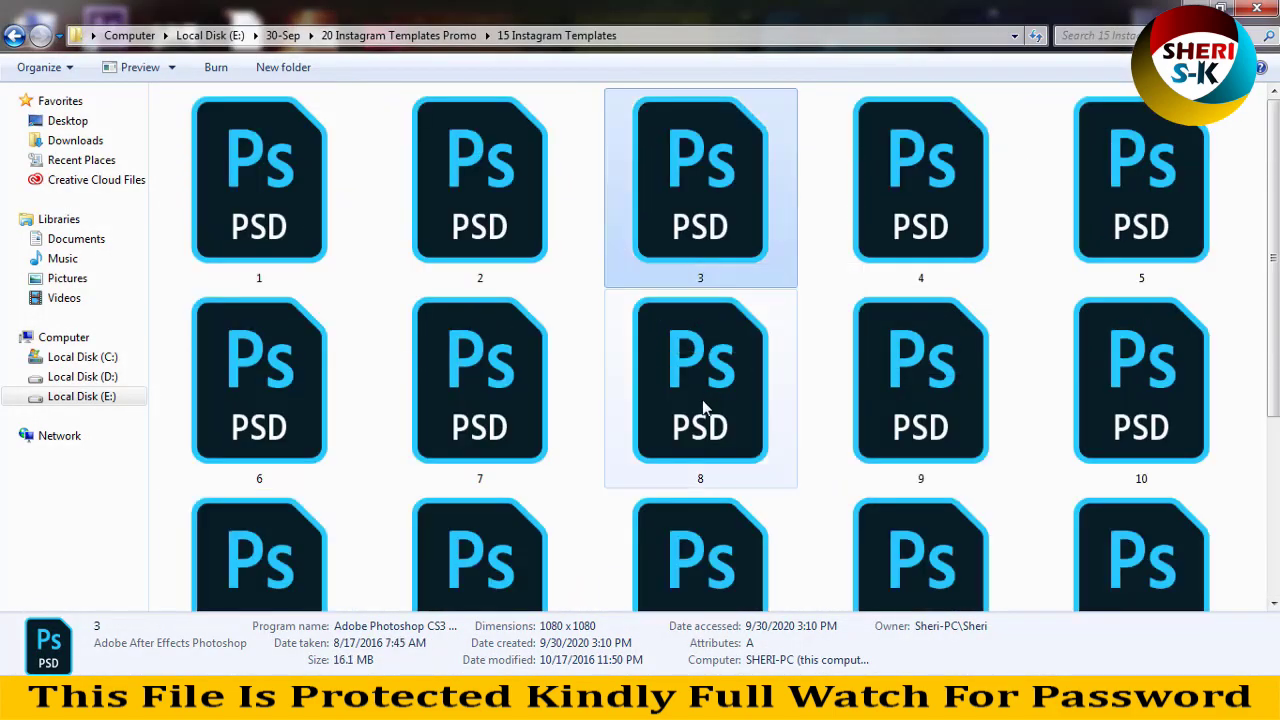
{"action": "left_click", "coordinate": [707, 394]}
{"action": "double_click", "coordinate": [707, 418]}
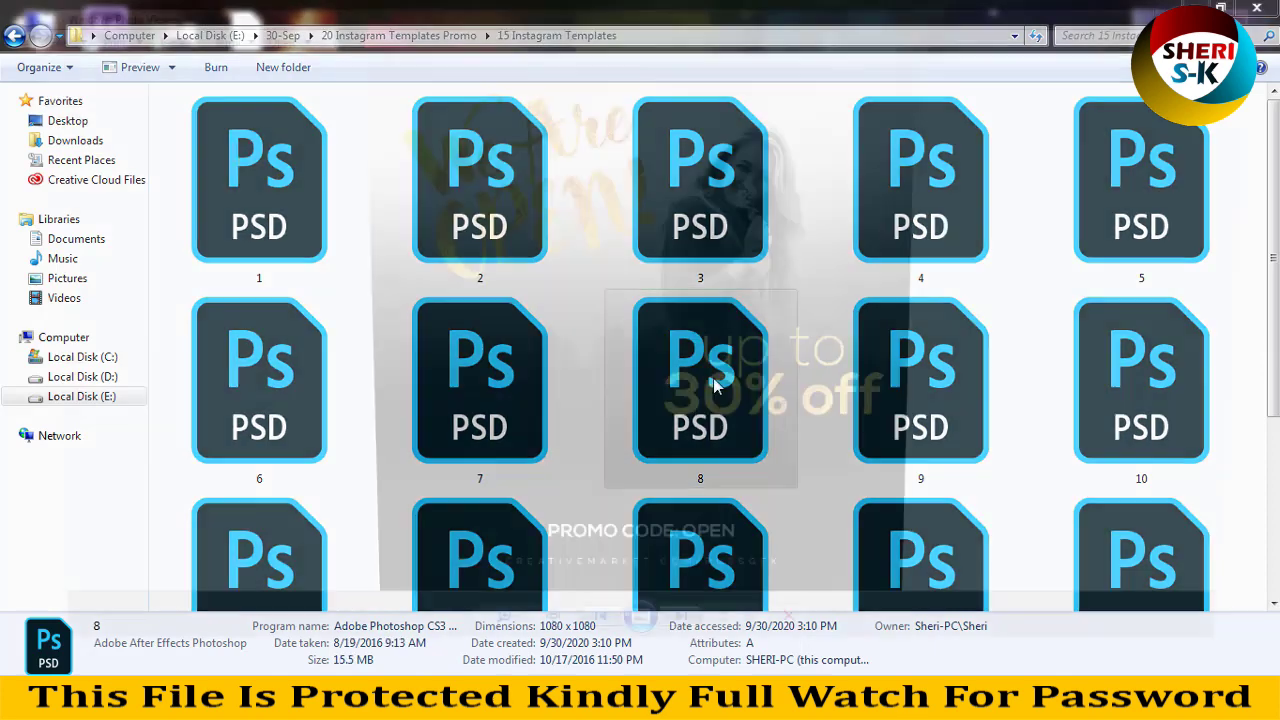
{"action": "key", "text": "alt+F4"}
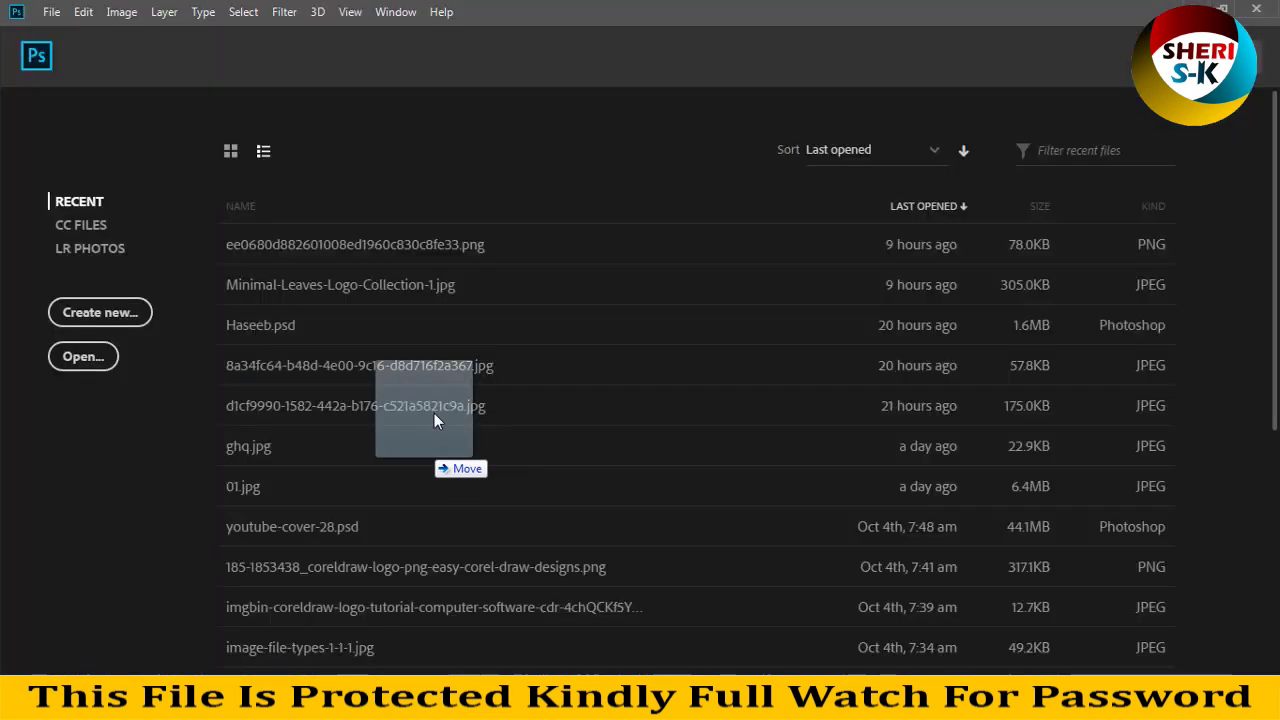
{"action": "left_click_drag", "start_coordinate": [413, 667], "coordinate": [472, 262]}
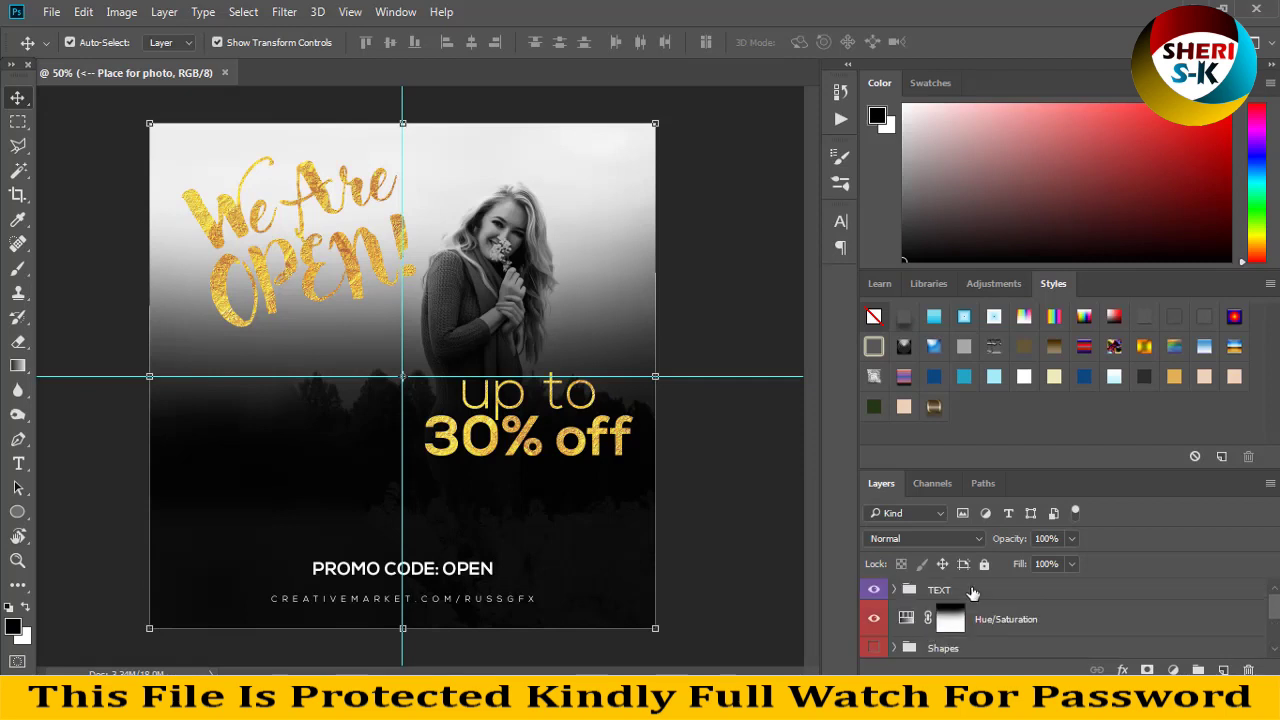
Expand the TEXT and UP TO 30% OFF groups and select the 'up to 30% off' layer with the Type tool.
{"action": "left_click", "coordinate": [924, 592]}
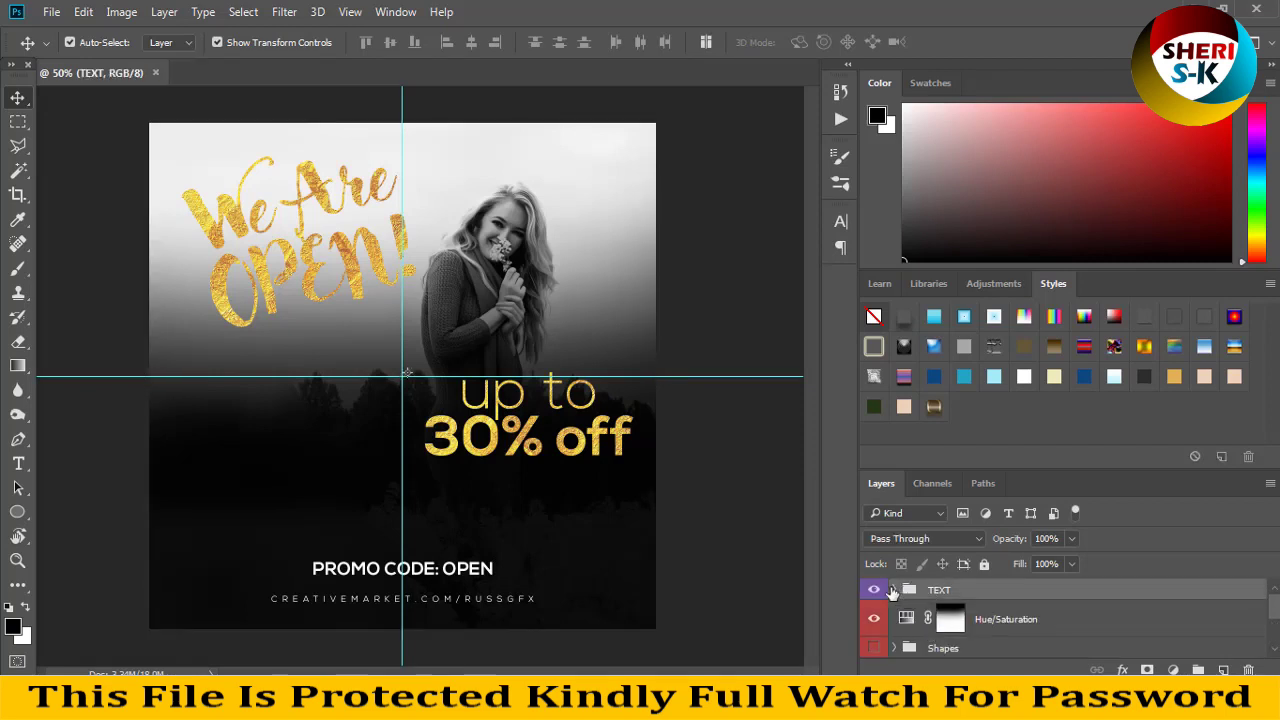
{"action": "left_click", "coordinate": [896, 592]}
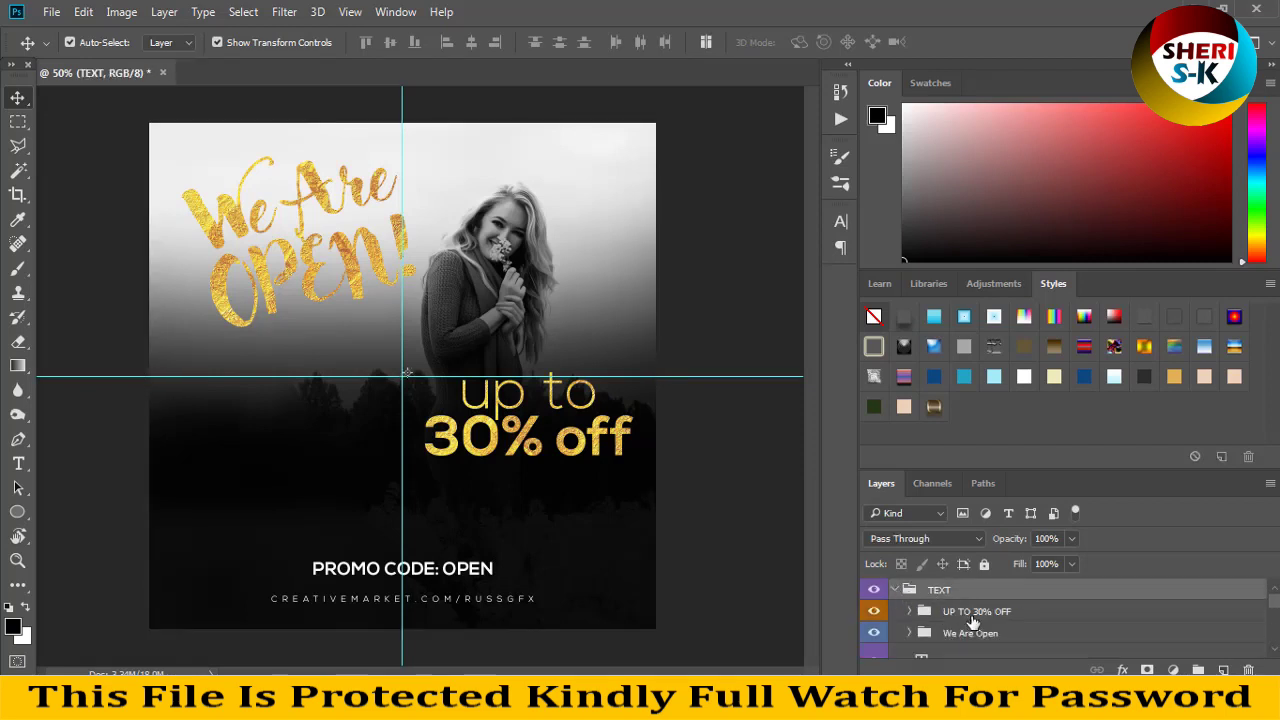
{"action": "left_click", "coordinate": [958, 615]}
{"action": "left_click", "coordinate": [909, 612]}
{"action": "scroll", "coordinate": [960, 630], "scroll_direction": "down", "scroll_amount": 1}
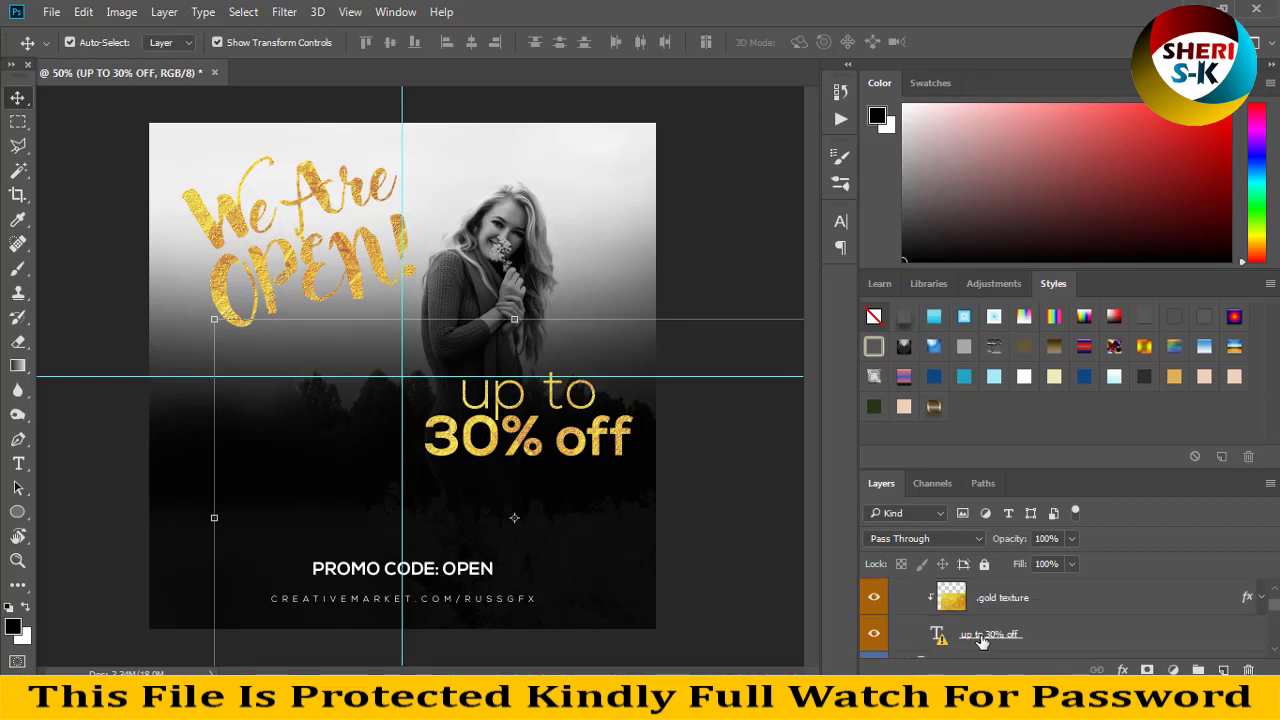
{"action": "left_click", "coordinate": [981, 641]}
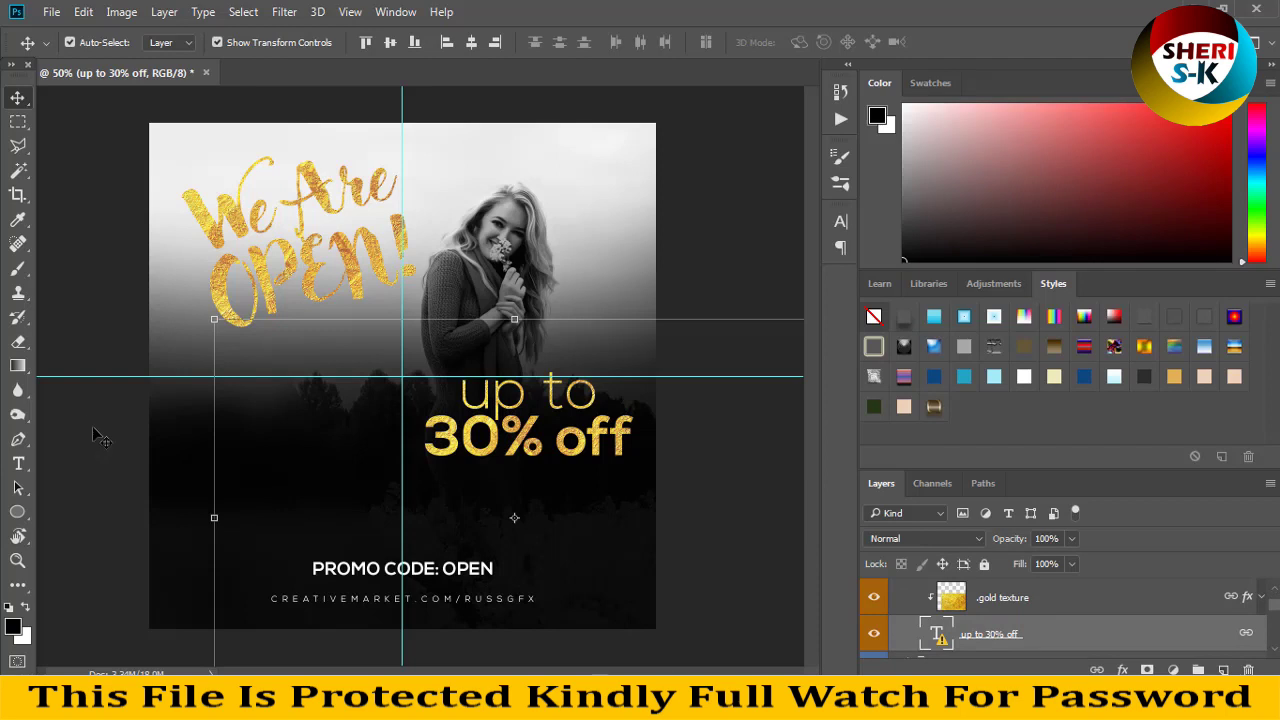
{"action": "left_click", "coordinate": [18, 463]}
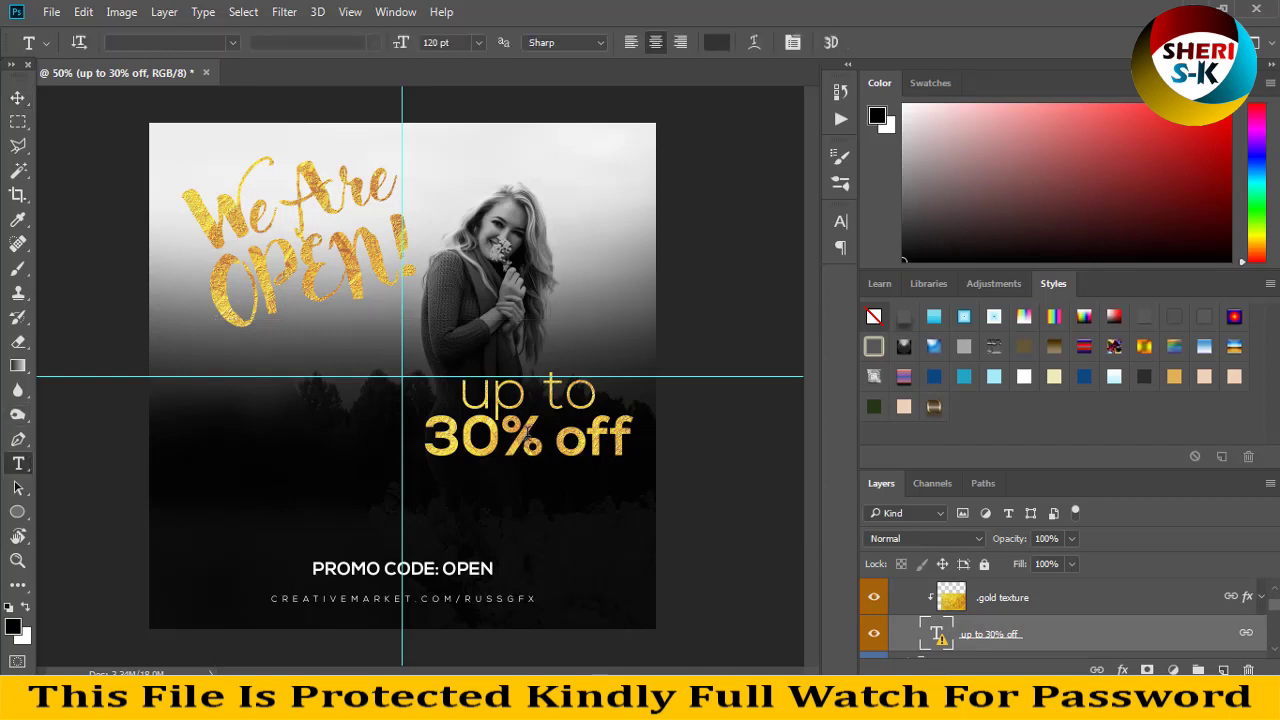
Replace the 'up to 30% off' caption with a person's name, accepting substitute fonts.
{"action": "left_click", "coordinate": [543, 437]}
{"action": "key", "text": "Return"}
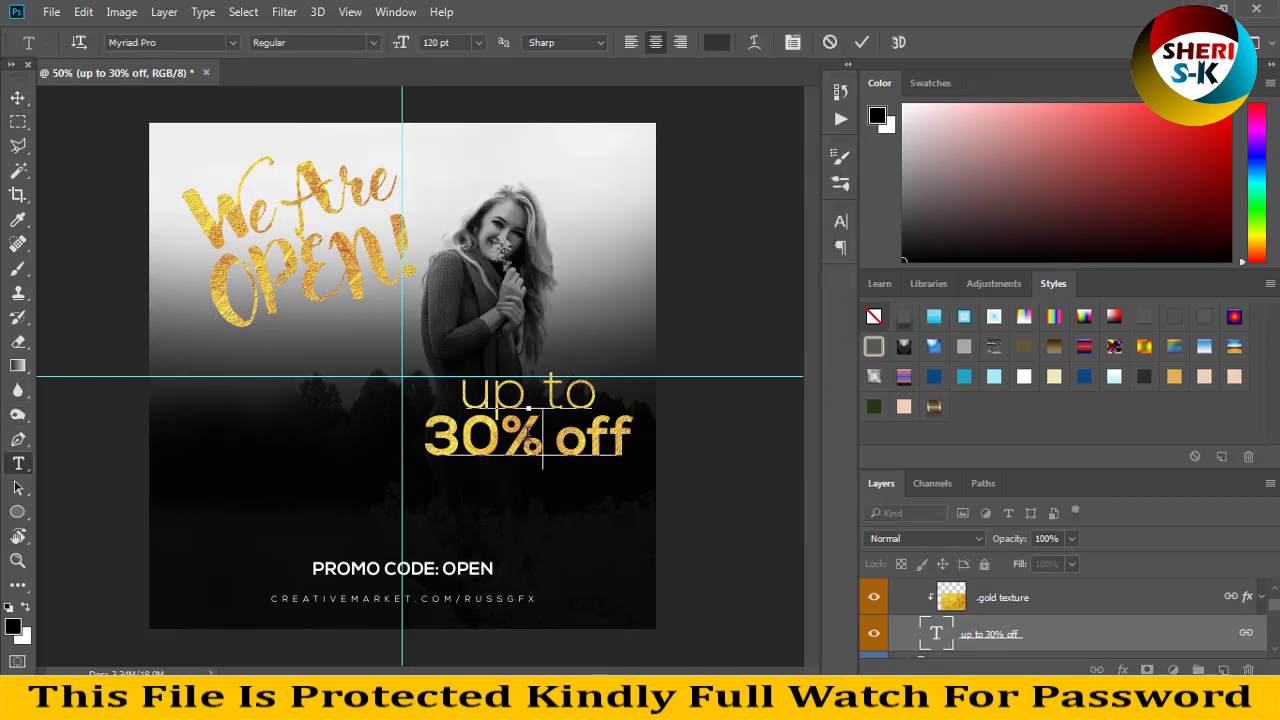
{"action": "key", "text": "ctrl+a"}
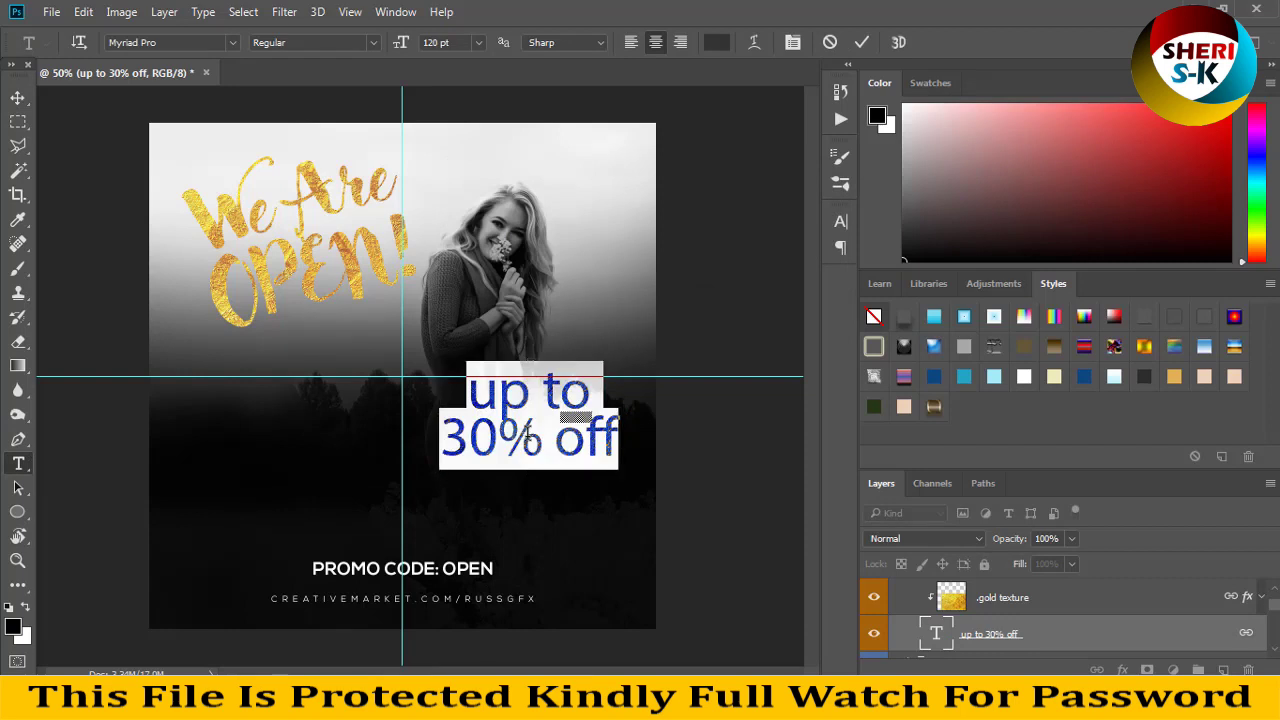
{"action": "left_click", "coordinate": [543, 392]}
{"action": "key", "text": "ctrl+a"}
{"action": "type", "text": "She"}
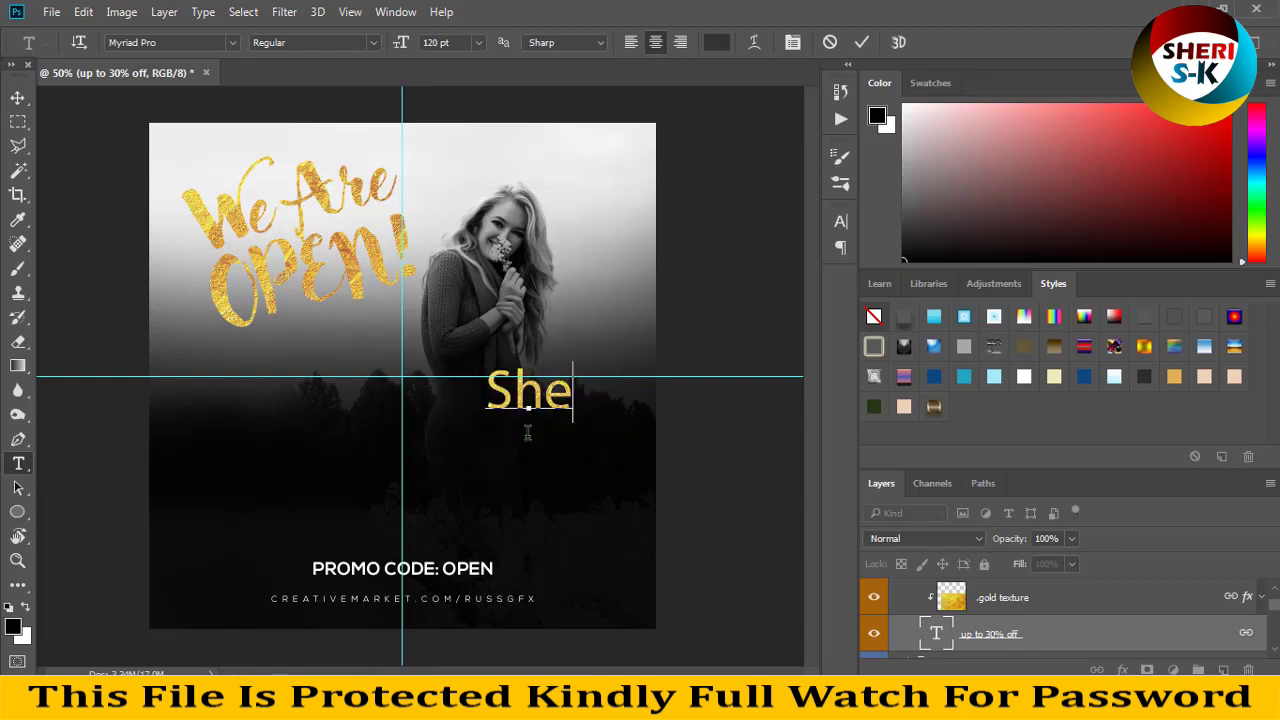
{"action": "type", "text": "ri "}
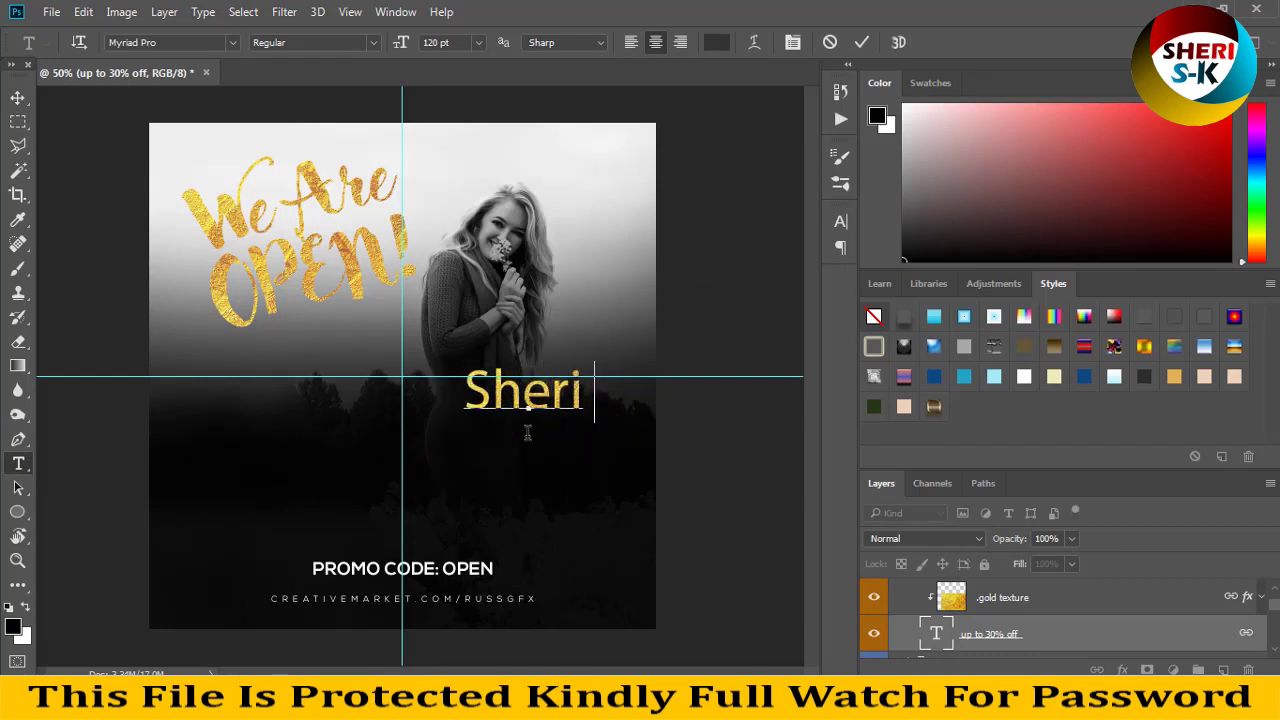
{"action": "type", "text": "Sk"}
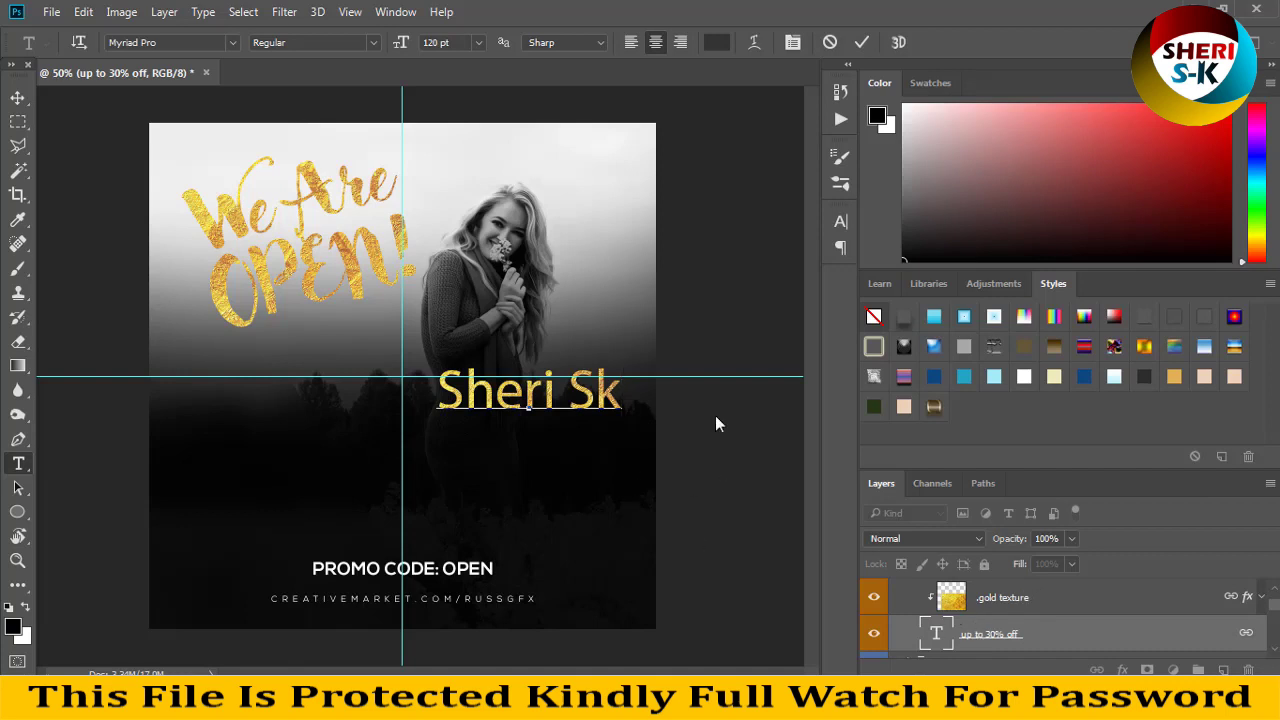
{"action": "left_click", "coordinate": [20, 98]}
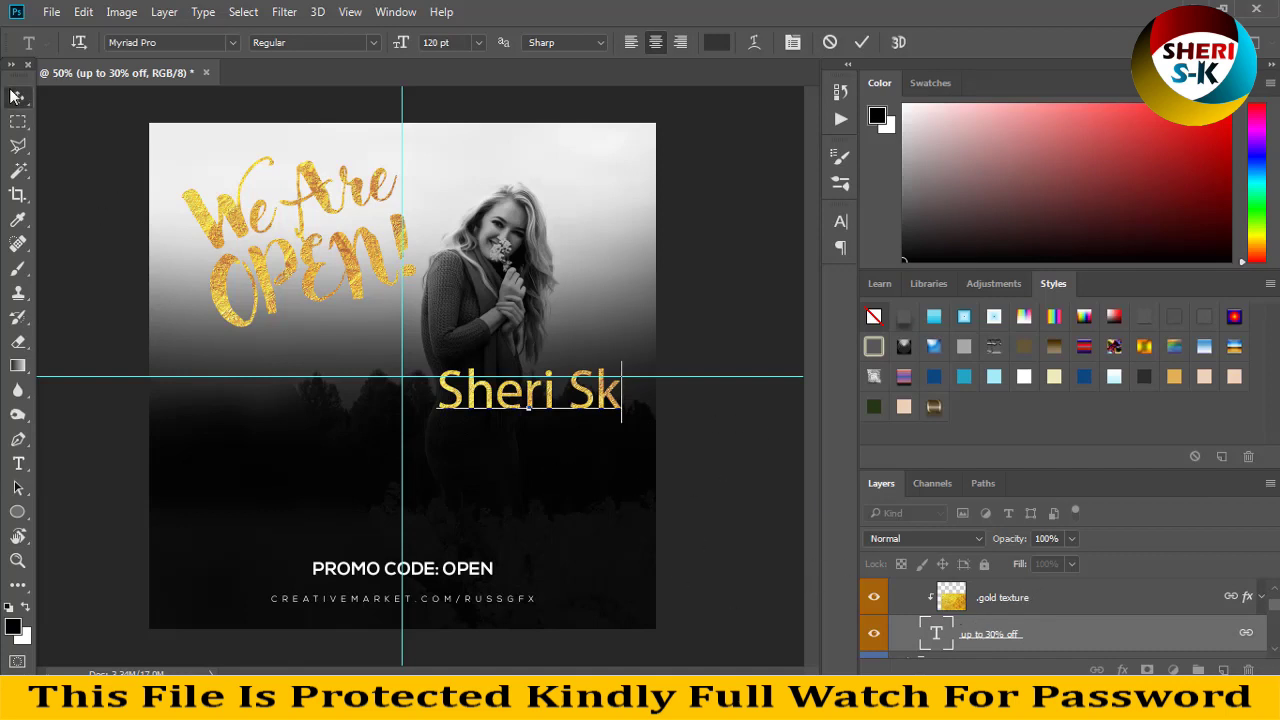
{"action": "scroll", "coordinate": [944, 620], "scroll_direction": "down", "scroll_amount": 2}
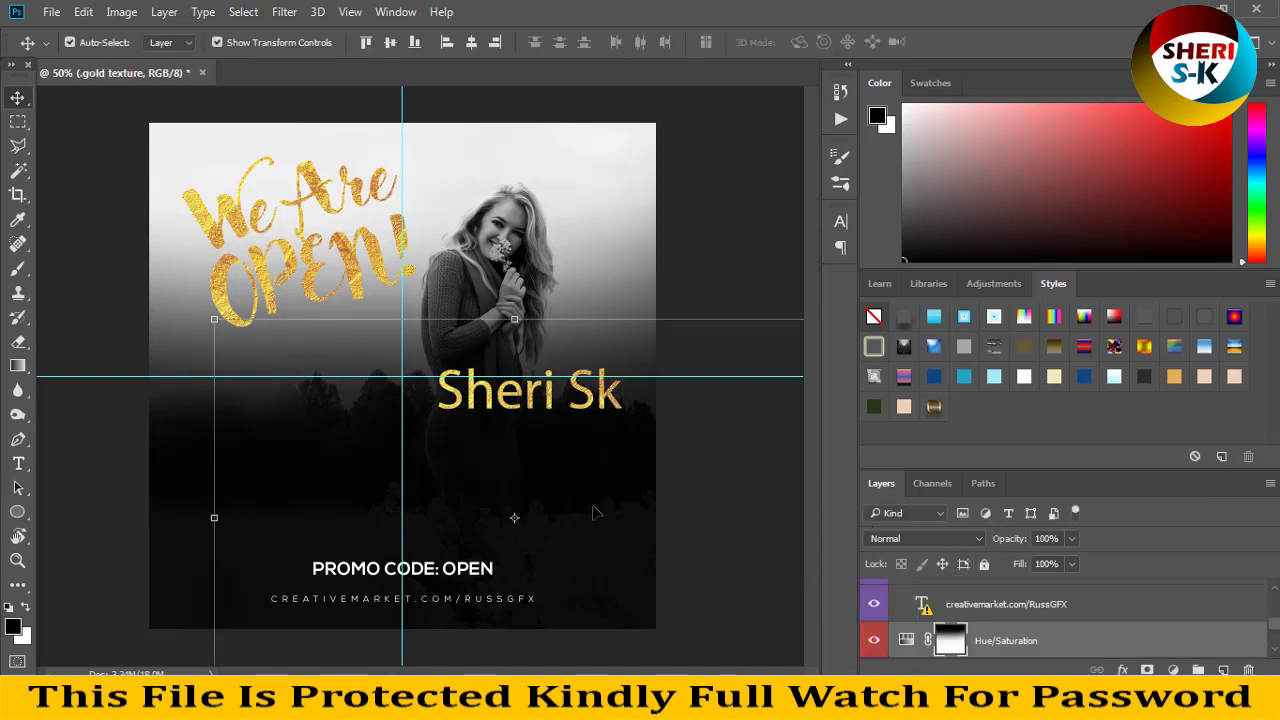
{"action": "left_click", "coordinate": [993, 640]}
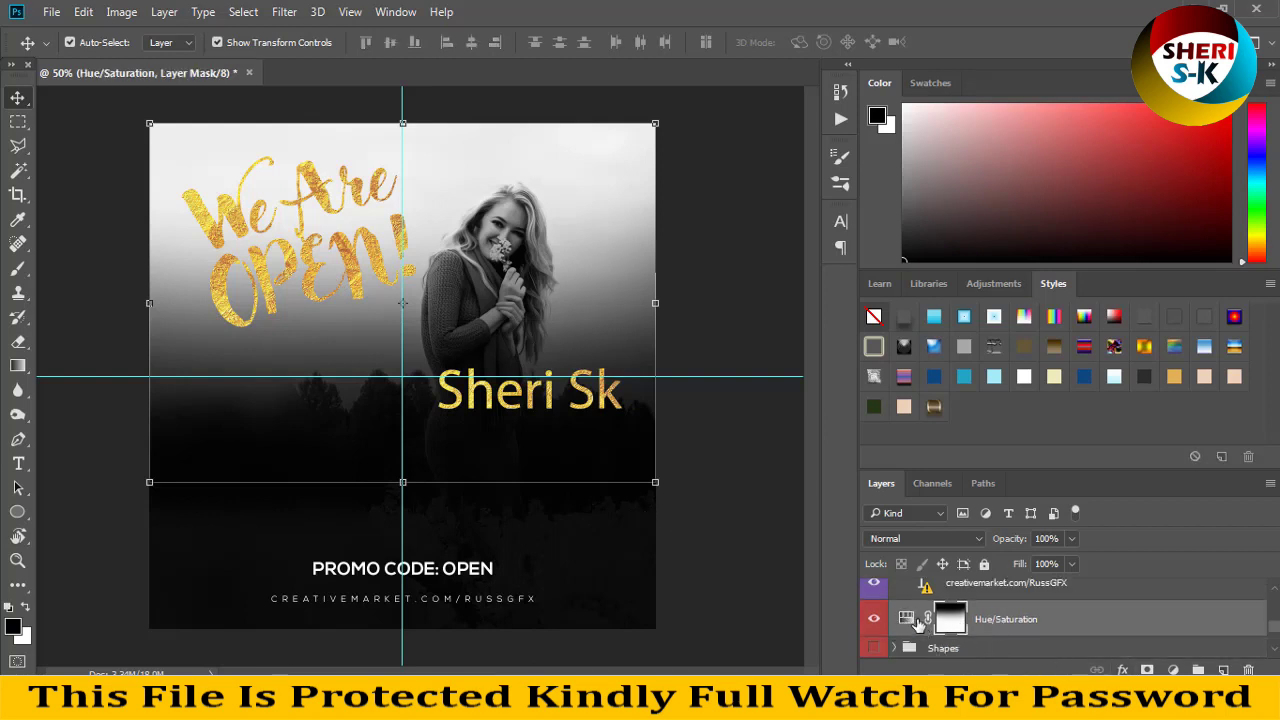
{"action": "double_click", "coordinate": [950, 622]}
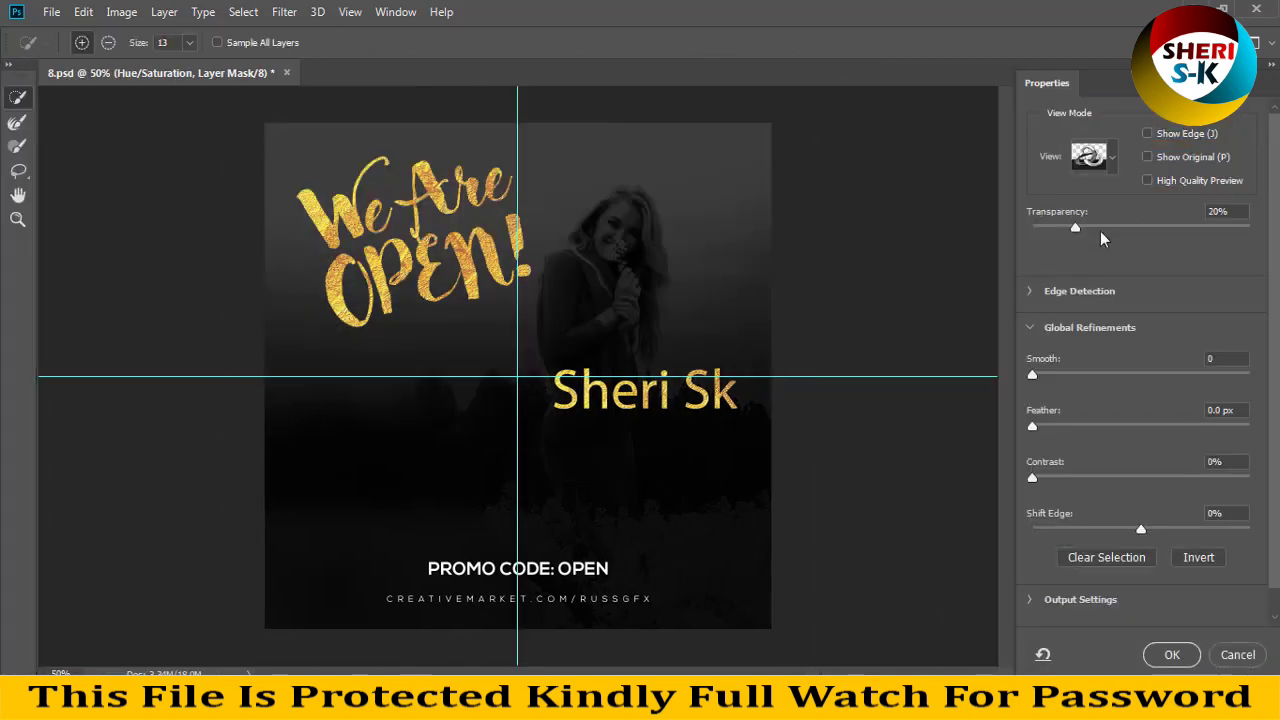
{"action": "mouse_move", "coordinate": [1081, 227]}
{"action": "left_mouse_down"}
{"action": "mouse_move", "coordinate": [1064, 226]}
{"action": "mouse_move", "coordinate": [1176, 227]}
{"action": "left_mouse_up"}
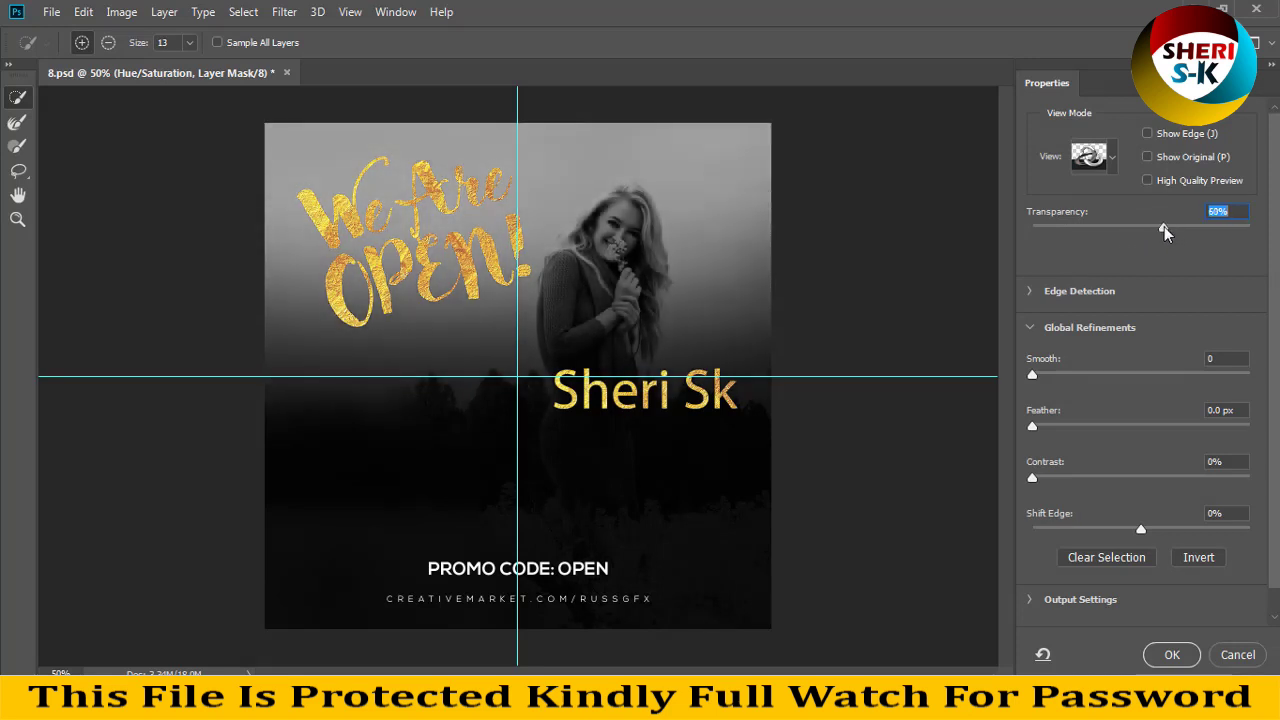
{"action": "left_click_drag", "start_coordinate": [1157, 226], "coordinate": [1230, 226]}
{"action": "mouse_move", "coordinate": [1049, 375]}
{"action": "left_mouse_down"}
{"action": "mouse_move", "coordinate": [1084, 374]}
{"action": "mouse_move", "coordinate": [1045, 374]}
{"action": "left_mouse_up"}
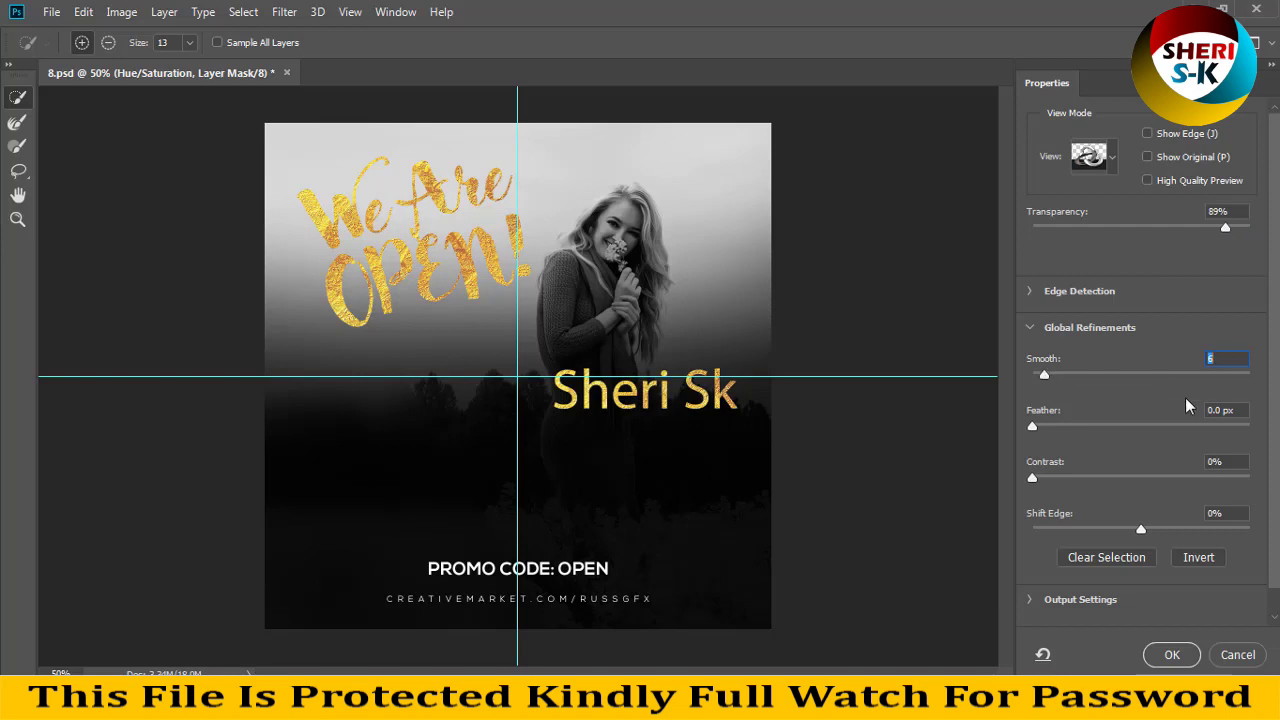
{"action": "left_click", "coordinate": [1106, 164]}
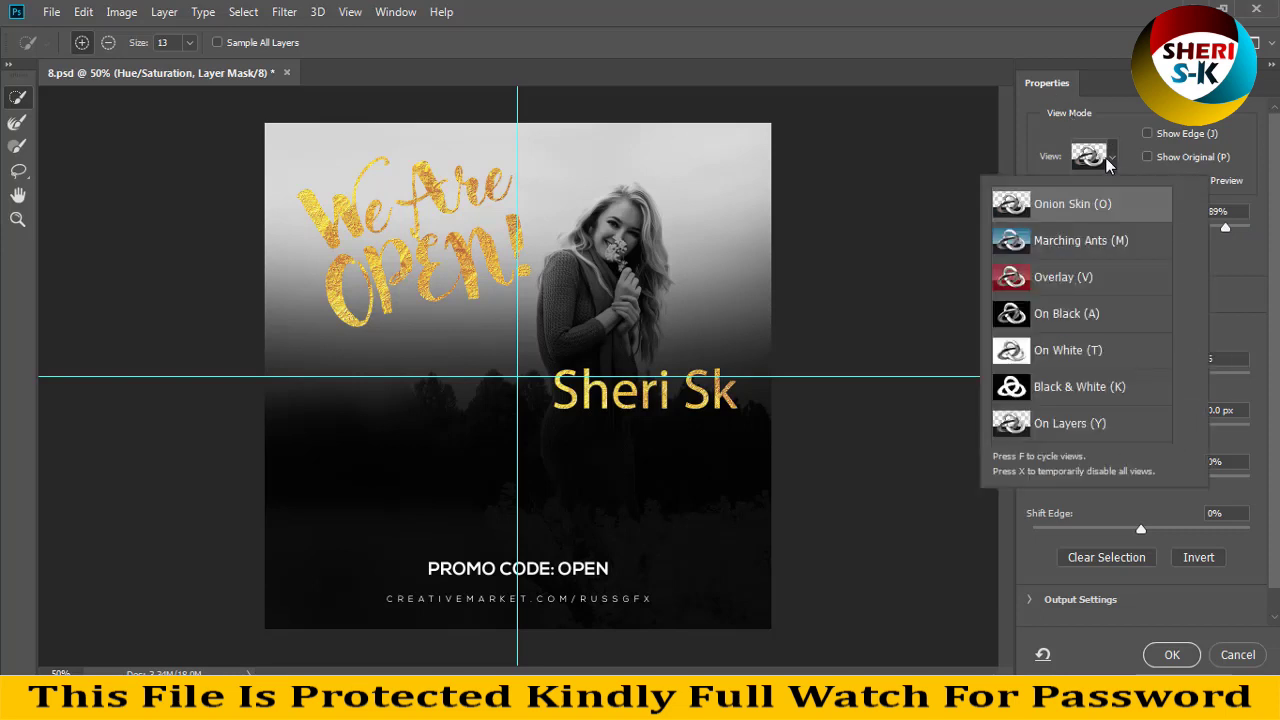
{"action": "left_click", "coordinate": [1106, 158]}
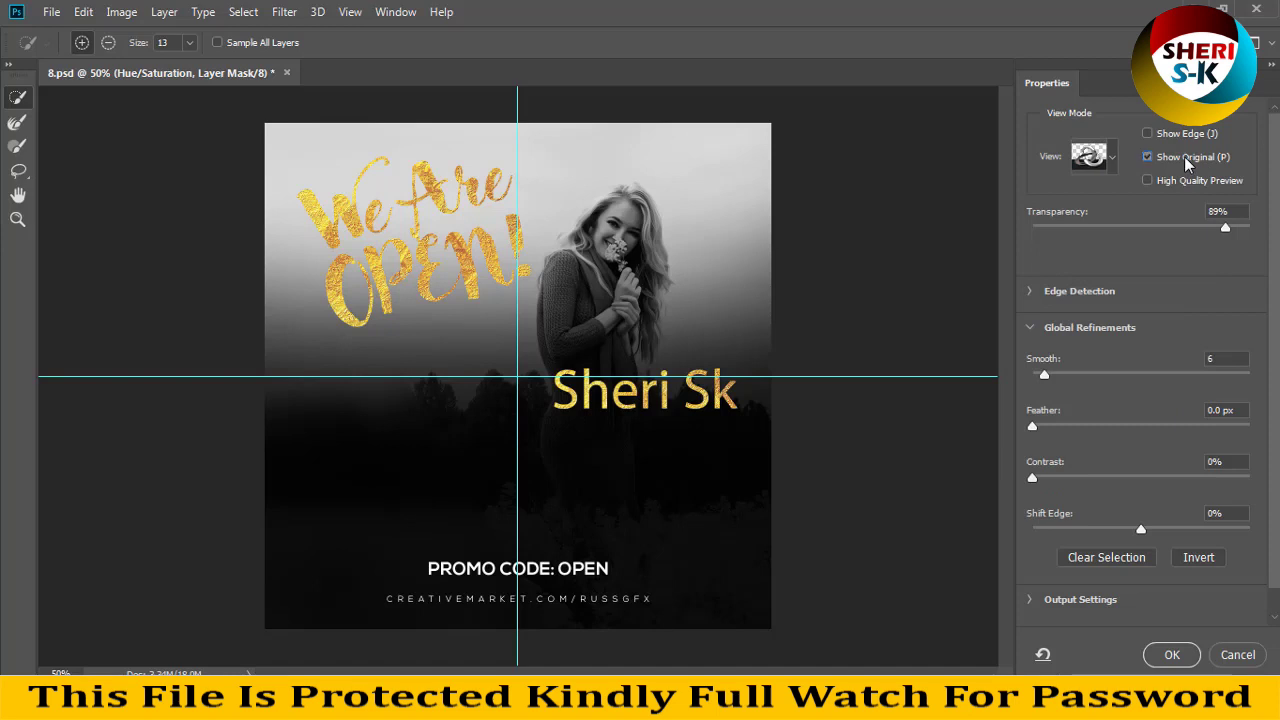
{"action": "left_click", "coordinate": [1238, 655]}
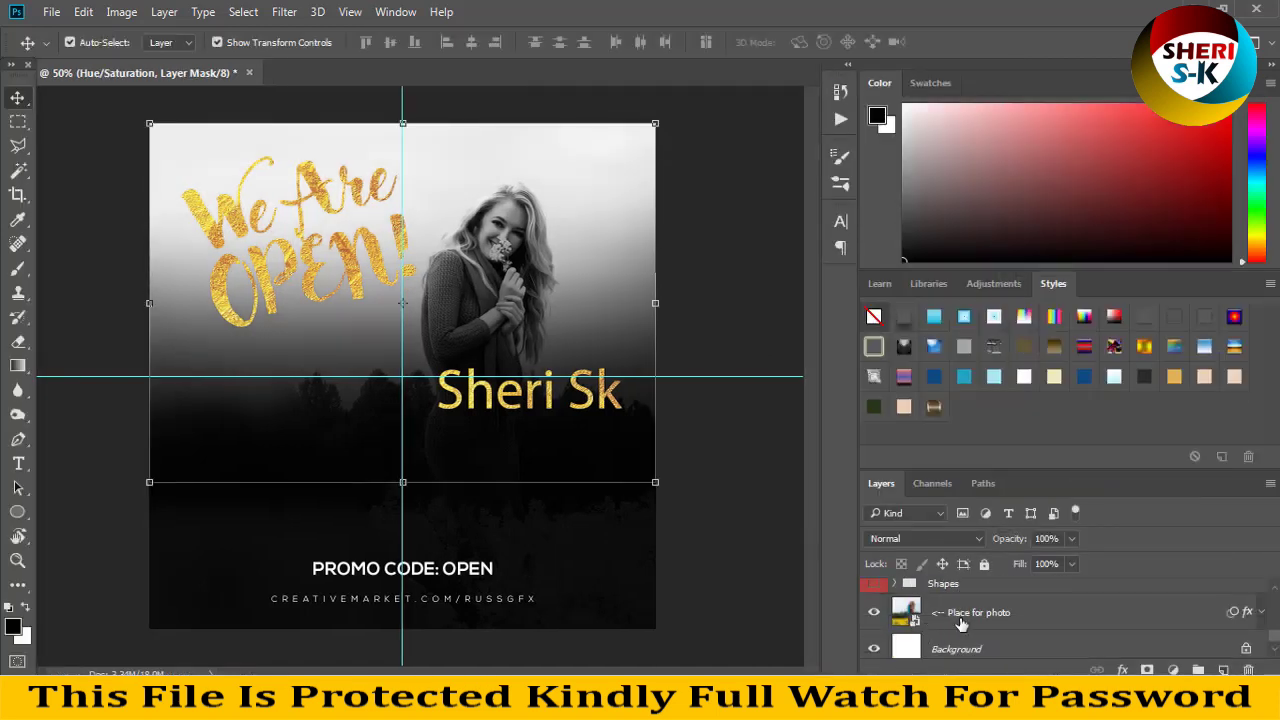
Open the Place for photo smart object's contents and bring up the File > Open dialog.
{"action": "left_click", "coordinate": [922, 624]}
{"action": "double_click", "coordinate": [907, 612]}
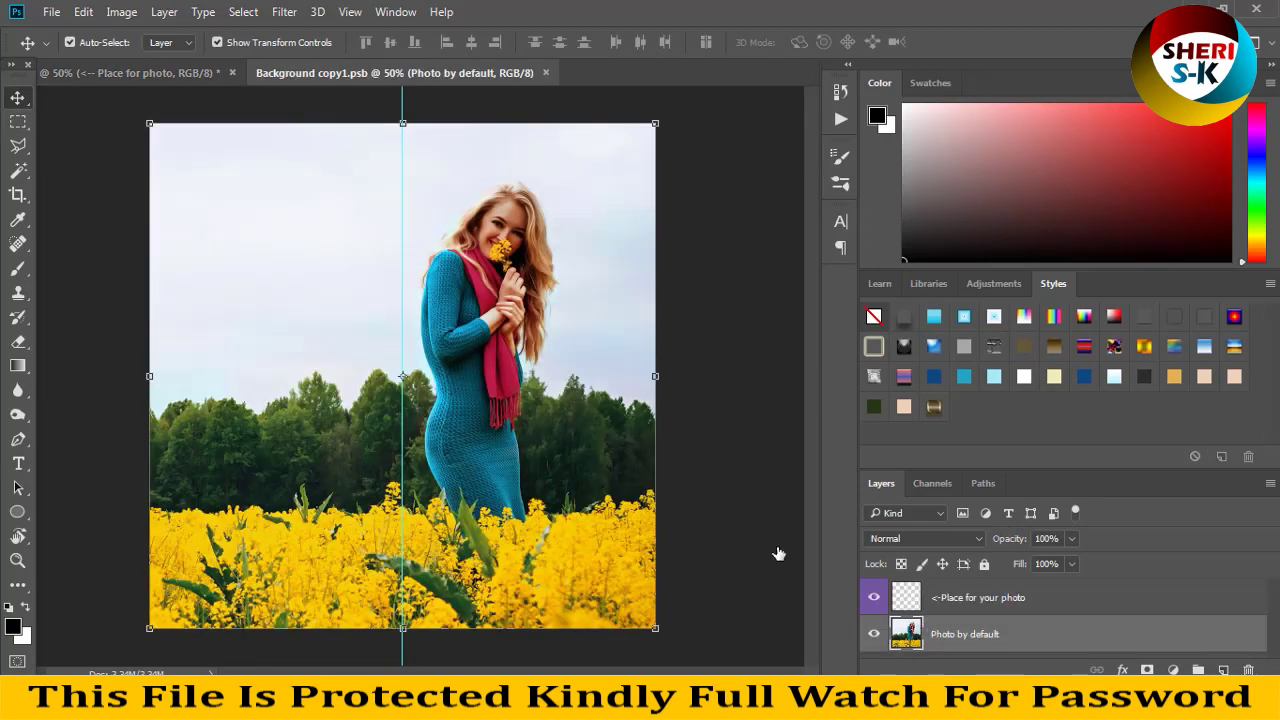
{"action": "left_click", "coordinate": [51, 12]}
{"action": "left_click", "coordinate": [62, 48]}
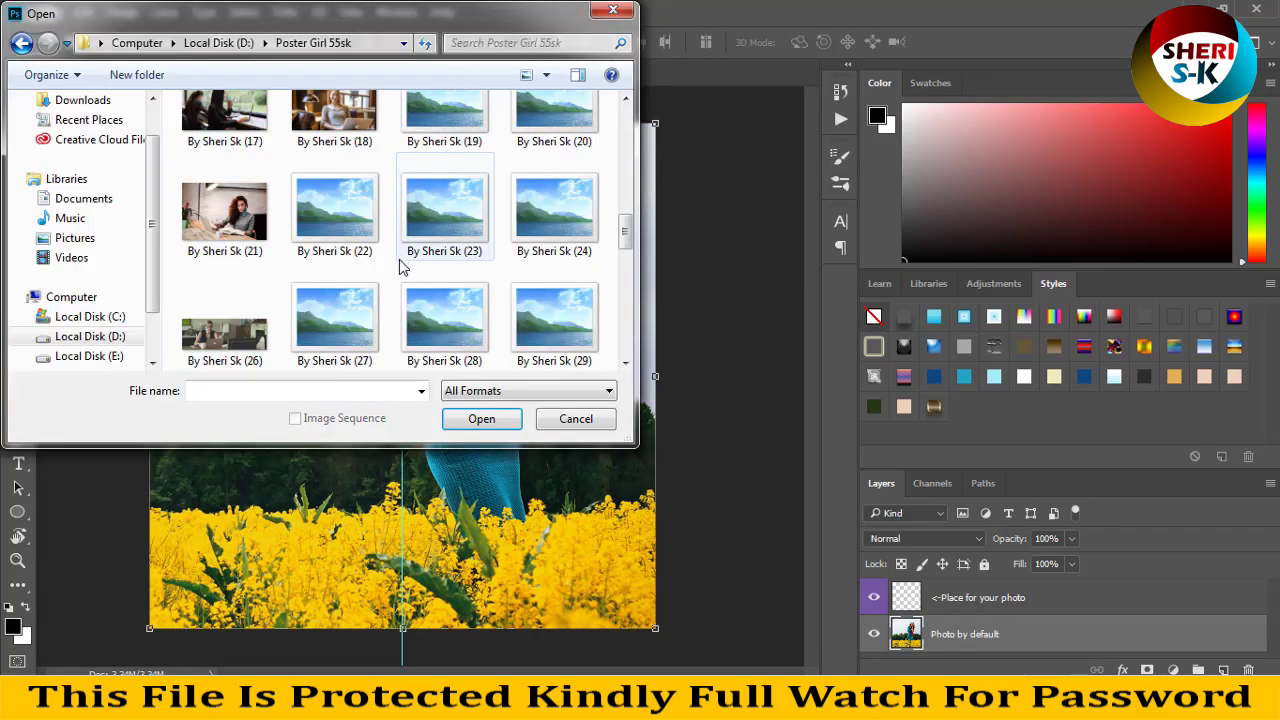
Open the IMG_0197 copy portrait from the Open dialog.
{"action": "scroll", "coordinate": [400, 268], "scroll_direction": "down", "scroll_amount": 3}
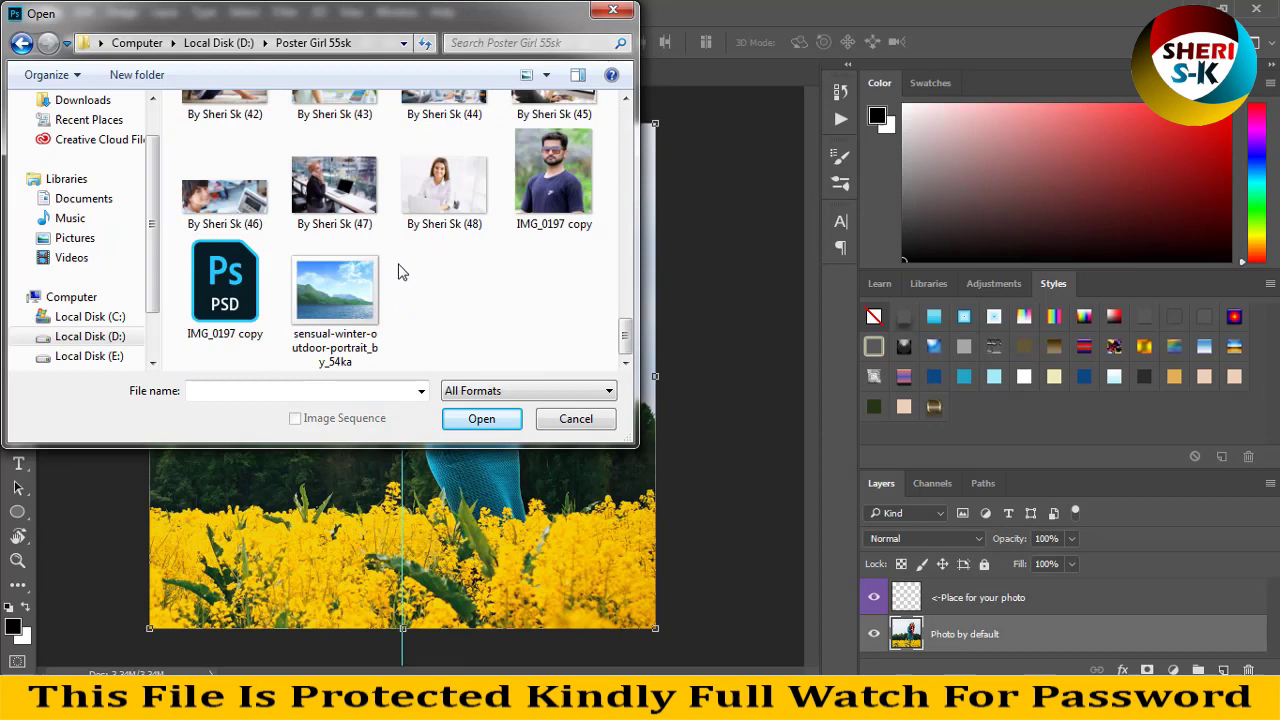
{"action": "left_click", "coordinate": [572, 166]}
{"action": "double_click", "coordinate": [565, 173]}
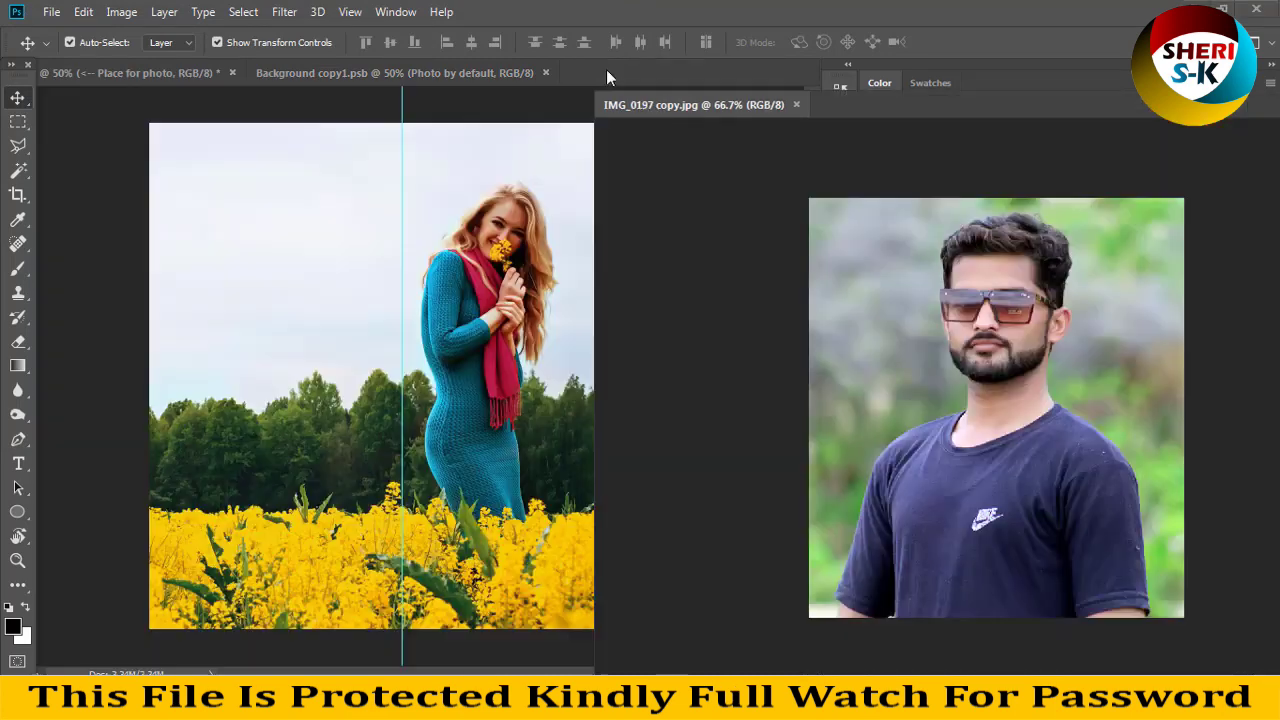
Copy the man's IMG_0197 photo into the smart object and close its floating window.
{"action": "left_click_drag", "start_coordinate": [604, 75], "coordinate": [628, 106]}
{"action": "left_click_drag", "start_coordinate": [697, 285], "coordinate": [385, 333]}
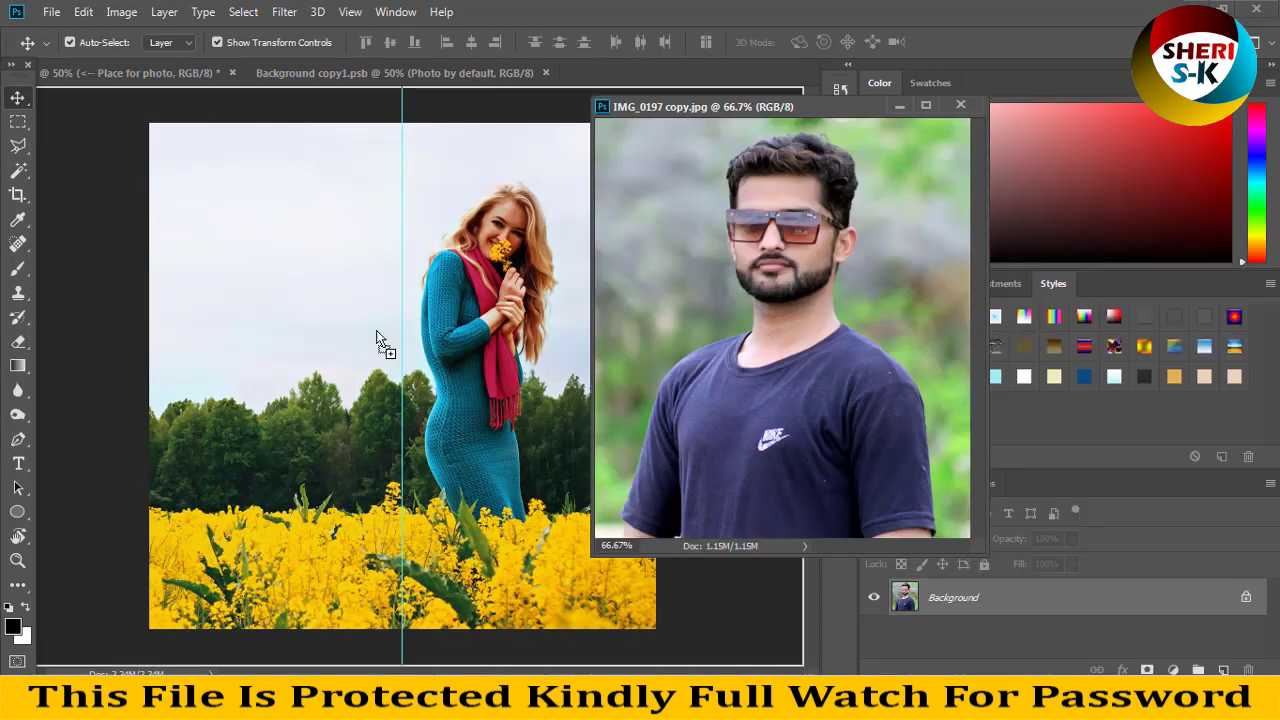
{"action": "left_click", "coordinate": [959, 105]}
Scale the man's photo to fill the canvas, save the .psb and close it.
{"action": "mouse_move", "coordinate": [487, 270]}
{"action": "left_mouse_down"}
{"action": "mouse_move", "coordinate": [555, 230]}
{"action": "mouse_move", "coordinate": [565, 189]}
{"action": "left_mouse_up"}
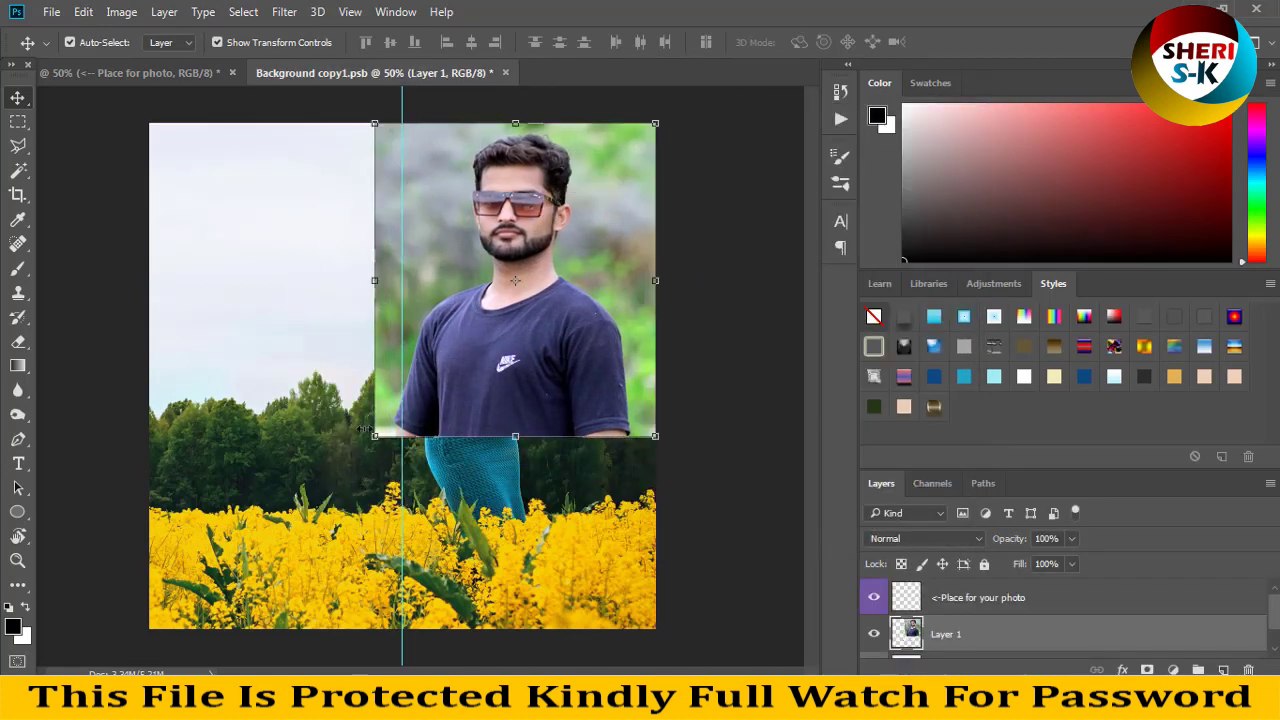
{"action": "left_click_drag", "start_coordinate": [374, 436], "coordinate": [83, 651]}
{"action": "key", "text": "Return"}
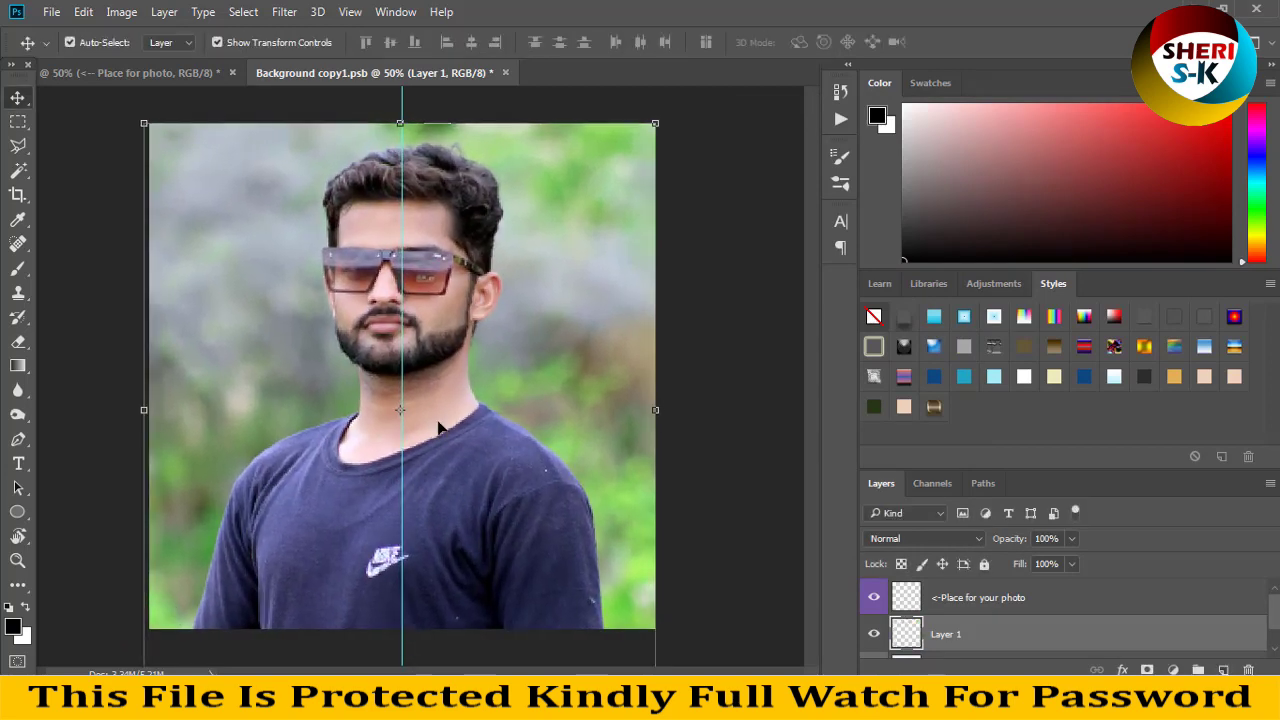
{"action": "key", "text": "ctrl+s"}
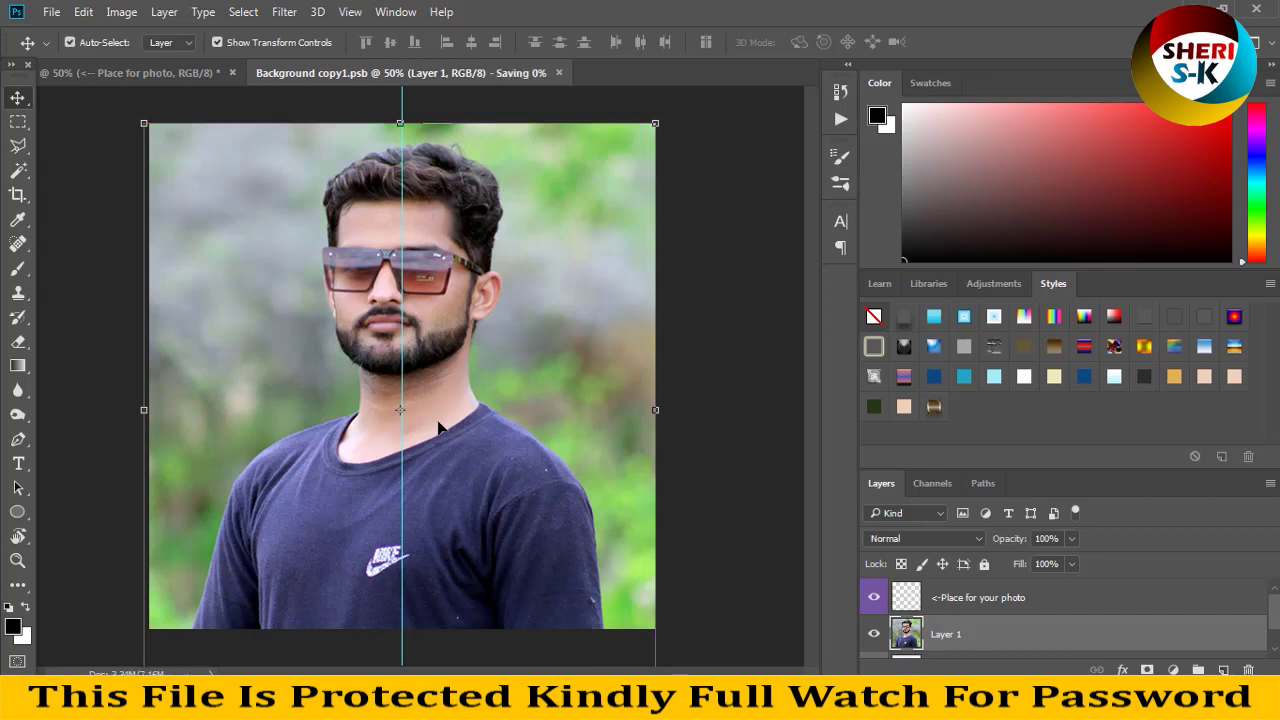
{"action": "left_click", "coordinate": [497, 73]}
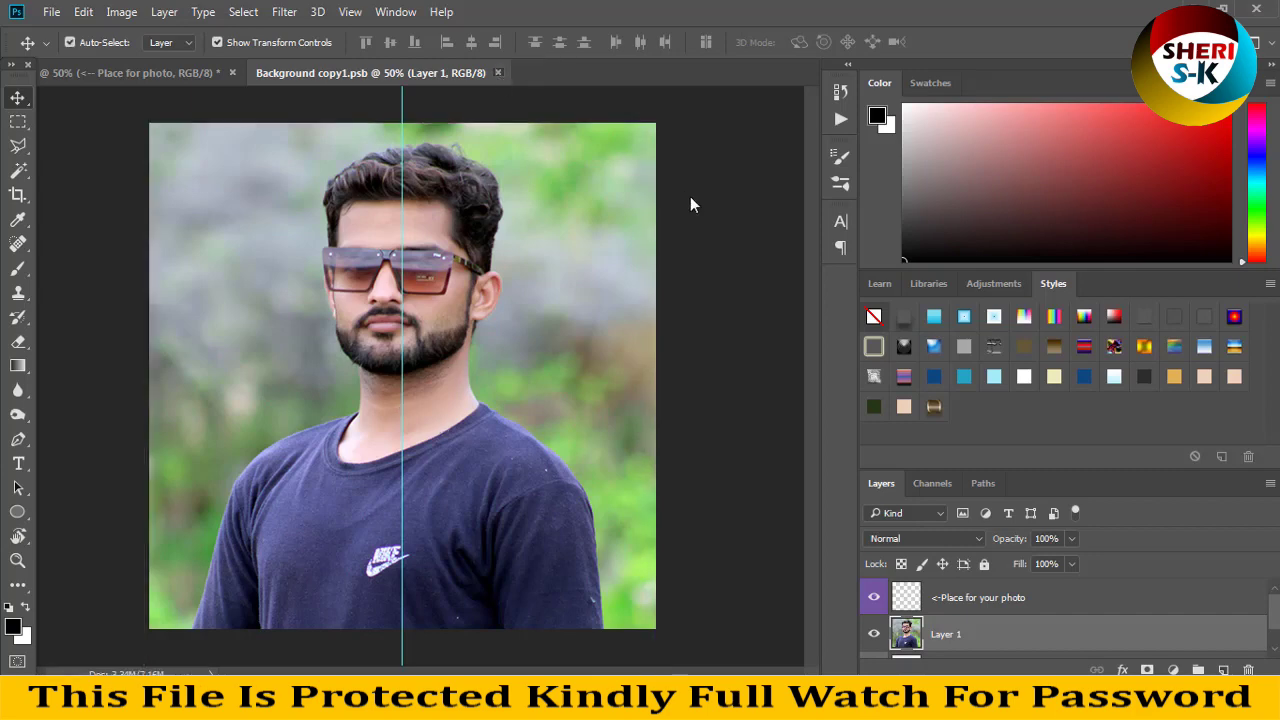
Move the gold We Are OPEN! lettering down to mid-left, after undoing a lower-left trial.
{"action": "left_click", "coordinate": [303, 276]}
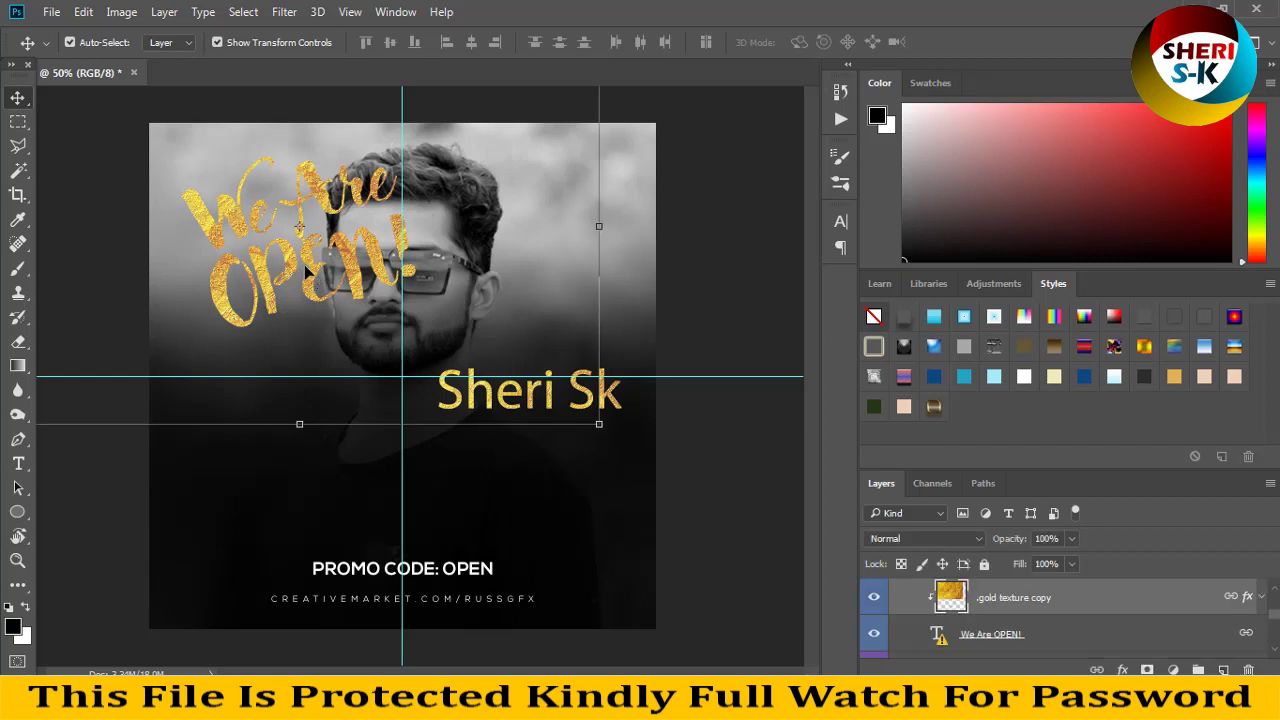
{"action": "left_click_drag", "start_coordinate": [288, 270], "coordinate": [281, 512]}
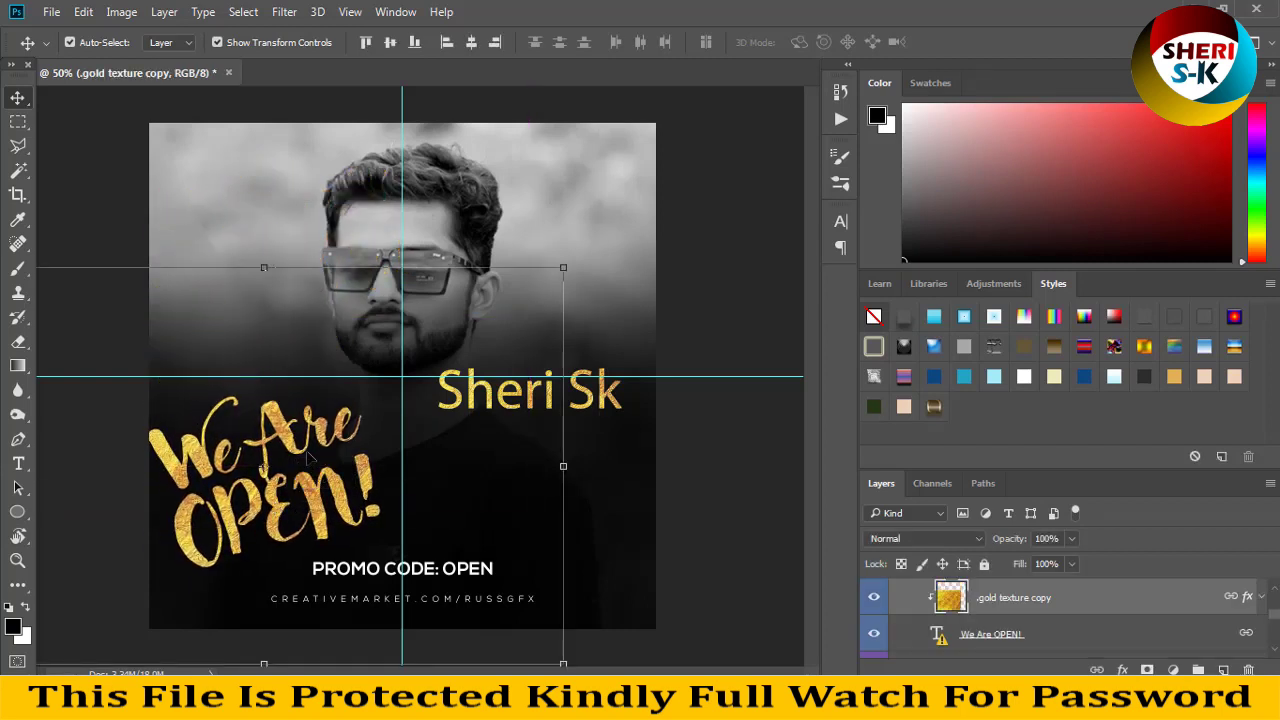
{"action": "key", "text": "ctrl+z"}
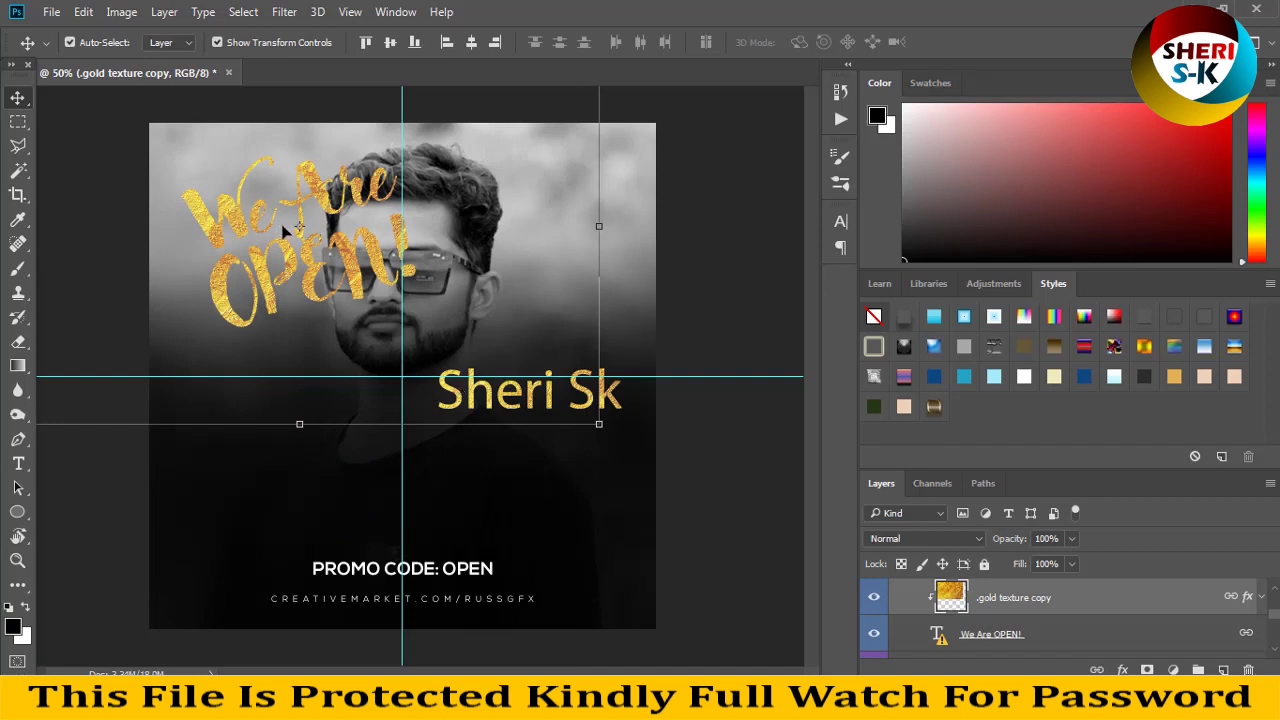
{"action": "left_click_drag", "start_coordinate": [255, 278], "coordinate": [252, 403]}
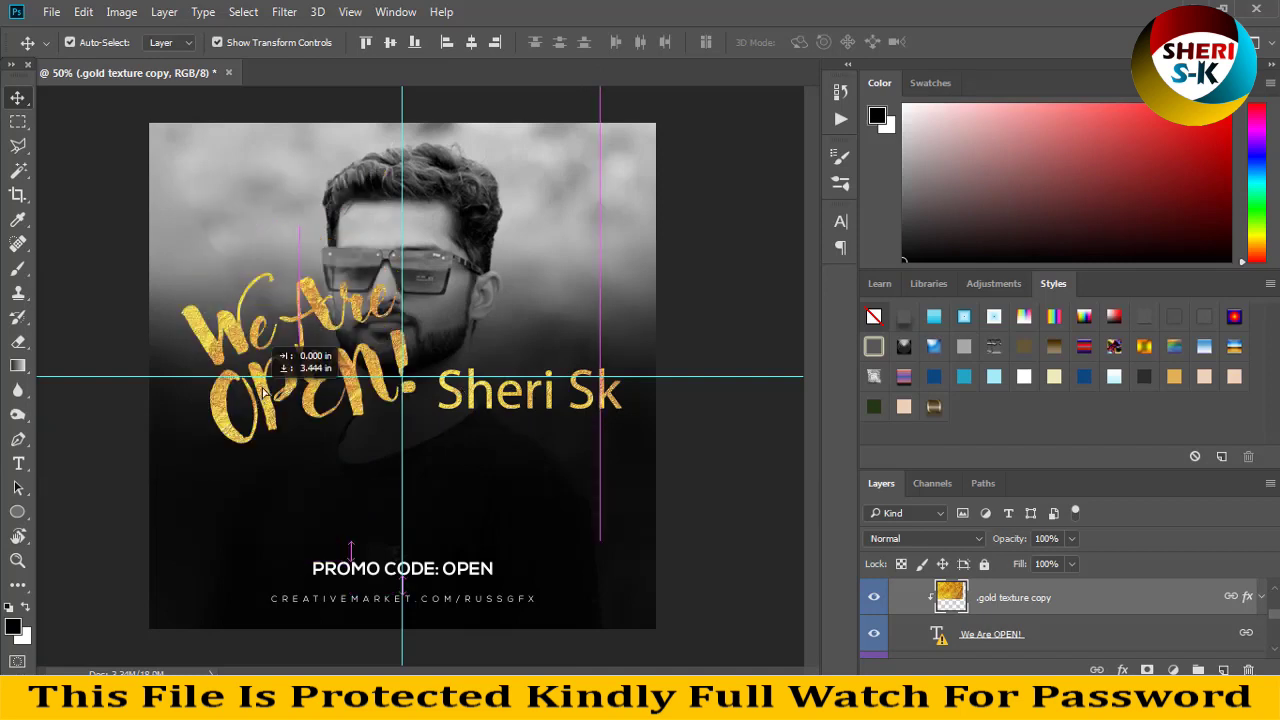
Close 8.psd without saving and preview template 9 onward in Photo Viewer.
{"action": "left_click", "coordinate": [228, 73]}
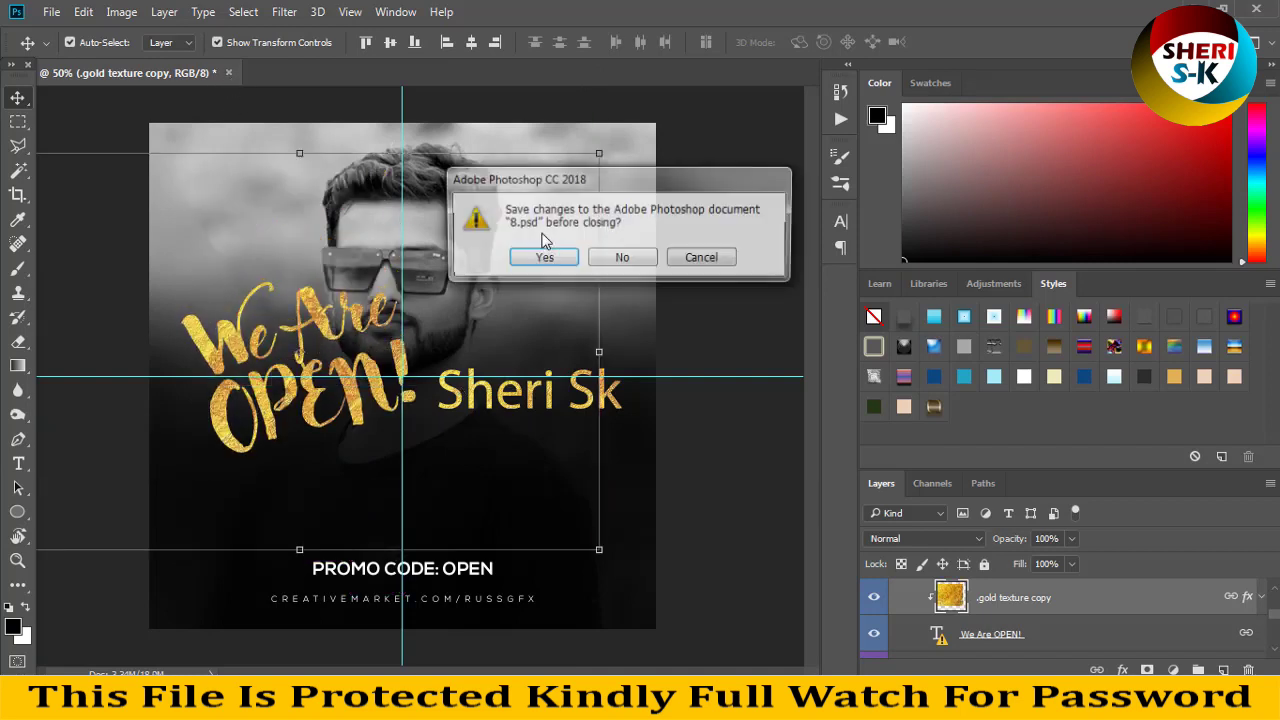
{"action": "left_click", "coordinate": [623, 257]}
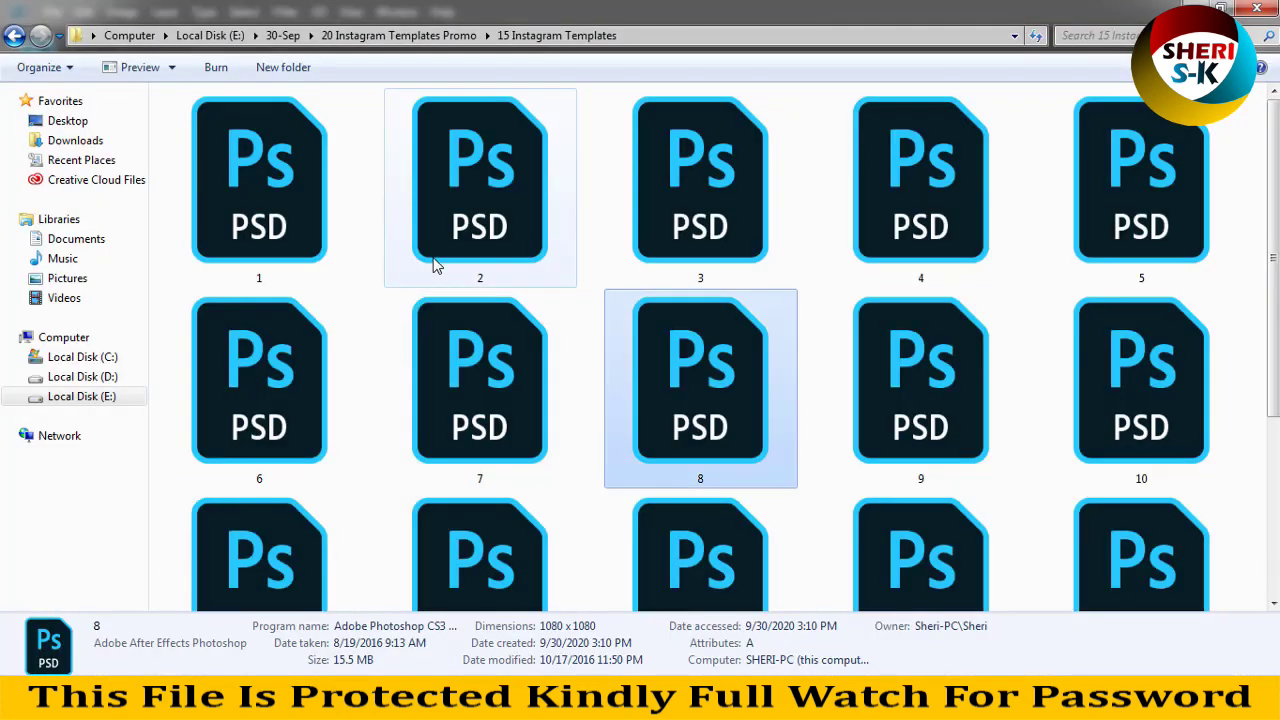
{"action": "left_click", "coordinate": [434, 266]}
{"action": "left_click", "coordinate": [935, 380]}
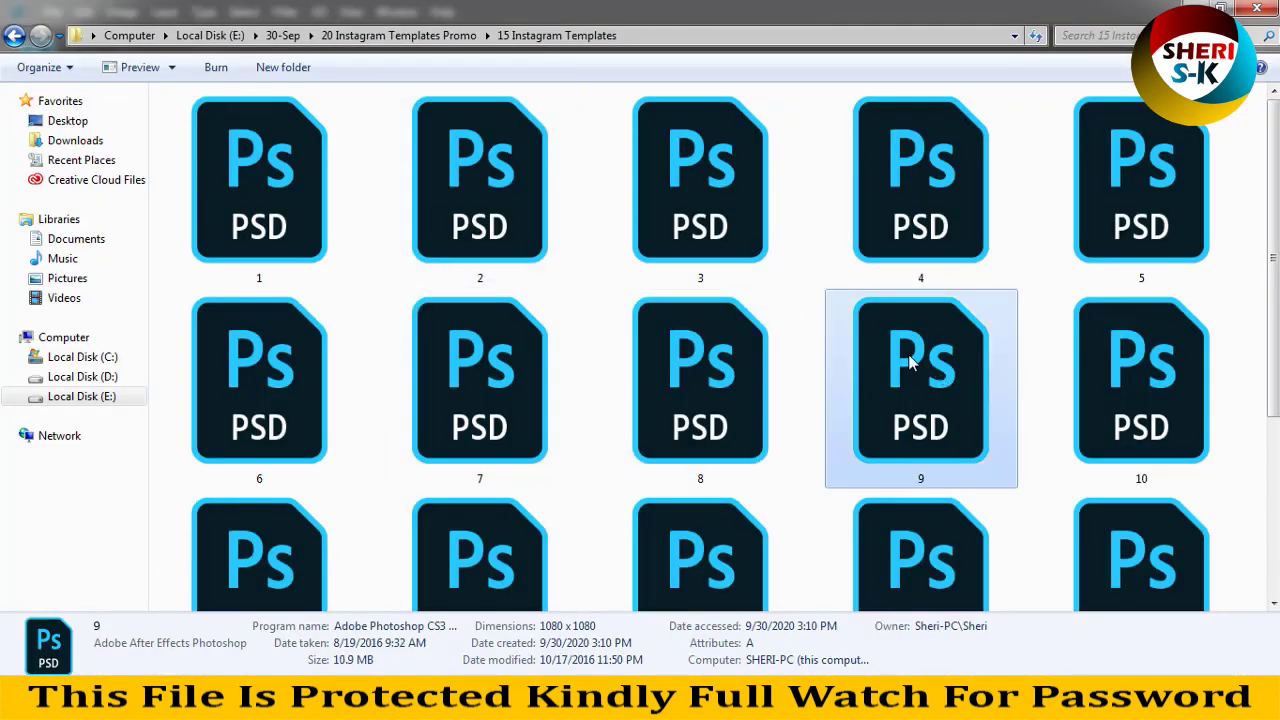
{"action": "double_click", "coordinate": [910, 362]}
{"action": "key", "text": "Right"}
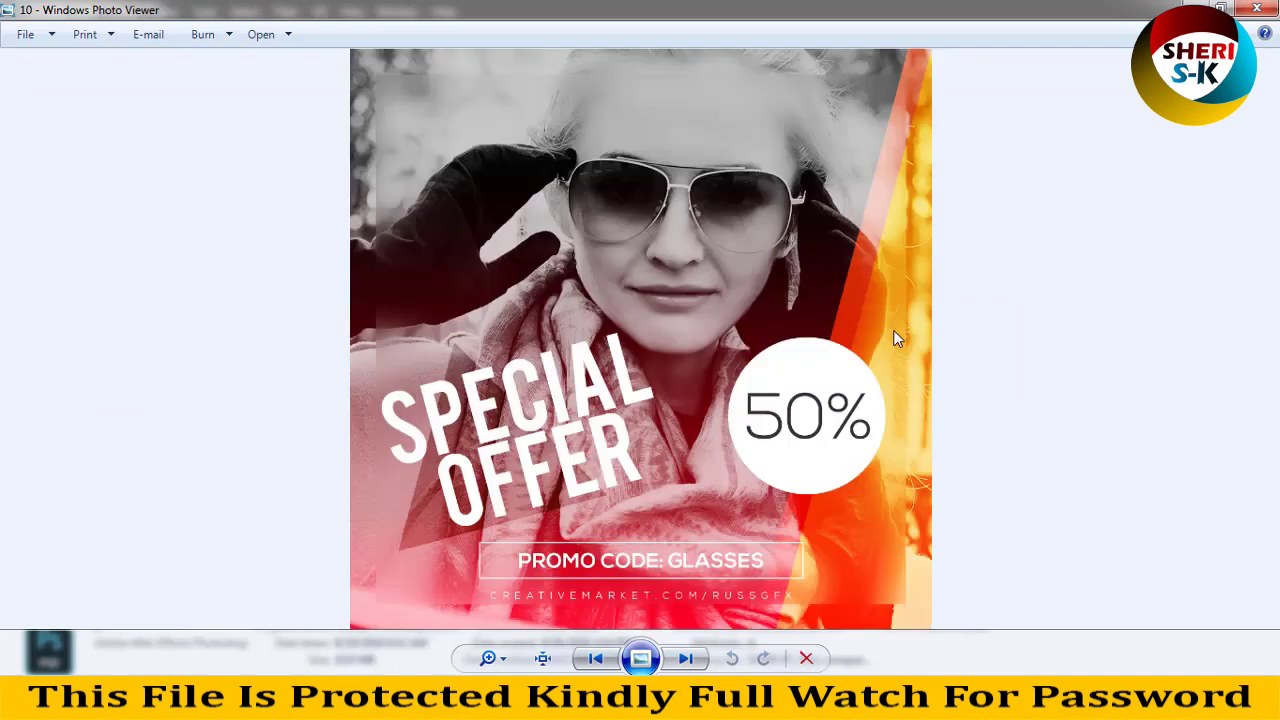
Step through the Vintage Collection and SALE 50% OFF previews, then drag template 5 into Photoshop.
{"action": "key", "text": "Right"}
{"action": "key", "text": "Right"}
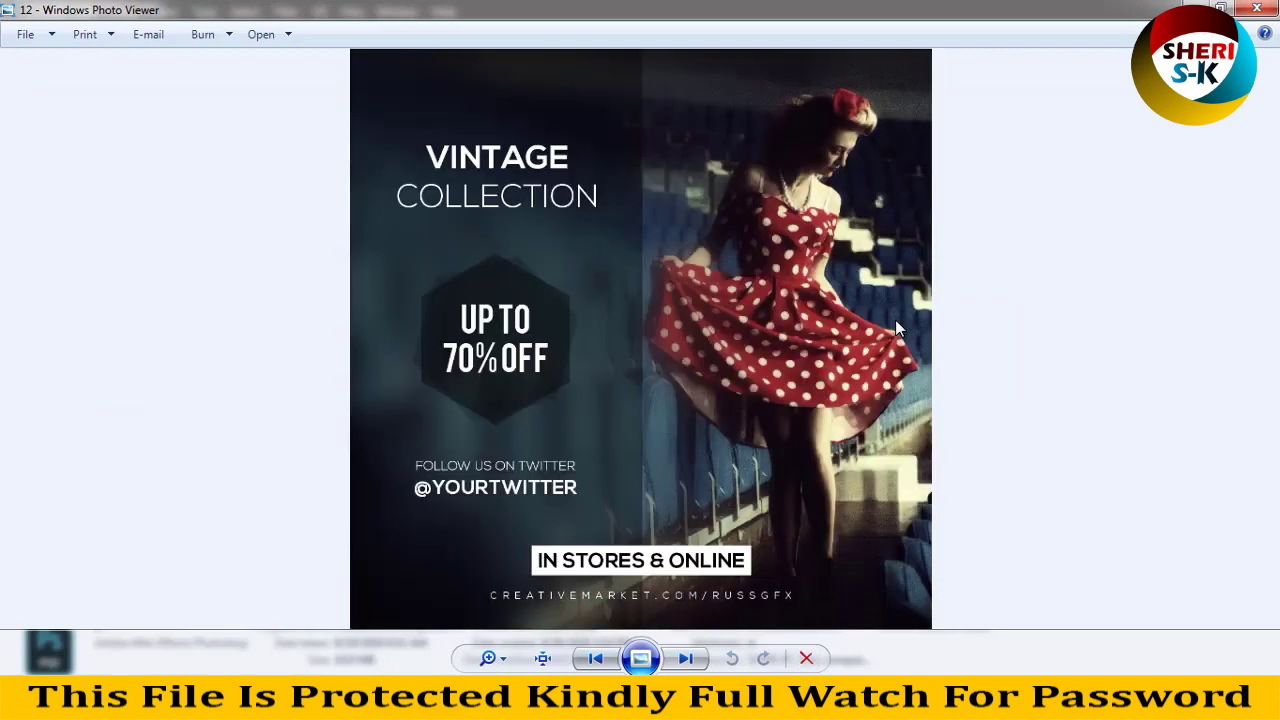
{"action": "key", "text": "Right"}
{"action": "key", "text": "Right"}
{"action": "key", "text": "Right"}
{"action": "key", "text": "Right"}
{"action": "key", "text": "Right"}
{"action": "key", "text": "Right"}
{"action": "key", "text": "Right"}
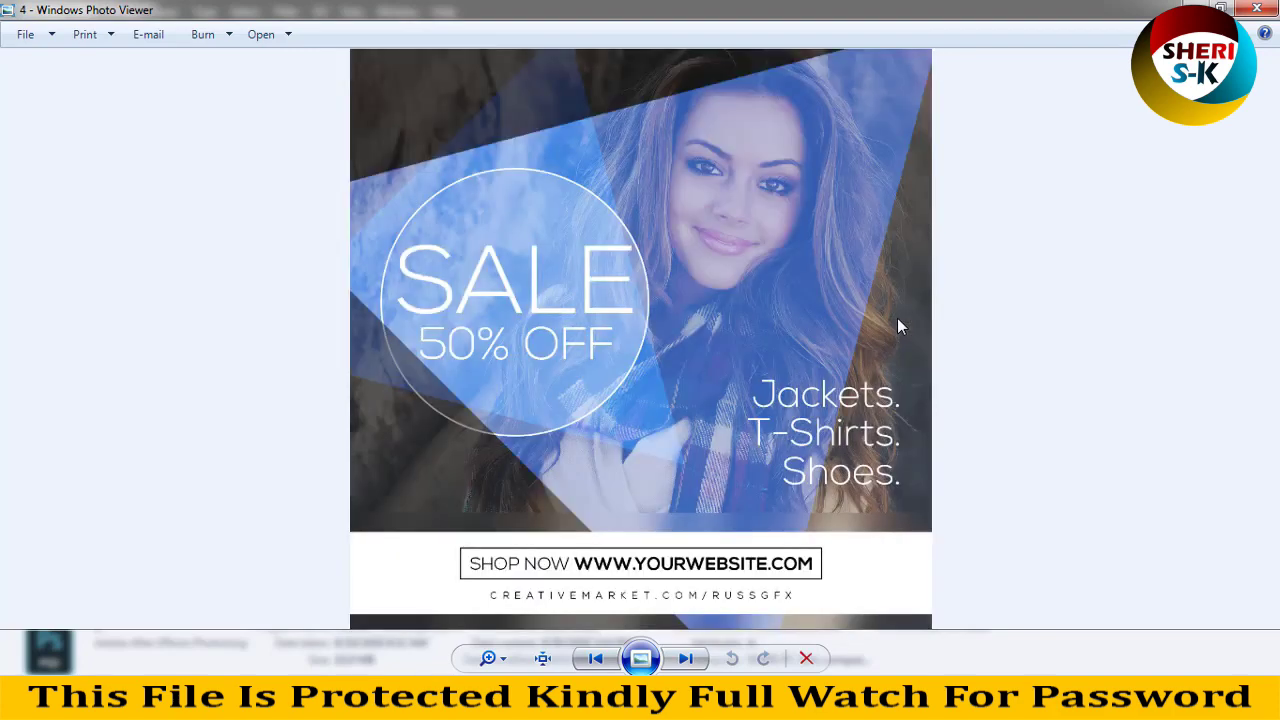
{"action": "key", "text": "Right"}
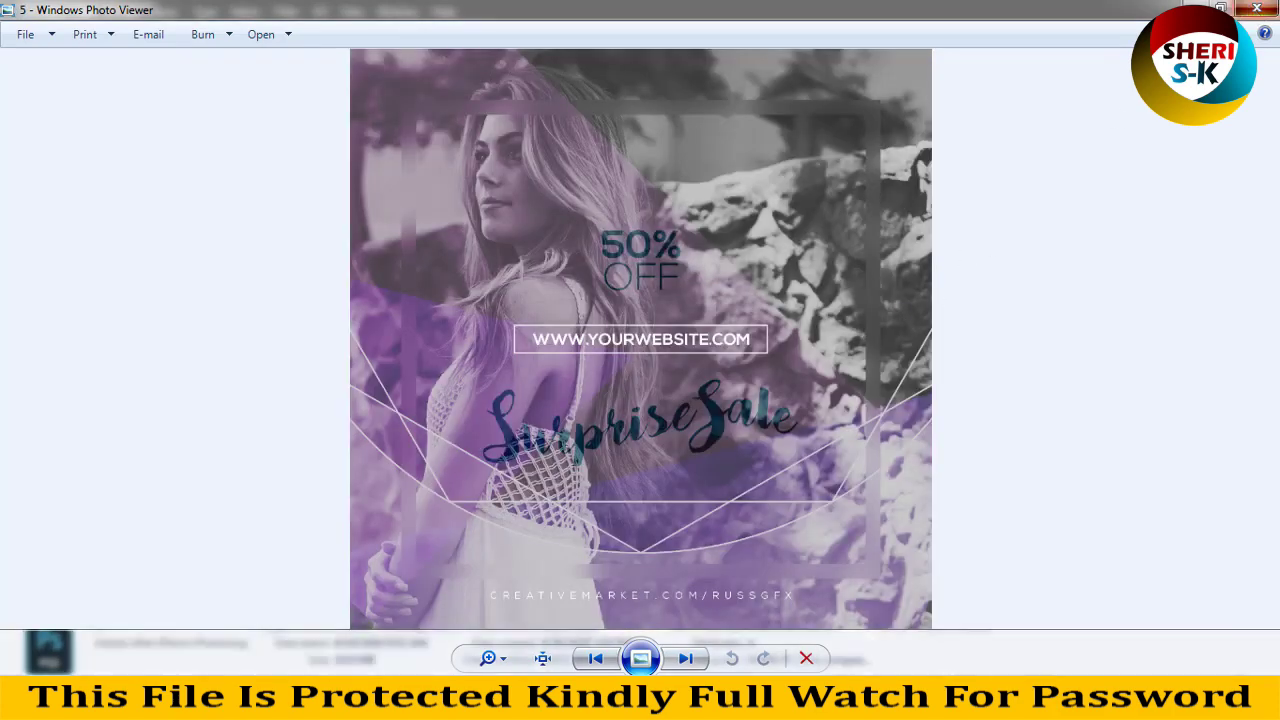
{"action": "left_click", "coordinate": [1257, 8]}
{"action": "left_click_drag", "start_coordinate": [1107, 232], "coordinate": [432, 341]}
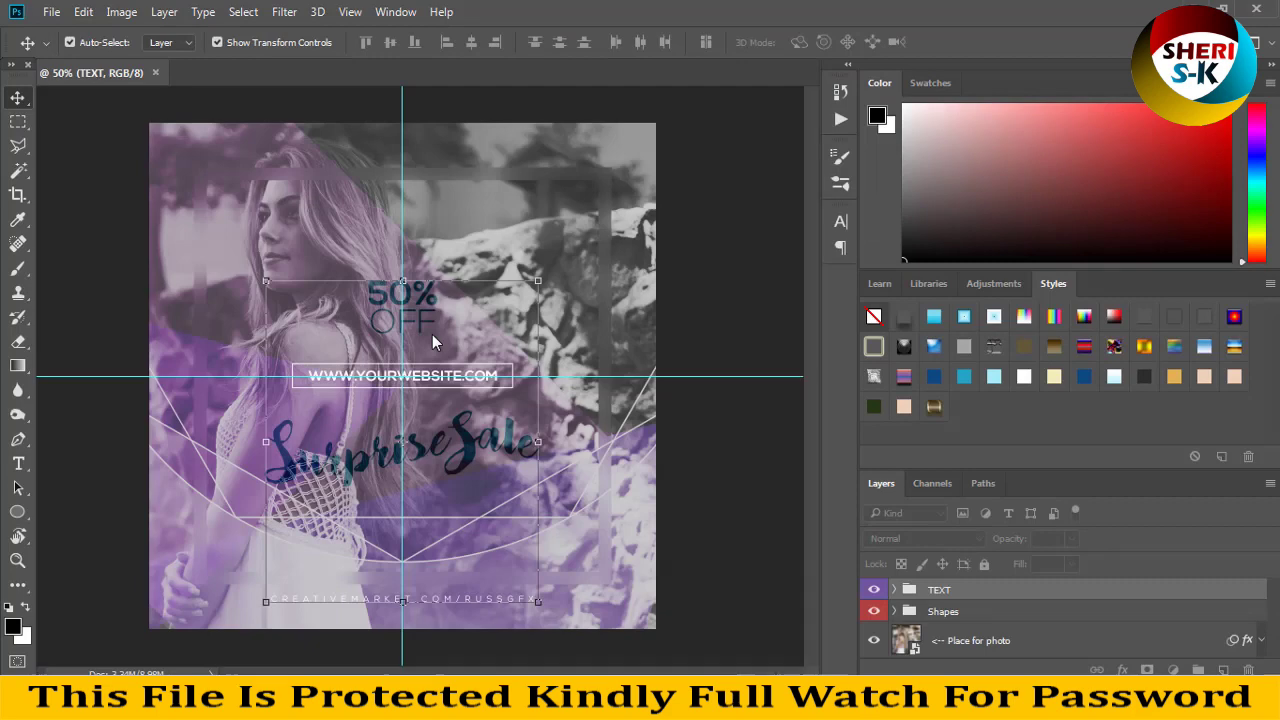
Toggle the TEXT group's visibility off and on, then expand the Shapes group.
{"action": "left_click", "coordinate": [874, 589]}
{"action": "left_click", "coordinate": [874, 589]}
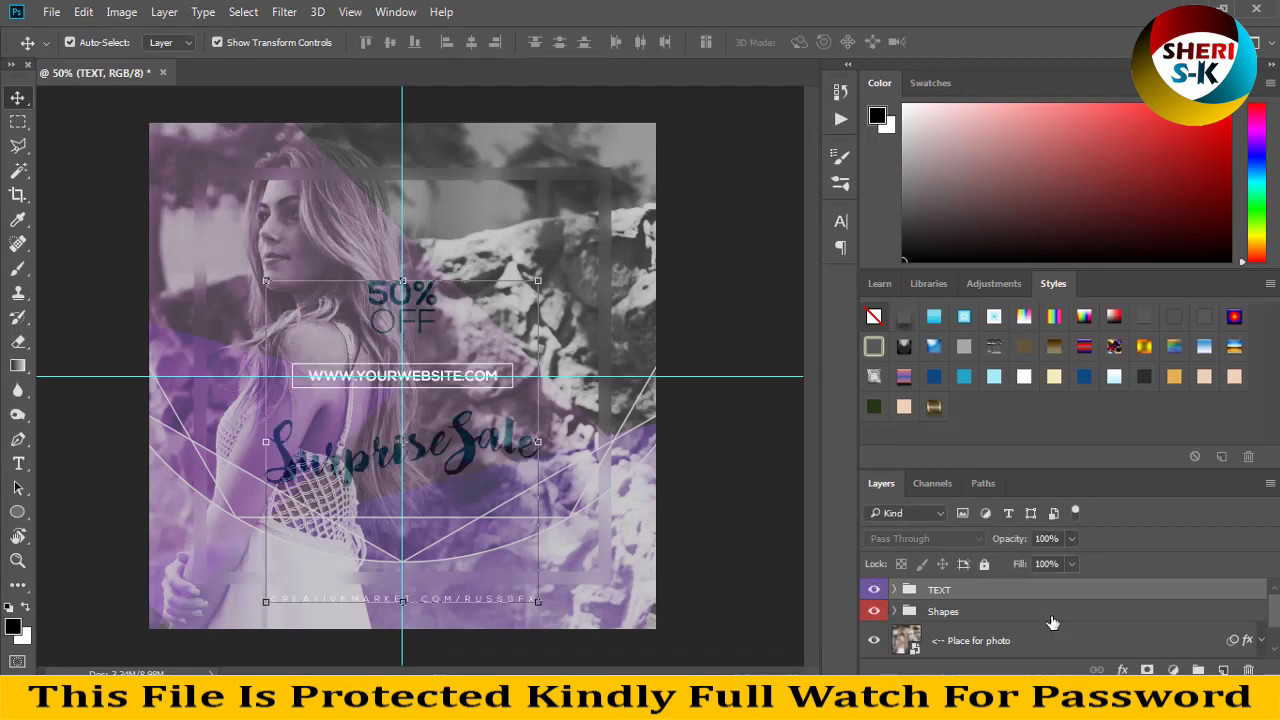
{"action": "left_click", "coordinate": [912, 614]}
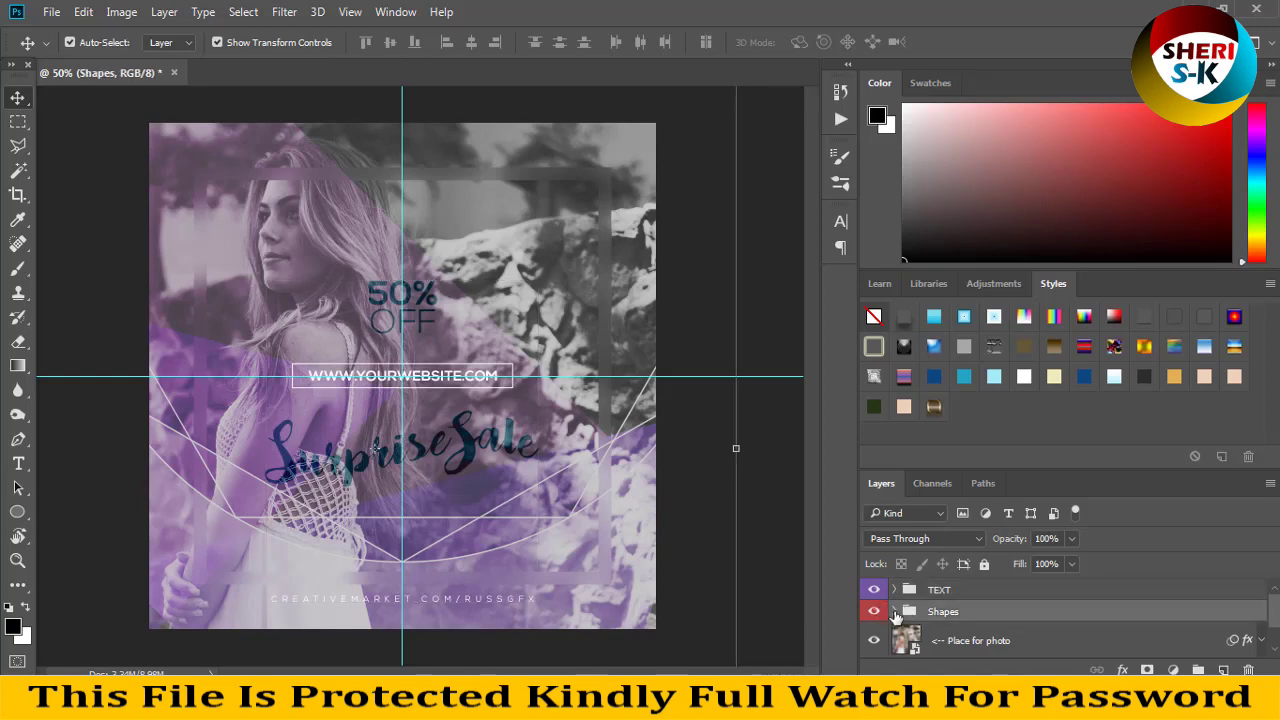
{"action": "left_click", "coordinate": [895, 611]}
Browse Info Box, Shape Polygonal 2 and Shape Circle down to Mid Triangle 2's fill colour.
{"action": "scroll", "coordinate": [930, 605], "scroll_direction": "down", "scroll_amount": 1}
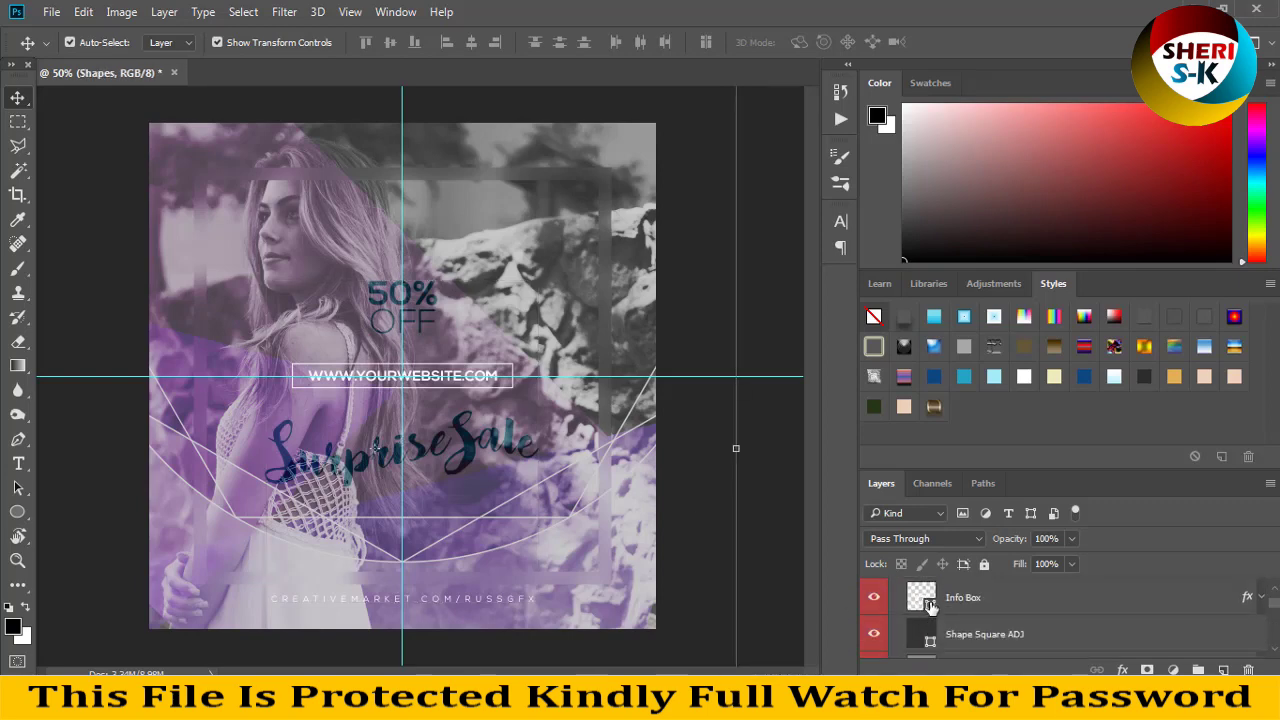
{"action": "left_click", "coordinate": [930, 600]}
{"action": "scroll", "coordinate": [935, 618], "scroll_direction": "down", "scroll_amount": 2}
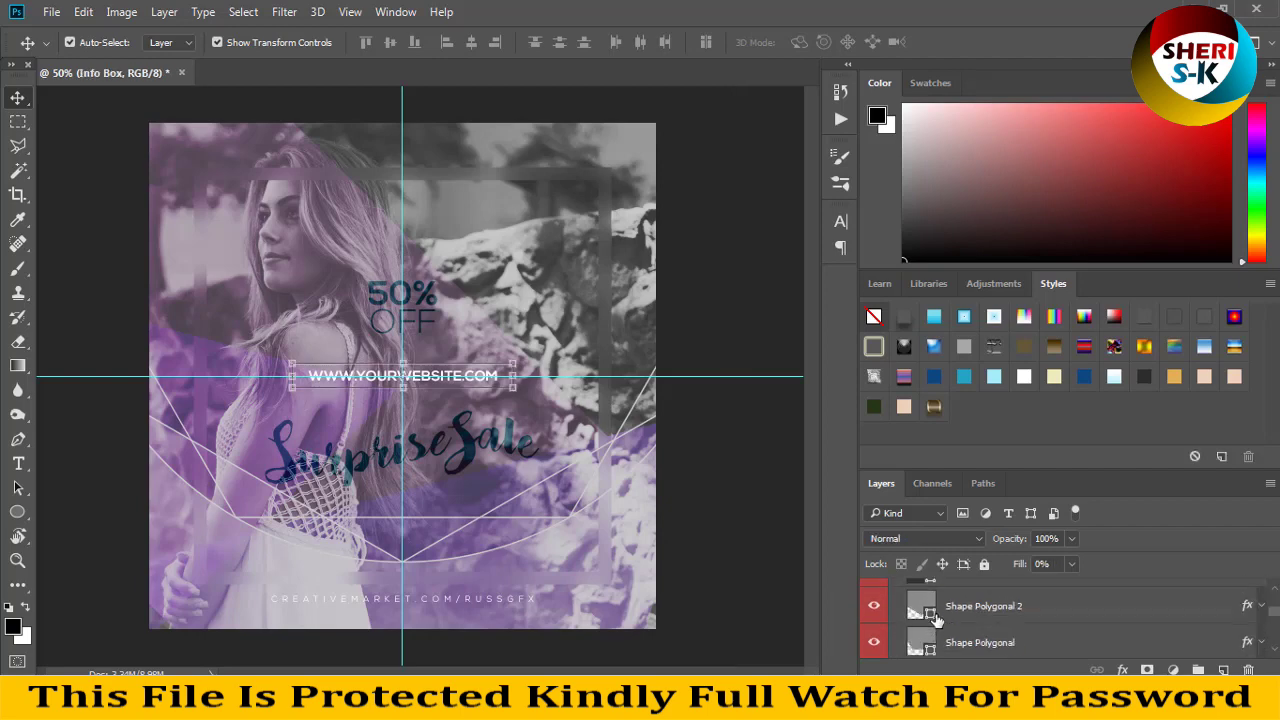
{"action": "left_click", "coordinate": [932, 618]}
{"action": "scroll", "coordinate": [930, 625], "scroll_direction": "down", "scroll_amount": 1}
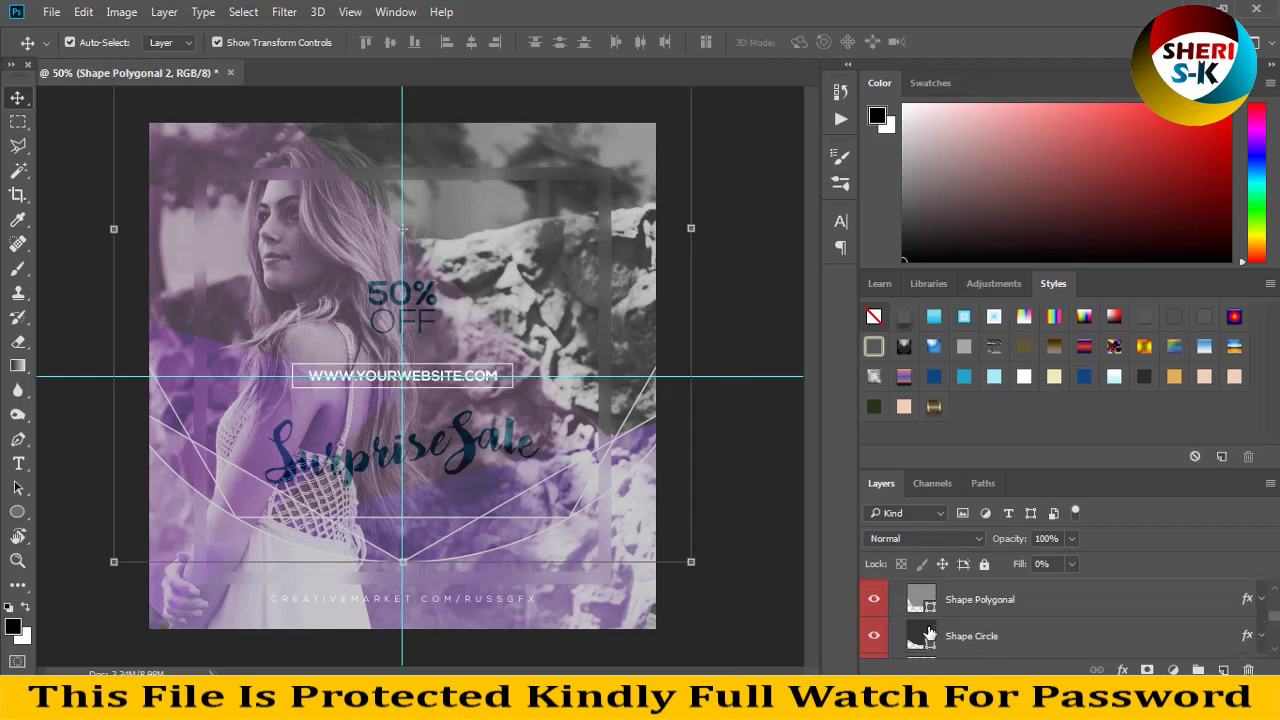
{"action": "left_click", "coordinate": [929, 640]}
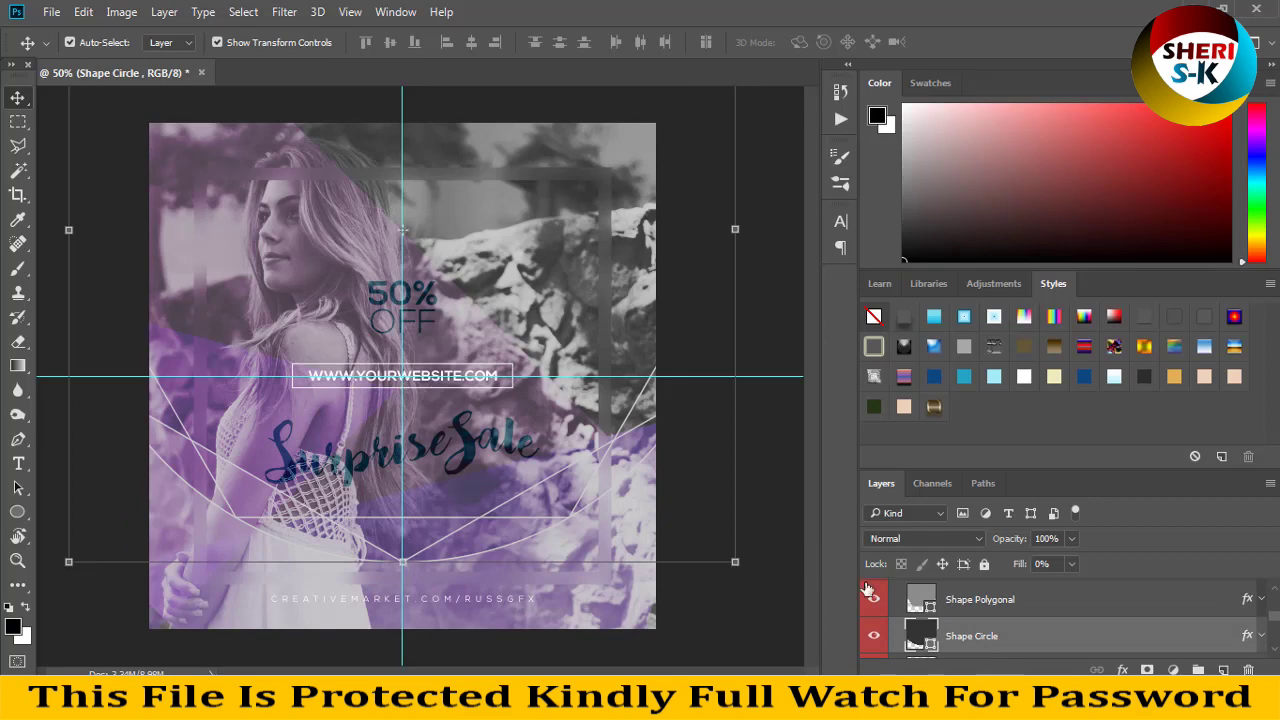
{"action": "scroll", "coordinate": [930, 620], "scroll_direction": "down", "scroll_amount": 1}
{"action": "scroll", "coordinate": [935, 625], "scroll_direction": "down", "scroll_amount": 1}
{"action": "scroll", "coordinate": [935, 628], "scroll_direction": "down", "scroll_amount": 1}
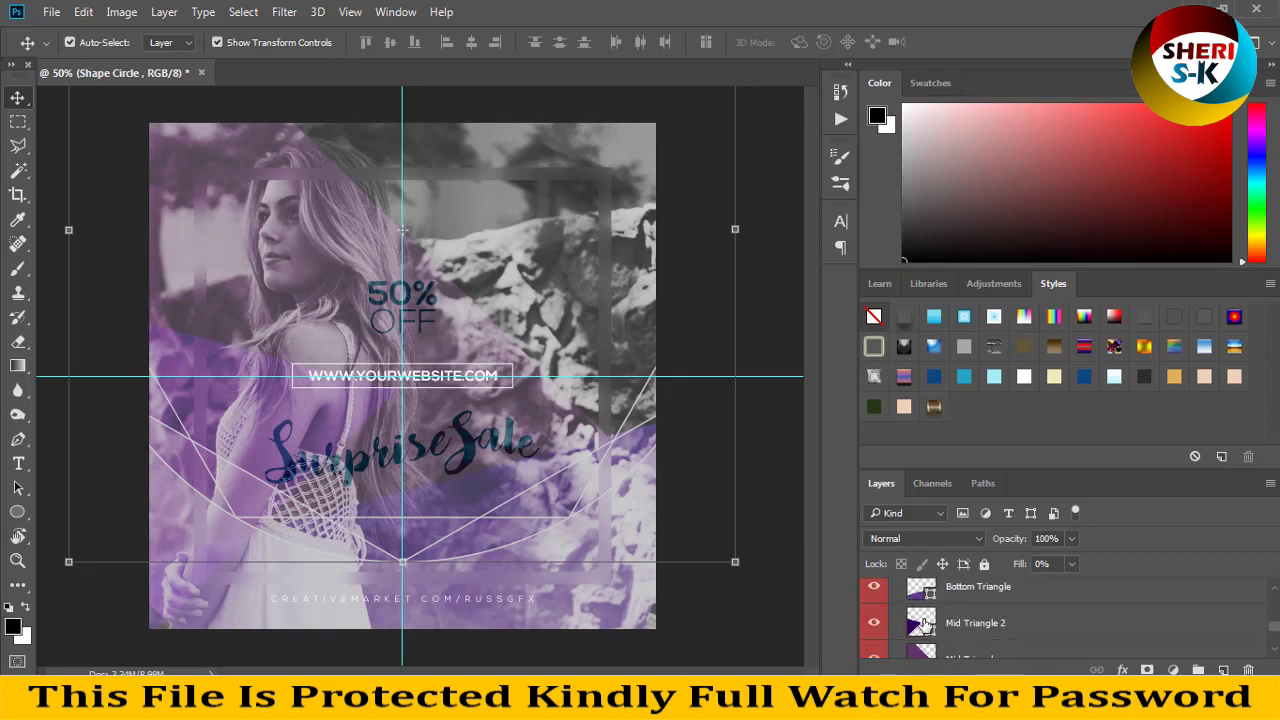
{"action": "scroll", "coordinate": [930, 627], "scroll_direction": "down", "scroll_amount": 1}
{"action": "double_click", "coordinate": [921, 603]}
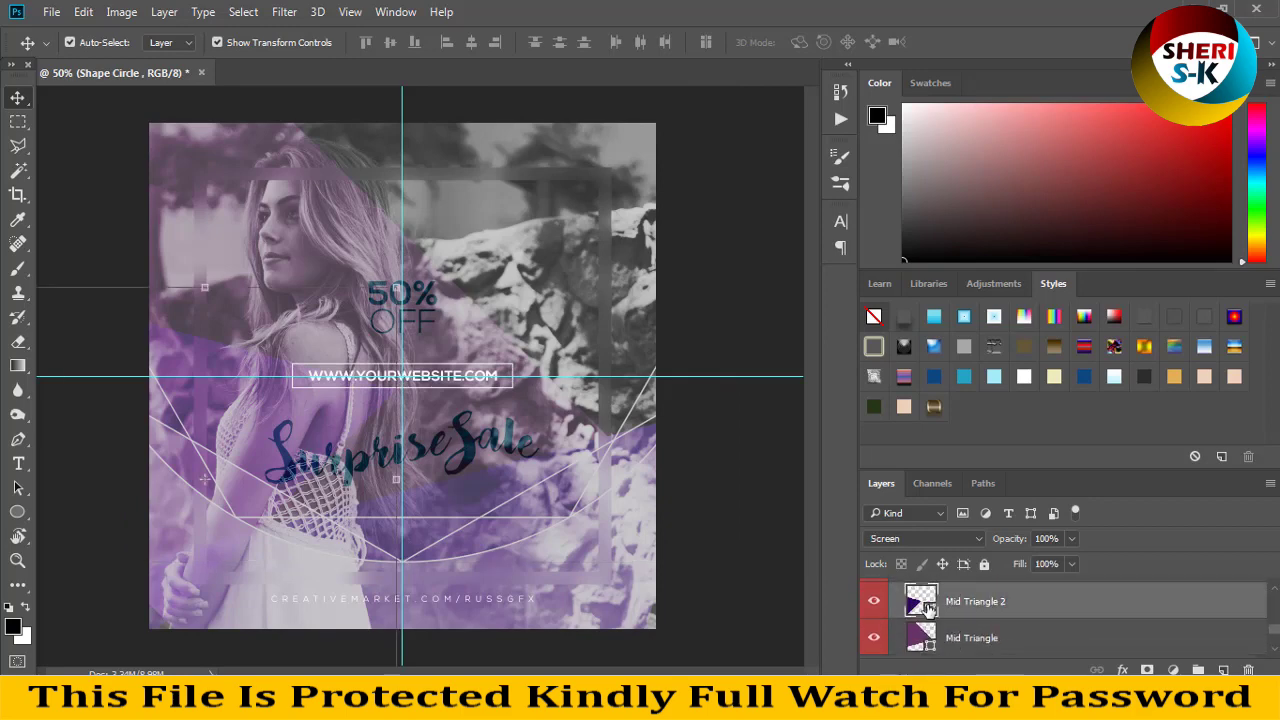
Recolour the Mid Triangle 2 shape bright pink (#fb05d5).
{"action": "left_click", "coordinate": [915, 235]}
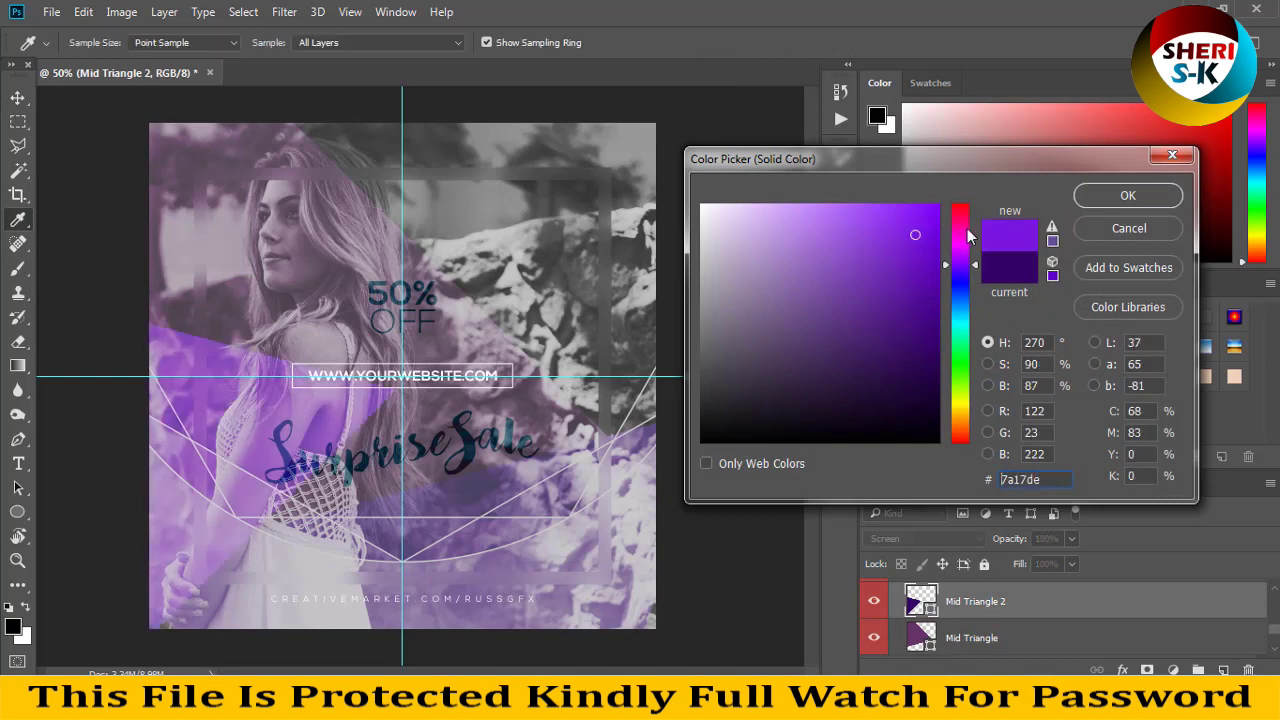
{"action": "mouse_move", "coordinate": [967, 229]}
{"action": "left_mouse_down"}
{"action": "mouse_move", "coordinate": [952, 220]}
{"action": "mouse_move", "coordinate": [966, 262]}
{"action": "mouse_move", "coordinate": [956, 238]}
{"action": "left_mouse_up"}
{"action": "left_click", "coordinate": [934, 209]}
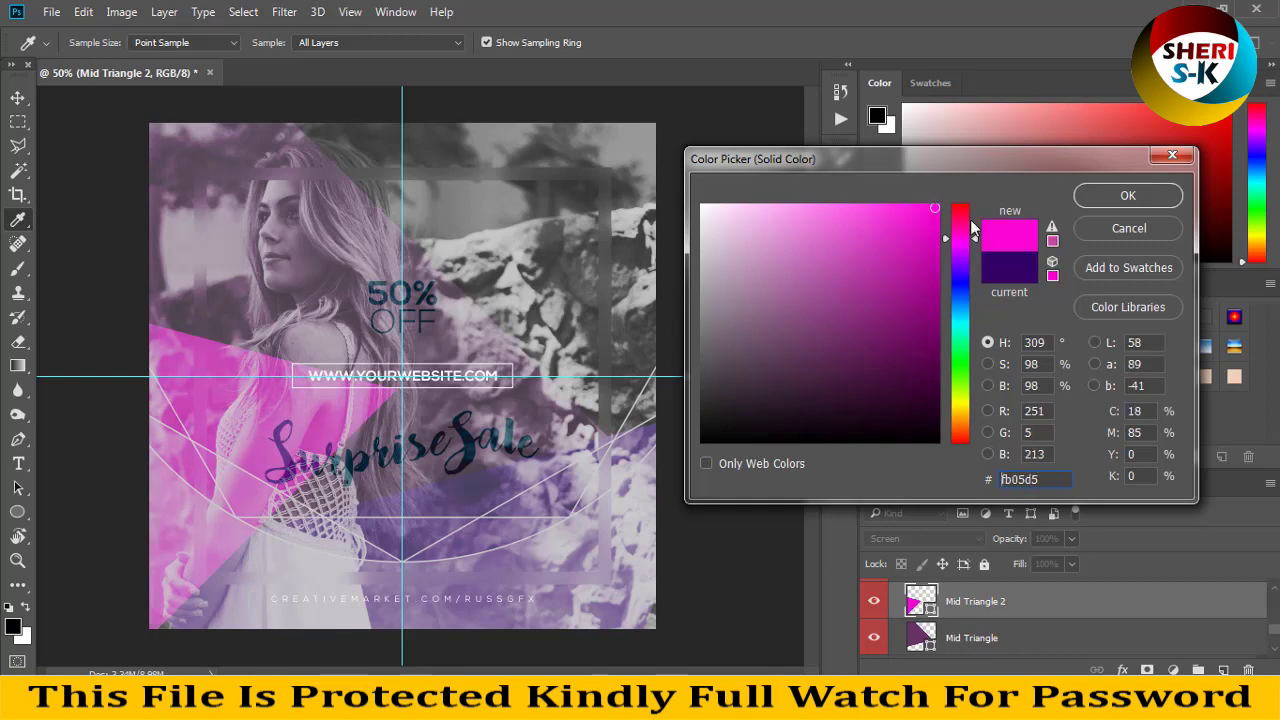
{"action": "left_click", "coordinate": [1127, 197]}
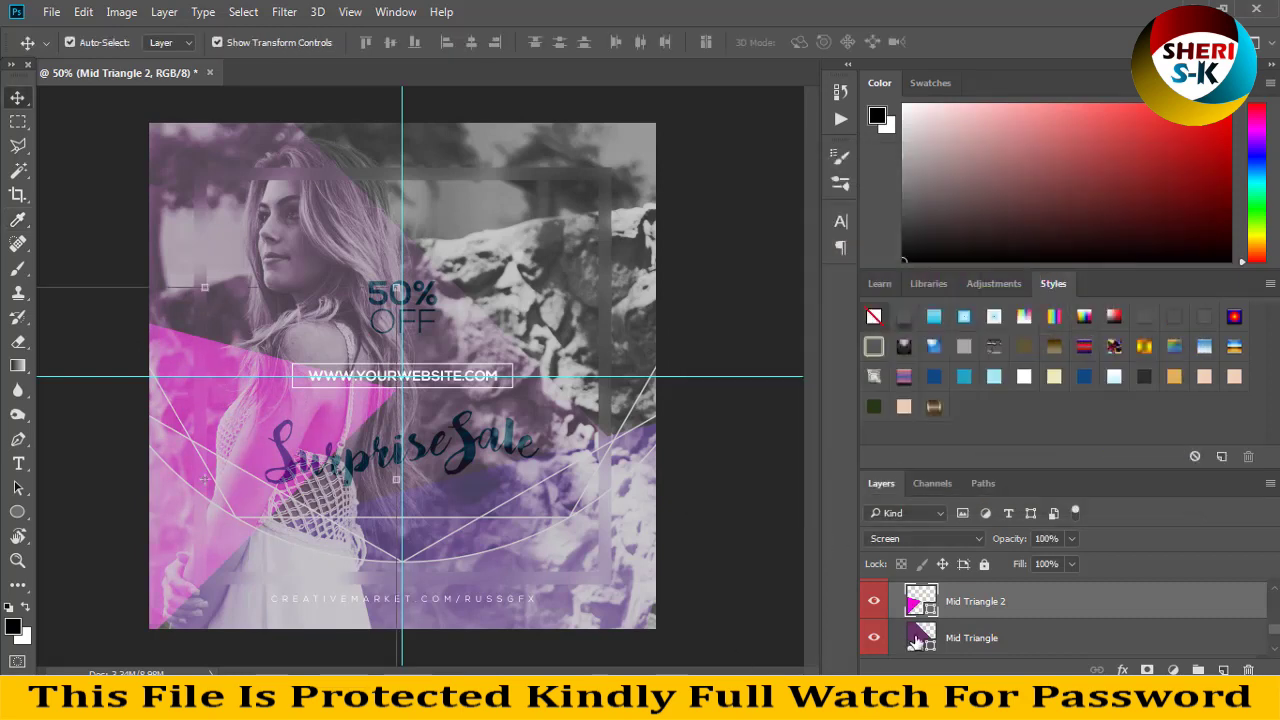
Recolour the Mid Triangle shape deep dark red (#951313).
{"action": "scroll", "coordinate": [916, 640], "scroll_direction": "down", "scroll_amount": 1}
{"action": "scroll", "coordinate": [920, 630], "scroll_direction": "down", "scroll_amount": 1}
{"action": "scroll", "coordinate": [928, 615], "scroll_direction": "up", "scroll_amount": 1}
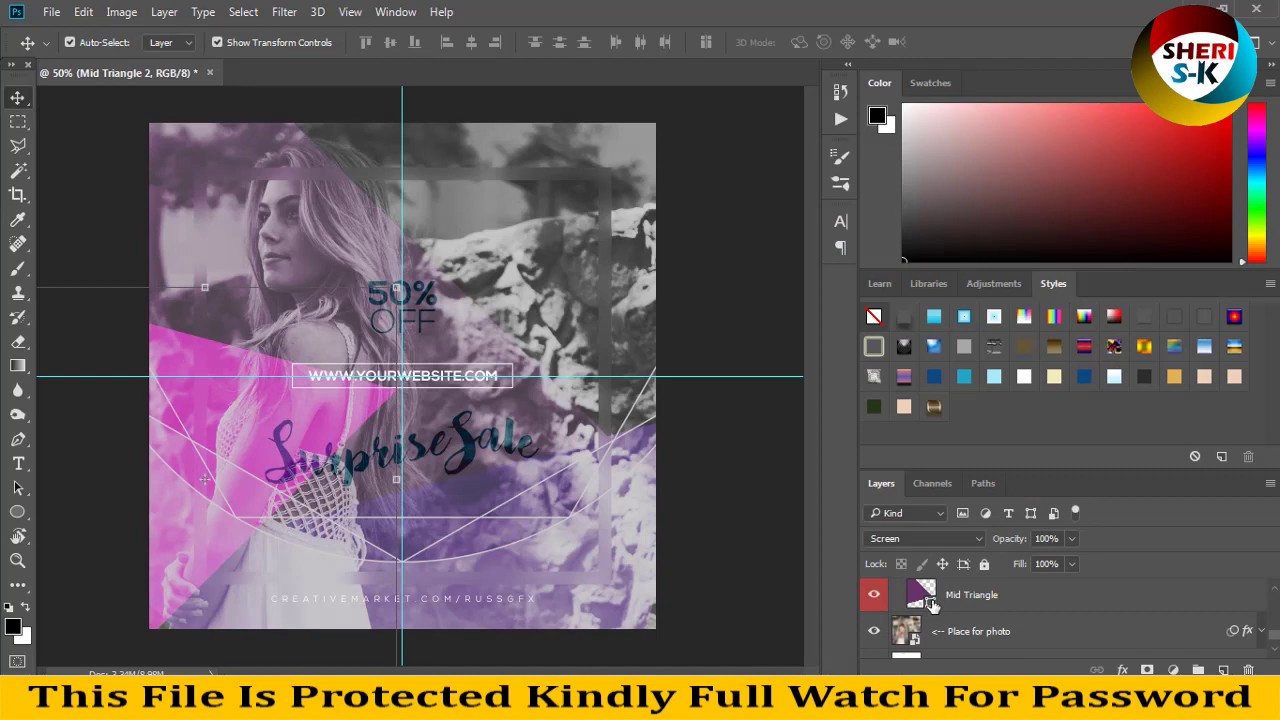
{"action": "left_click", "coordinate": [931, 600]}
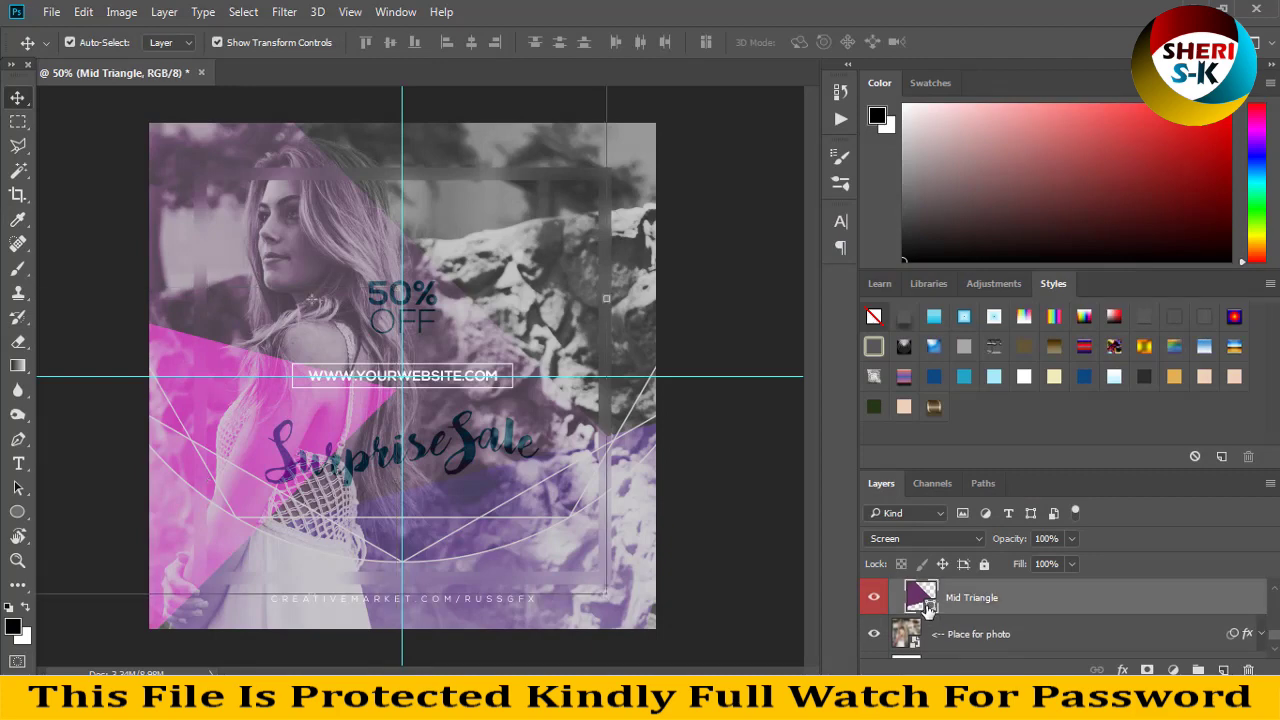
{"action": "double_click", "coordinate": [920, 596]}
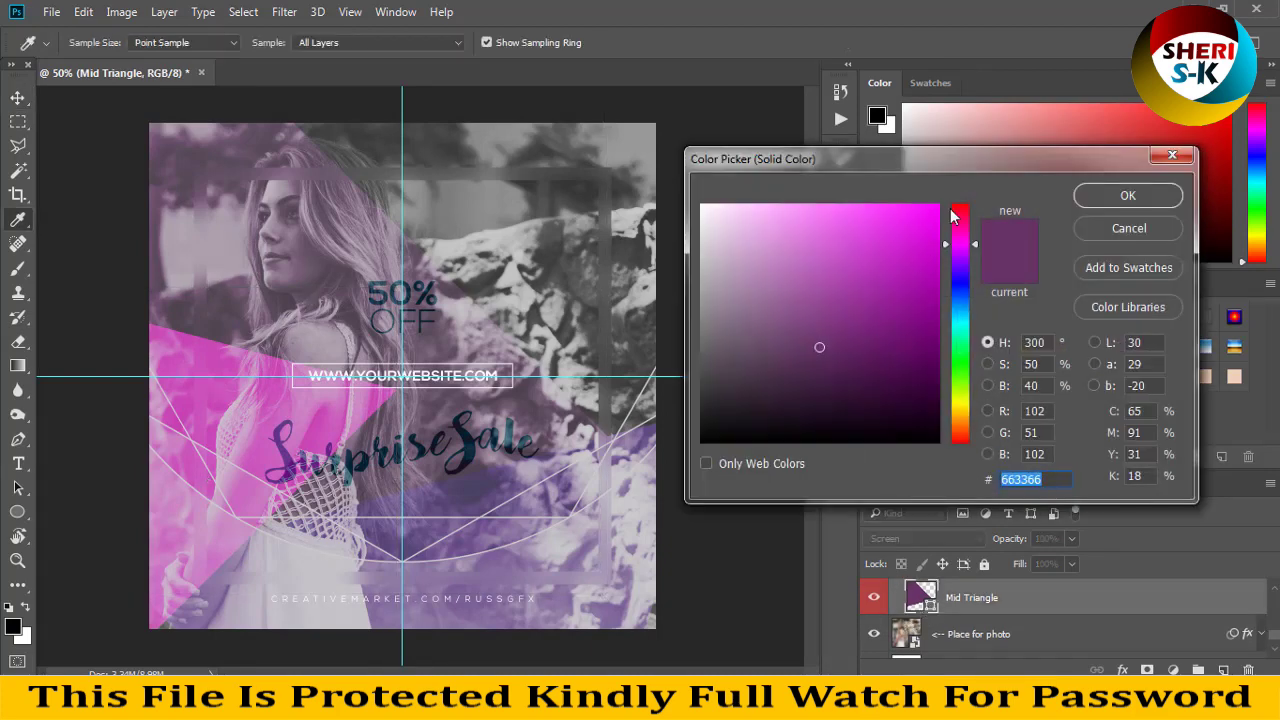
{"action": "left_click_drag", "start_coordinate": [961, 210], "coordinate": [961, 204]}
{"action": "left_click", "coordinate": [934, 247]}
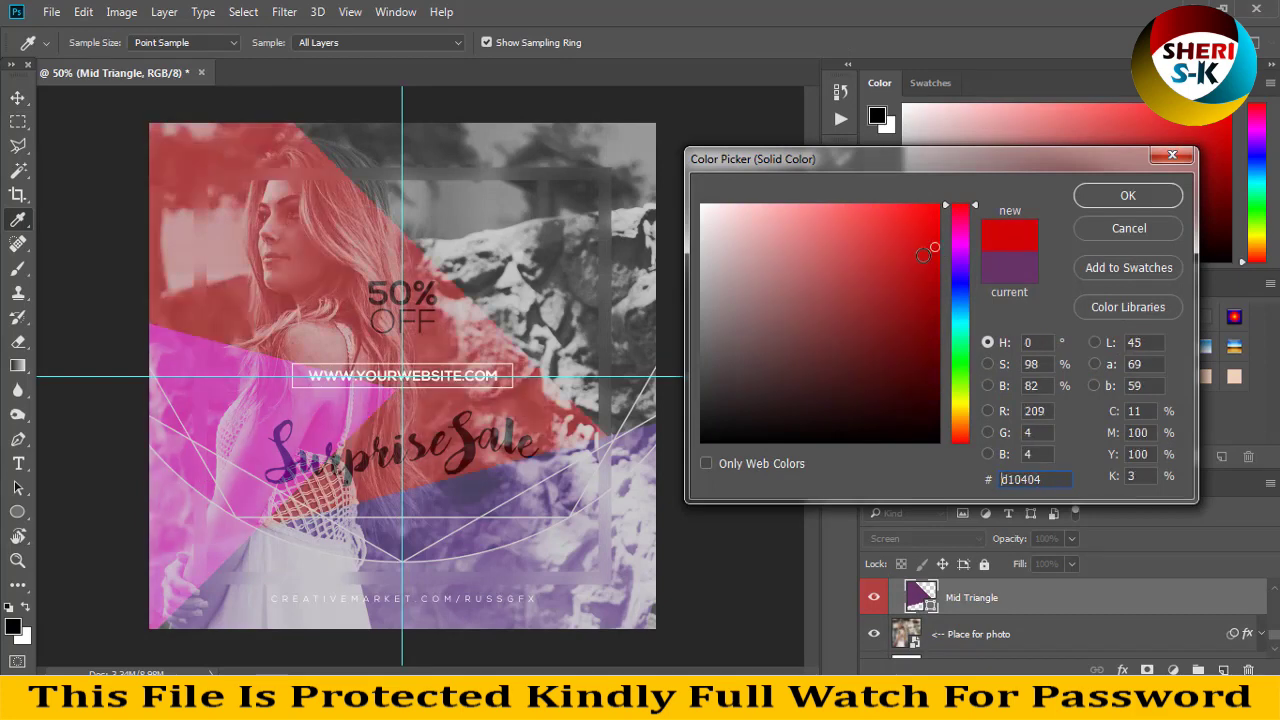
{"action": "left_click_drag", "start_coordinate": [901, 289], "coordinate": [908, 303]}
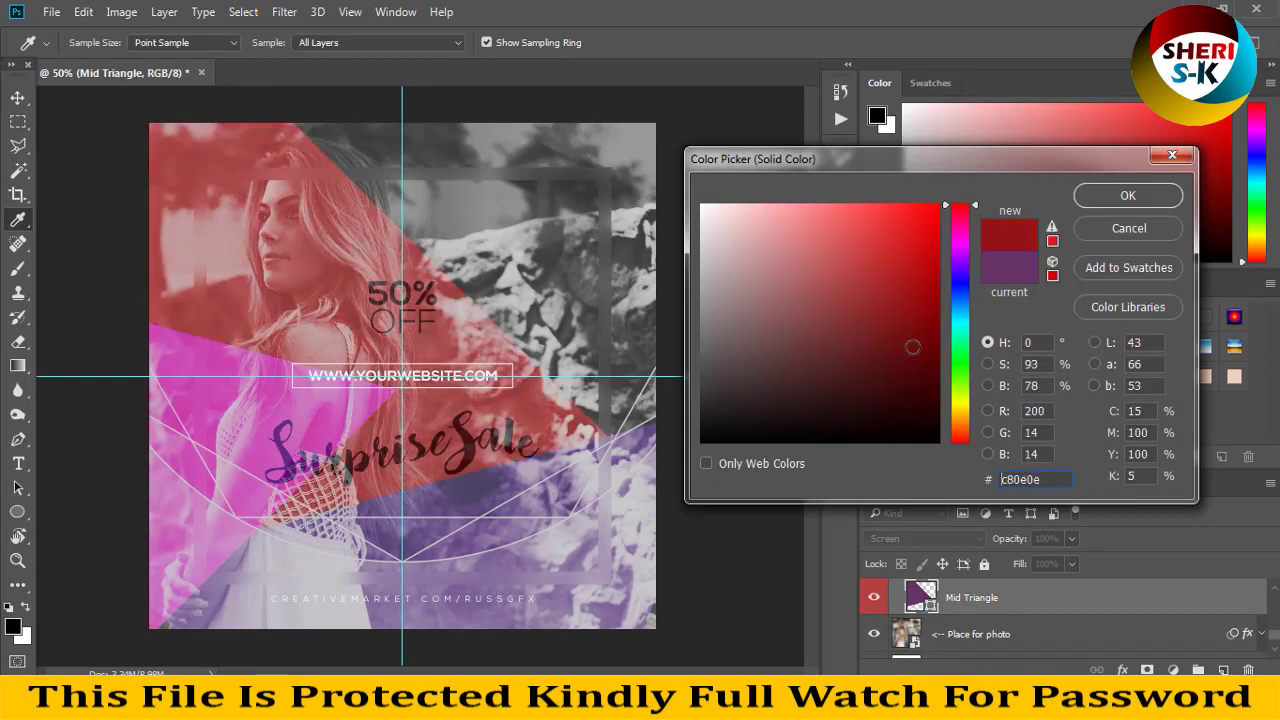
{"action": "left_click", "coordinate": [1124, 206]}
{"action": "key", "text": "v"}
{"action": "scroll", "coordinate": [918, 610], "scroll_direction": "down", "scroll_amount": 1}
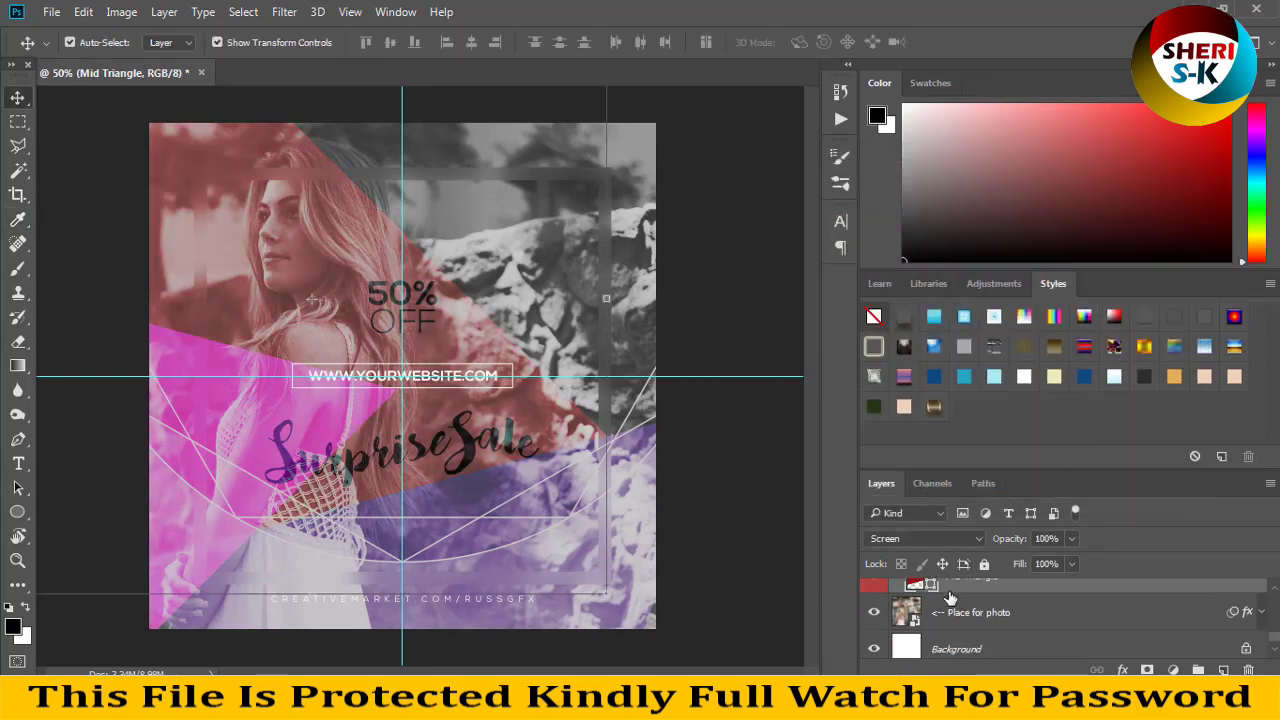
Open the Place for photo smart object, then open photo 18 from the Poster Girl 55sk folder.
{"action": "double_click", "coordinate": [917, 620]}
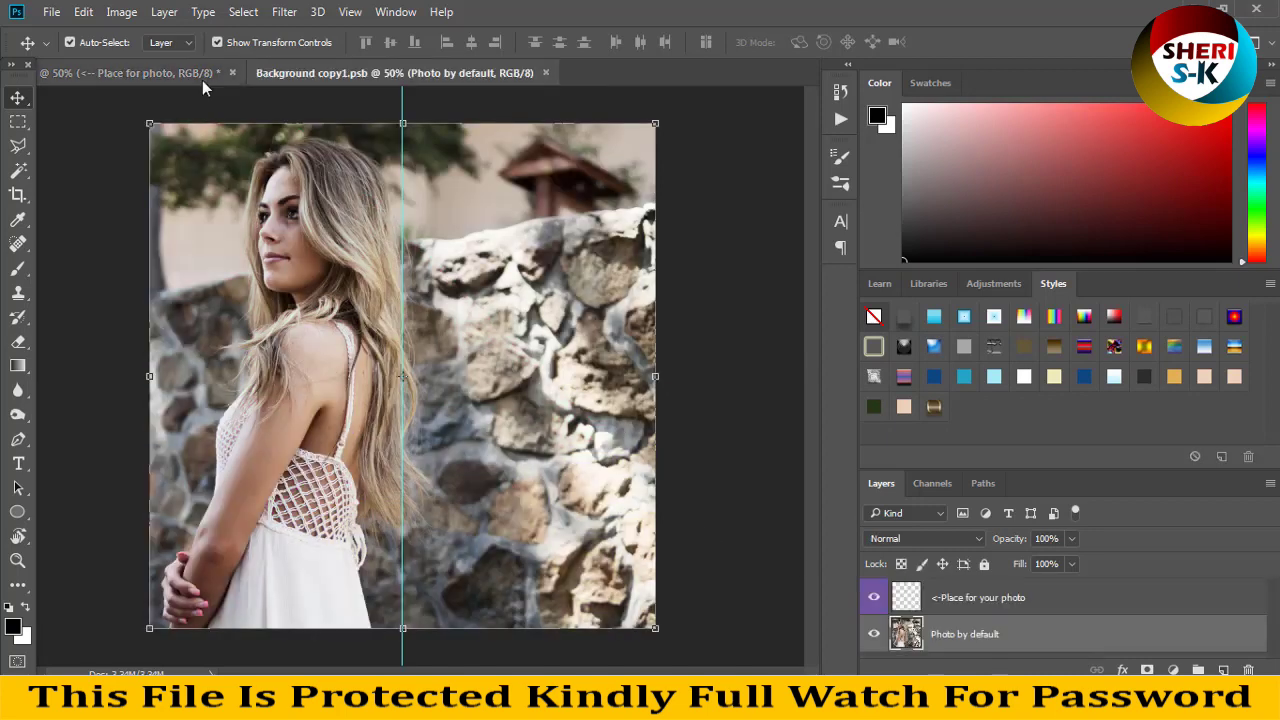
{"action": "left_click", "coordinate": [51, 14]}
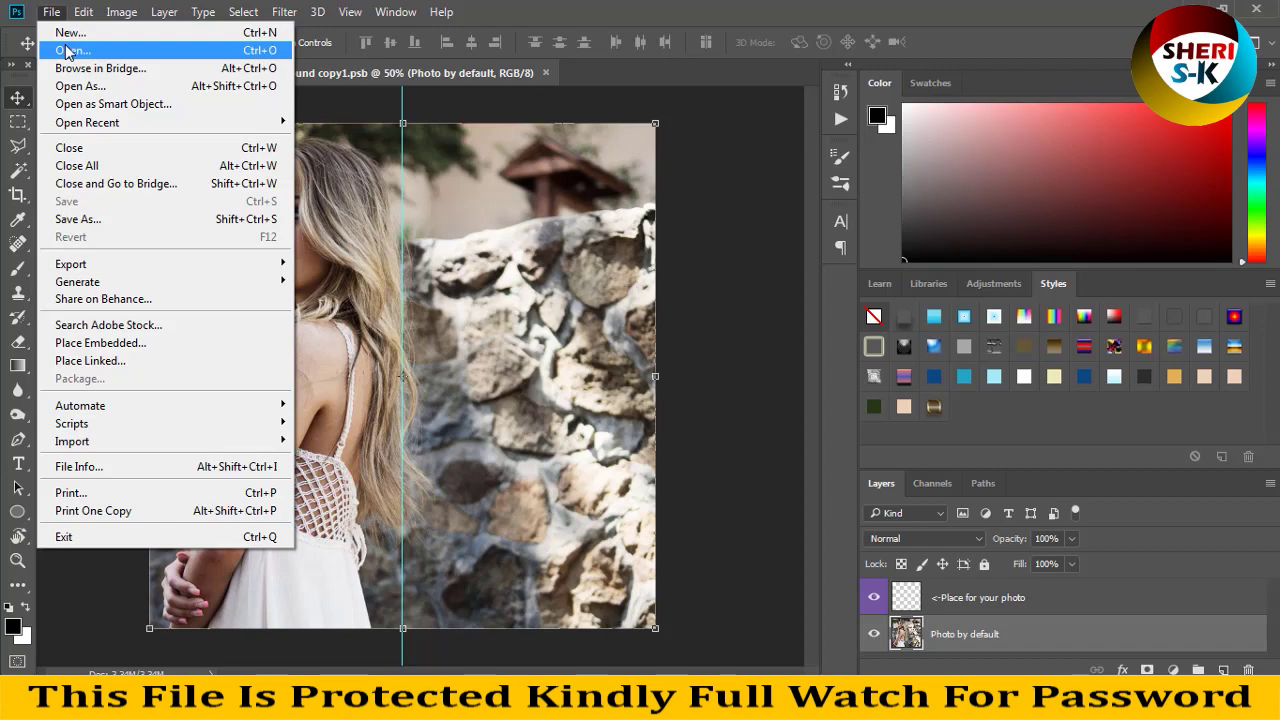
{"action": "left_click", "coordinate": [65, 50]}
{"action": "left_click", "coordinate": [440, 272]}
{"action": "scroll", "coordinate": [377, 284], "scroll_direction": "down", "scroll_amount": 3}
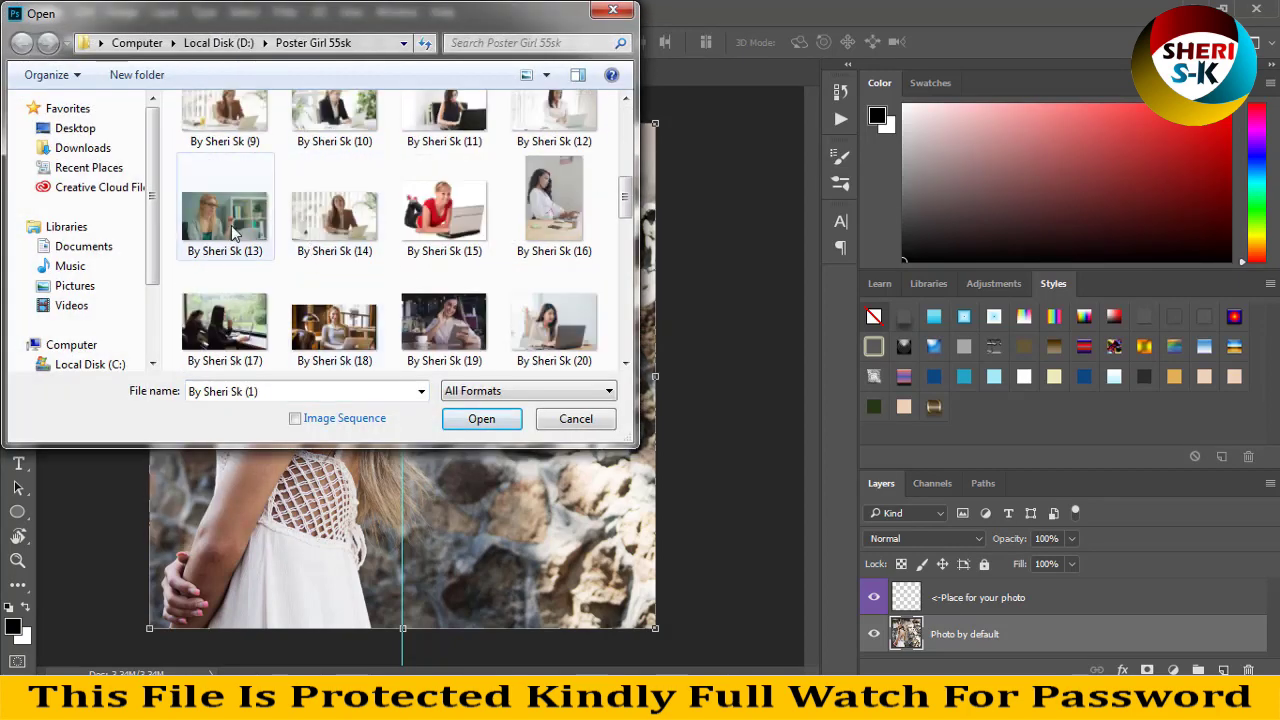
{"action": "double_click", "coordinate": [335, 325]}
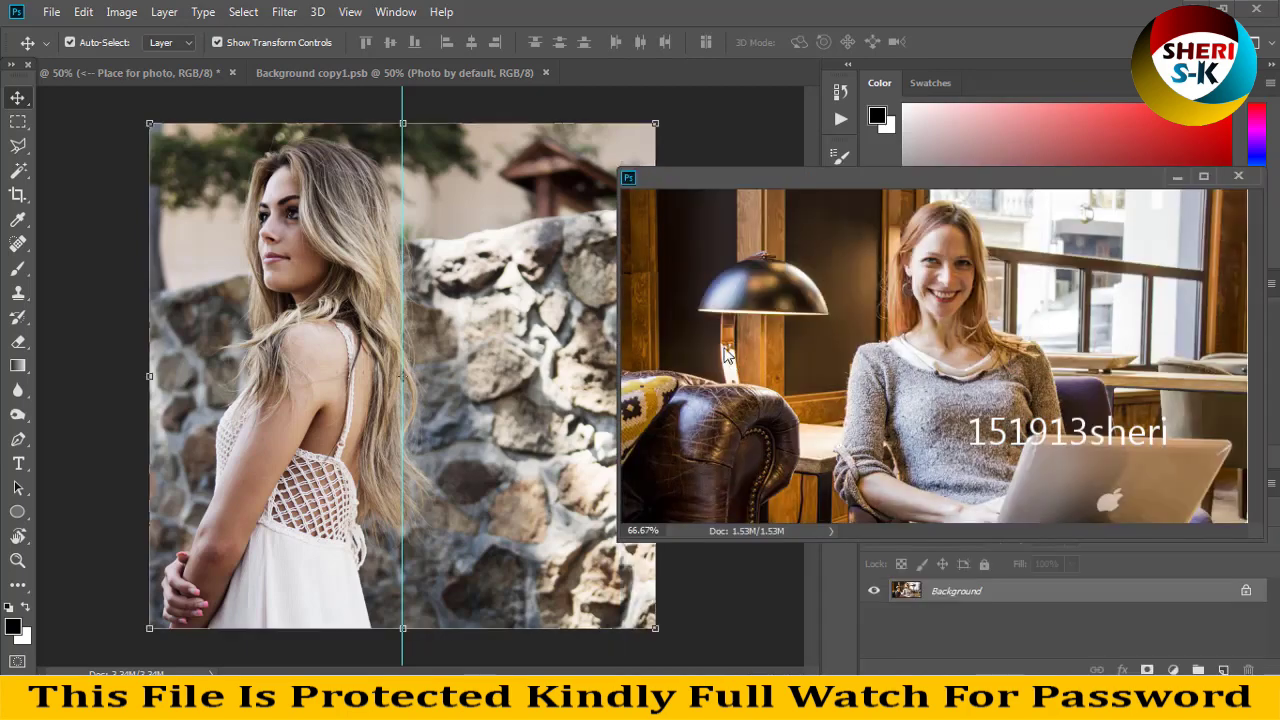
Copy the laptop photo into the placeholder smart object as a new layer.
{"action": "left_click_drag", "start_coordinate": [713, 70], "coordinate": [1000, 180]}
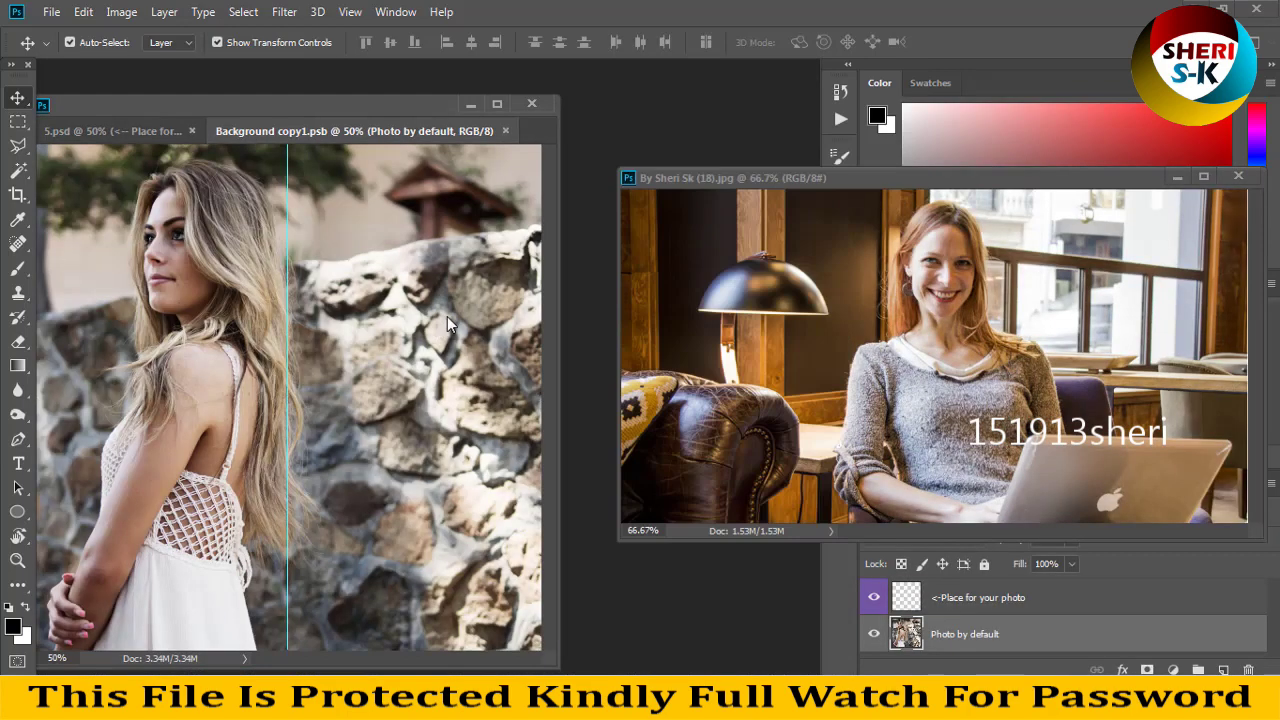
{"action": "left_click", "coordinate": [633, 333]}
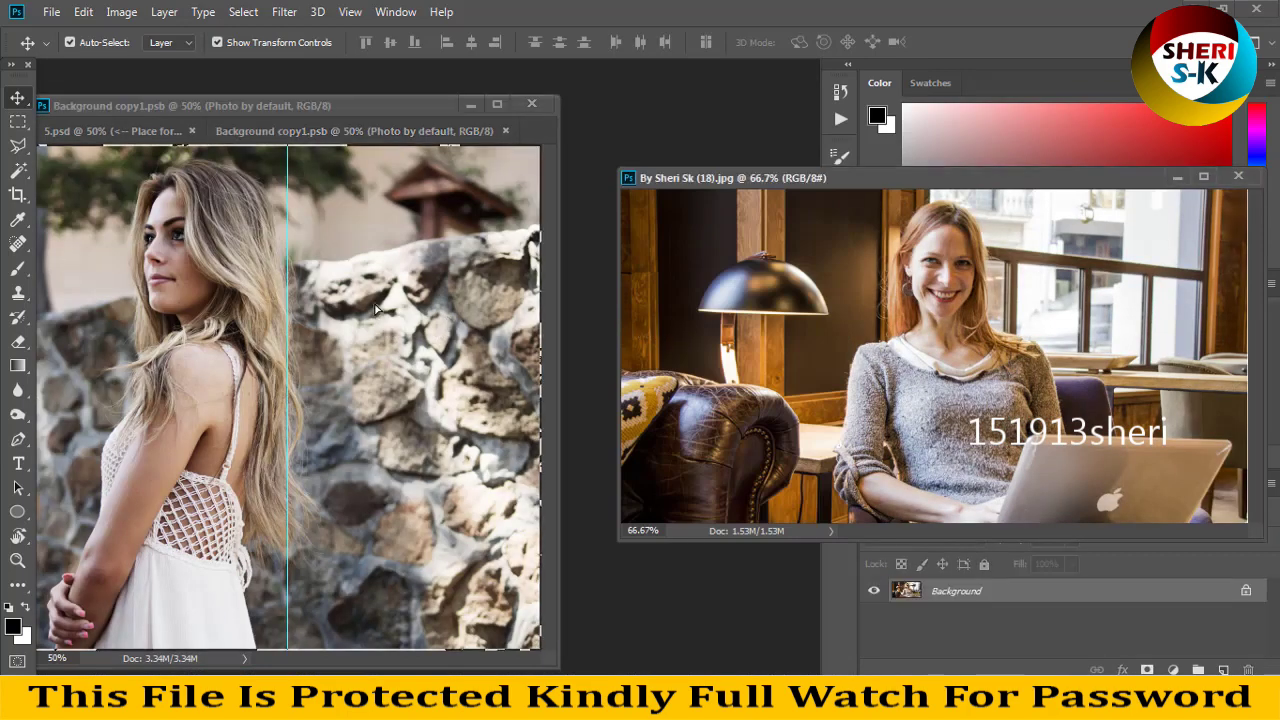
{"action": "mouse_move", "coordinate": [634, 331]}
{"action": "left_mouse_down"}
{"action": "mouse_move", "coordinate": [426, 128]}
{"action": "mouse_move", "coordinate": [705, 130]}
{"action": "mouse_move", "coordinate": [672, 93]}
{"action": "left_mouse_up"}
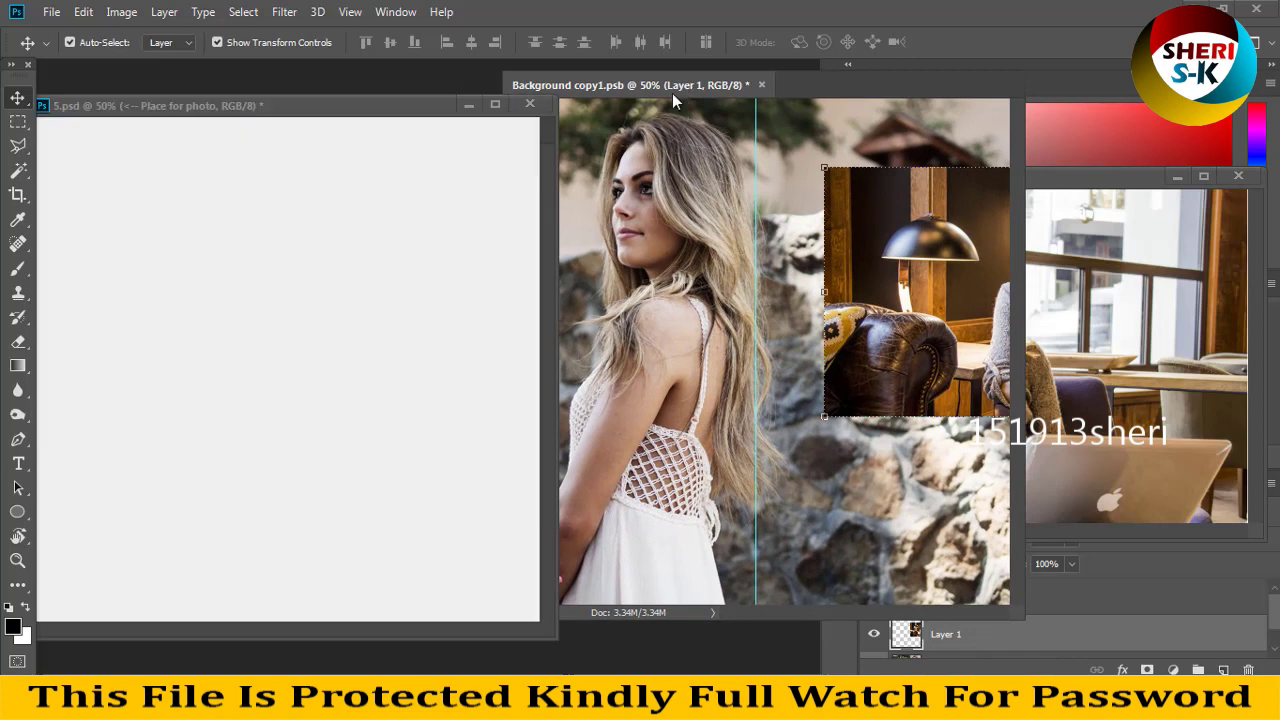
{"action": "key", "text": "ctrl+minus"}
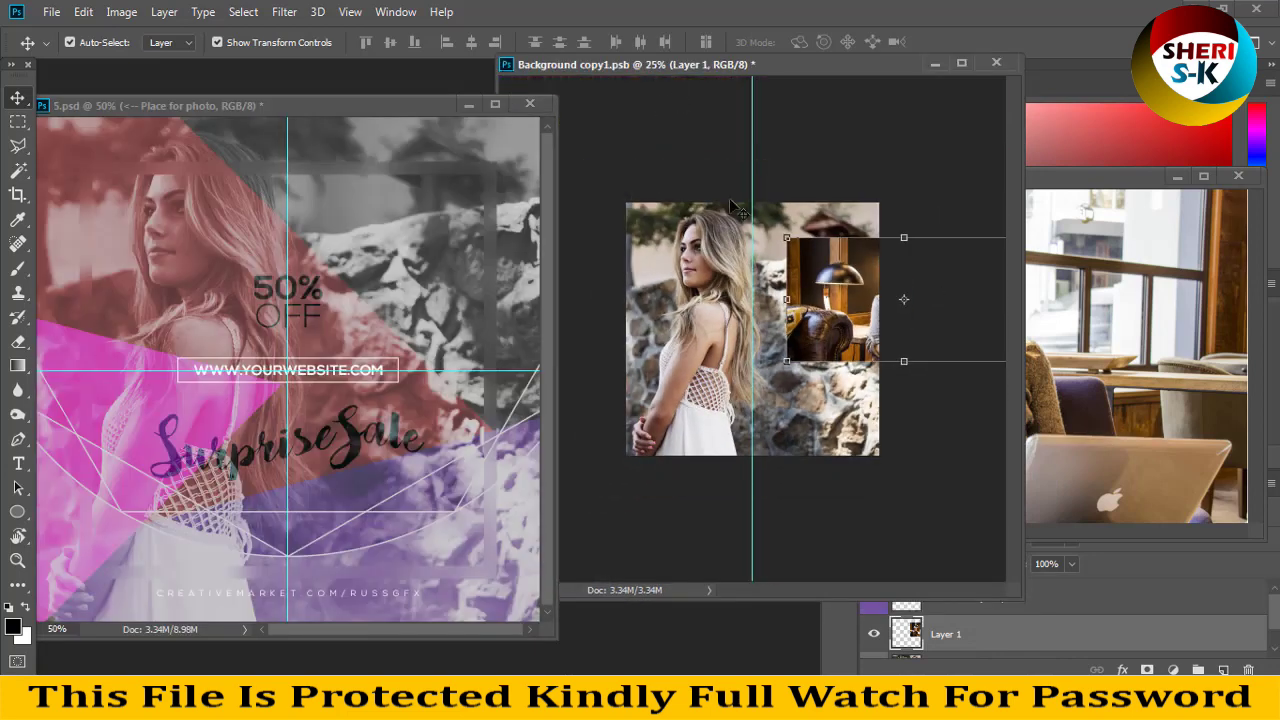
Resize and reposition the photo to fill the frame, then save the smart object.
{"action": "mouse_move", "coordinate": [840, 290]}
{"action": "left_mouse_down"}
{"action": "mouse_move", "coordinate": [766, 276]}
{"action": "mouse_move", "coordinate": [1084, 486]}
{"action": "left_mouse_up"}
{"action": "left_click_drag", "start_coordinate": [818, 315], "coordinate": [752, 318]}
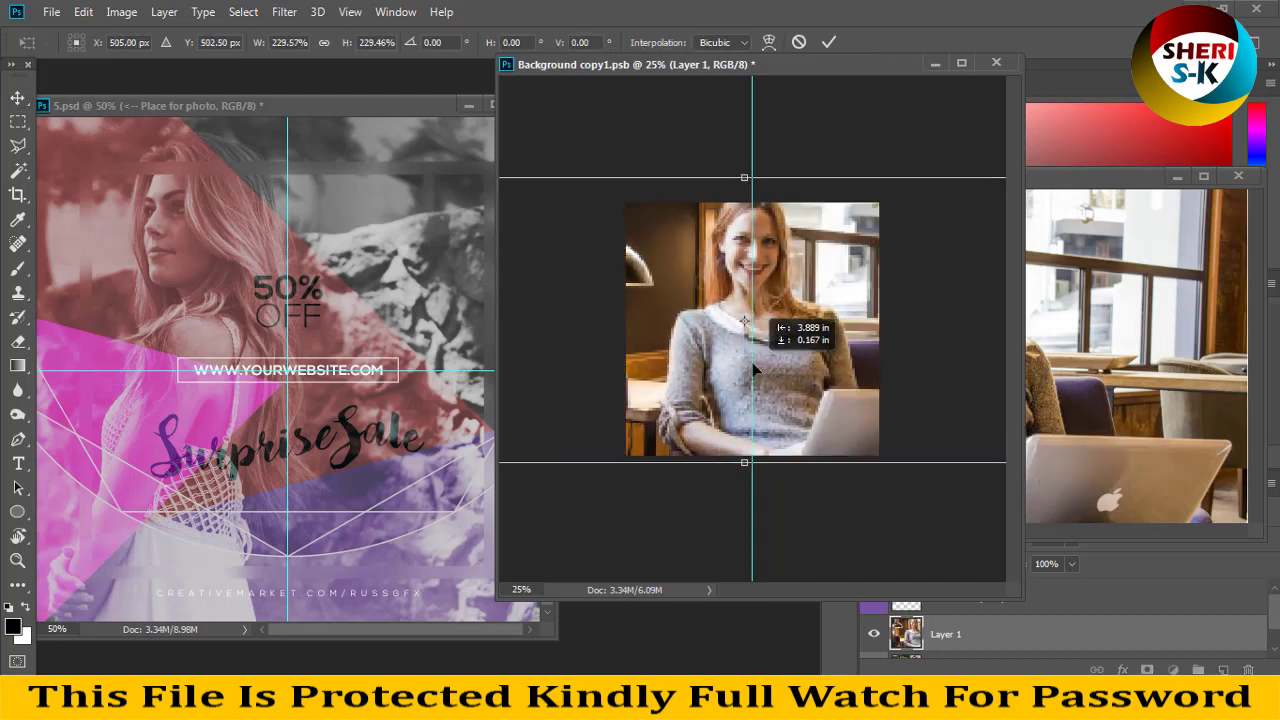
{"action": "key", "text": "Return"}
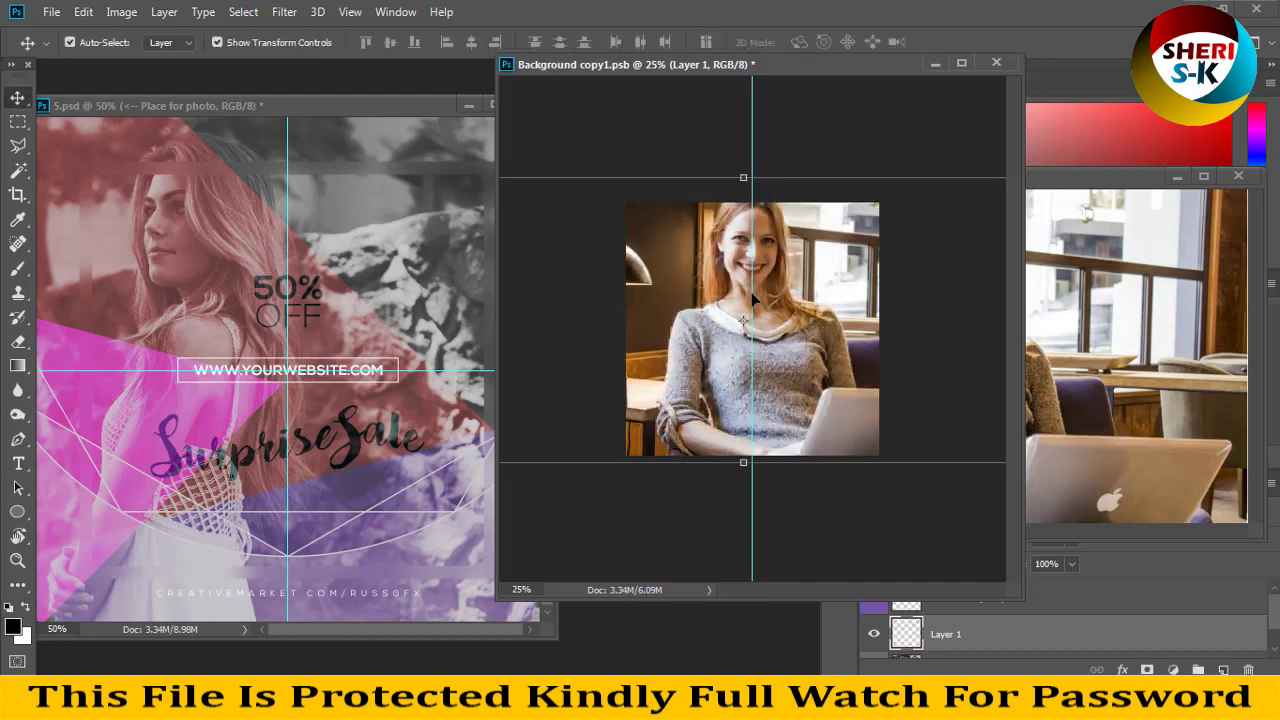
{"action": "key", "text": "ctrl+s"}
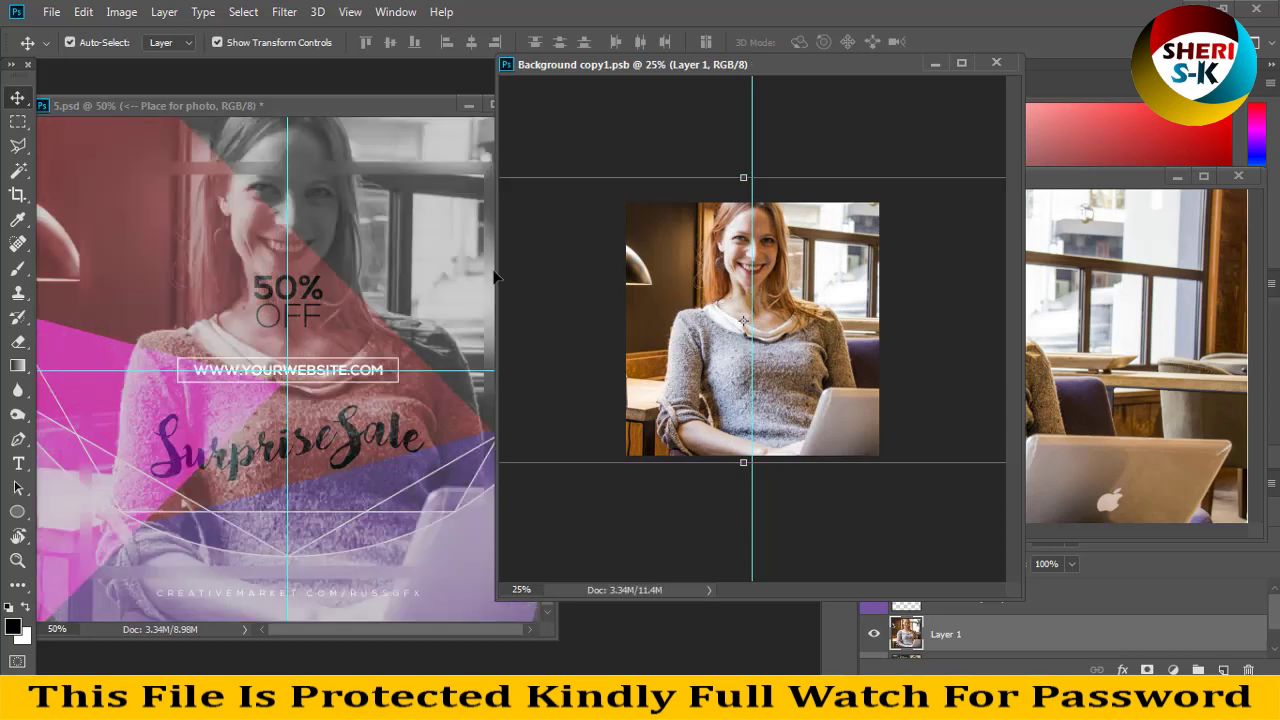
{"action": "left_click", "coordinate": [398, 107]}
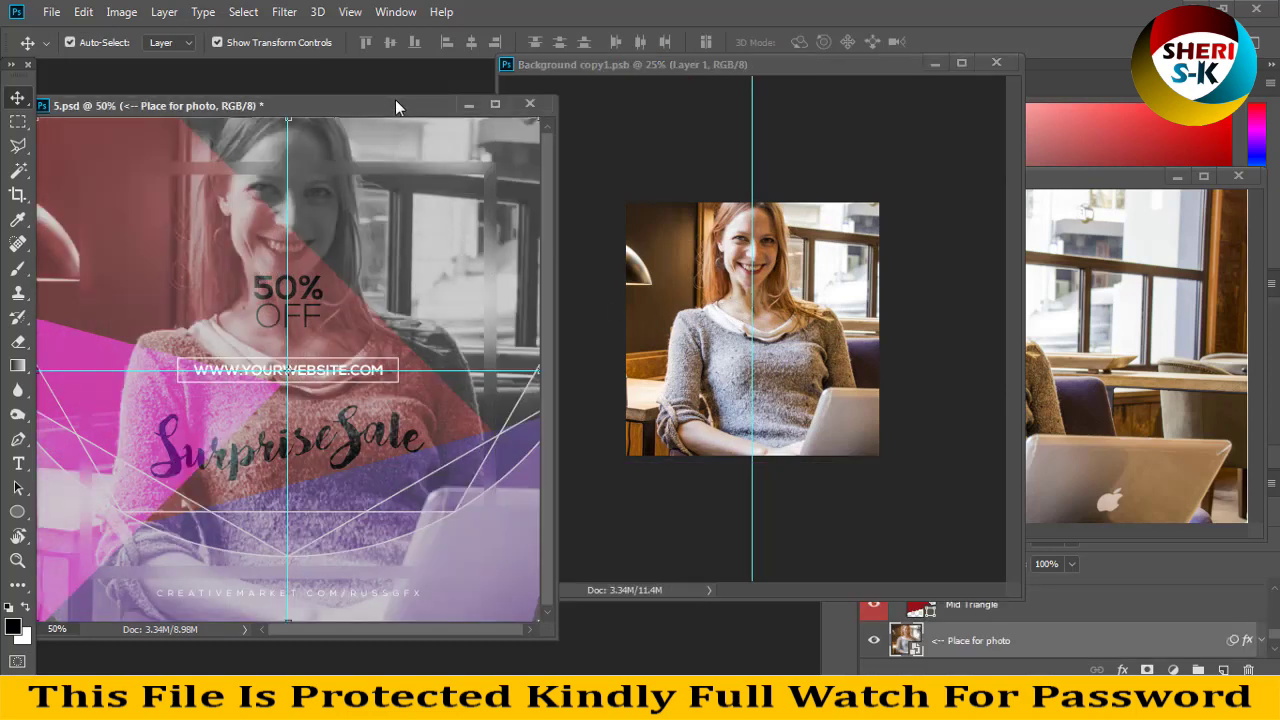
Close 5.psd without saving, then close Background copy1.psb and the laptop photo.
{"action": "key", "text": "ctrl+minus"}
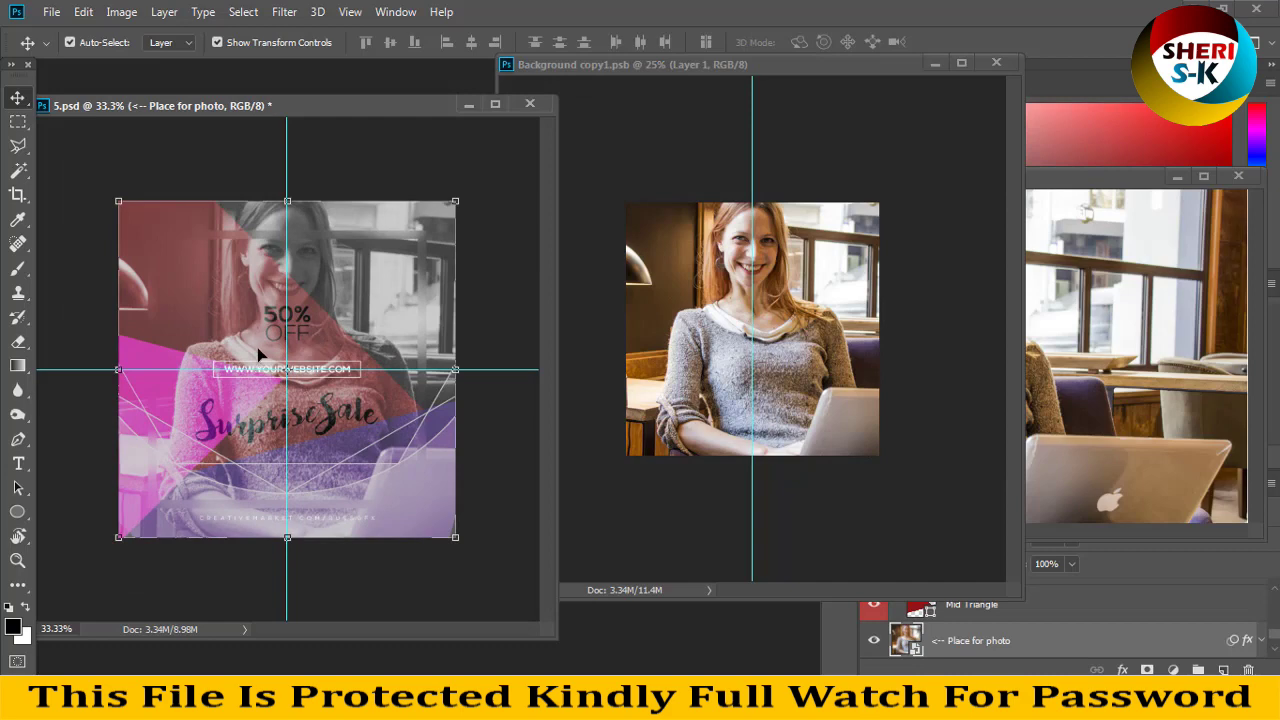
{"action": "left_click", "coordinate": [533, 105]}
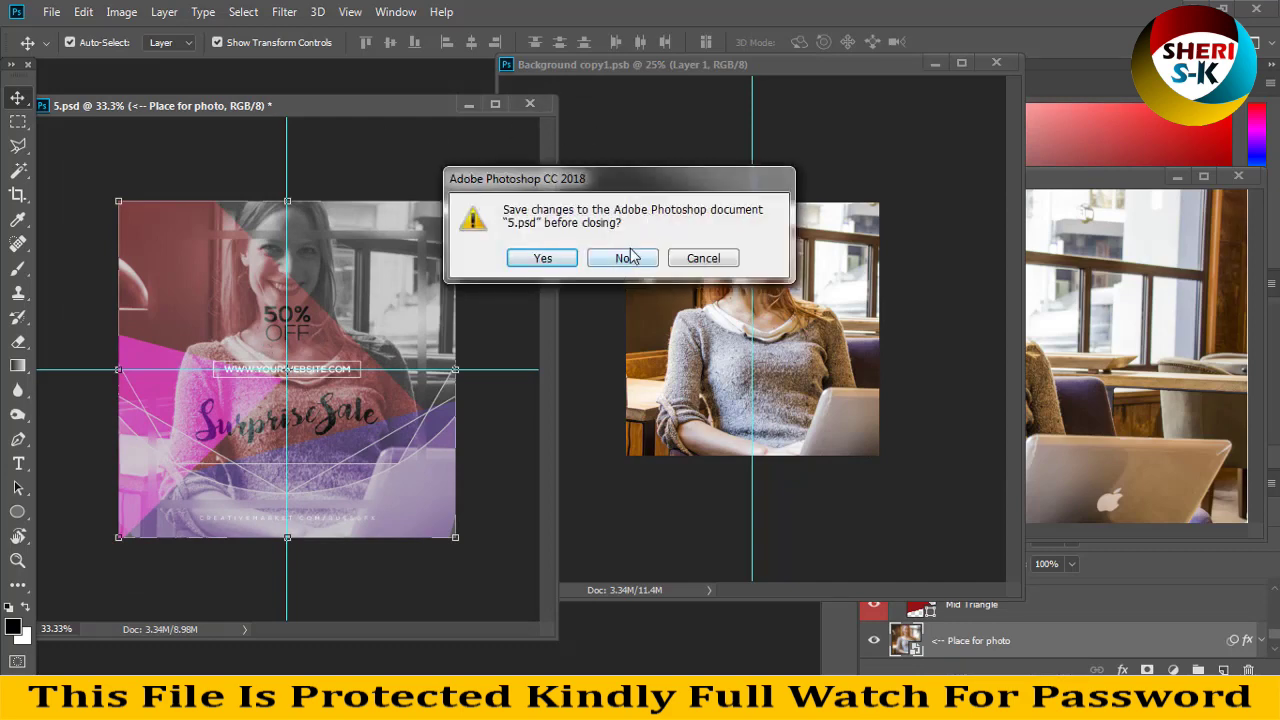
{"action": "left_click", "coordinate": [638, 252]}
{"action": "left_click", "coordinate": [996, 62]}
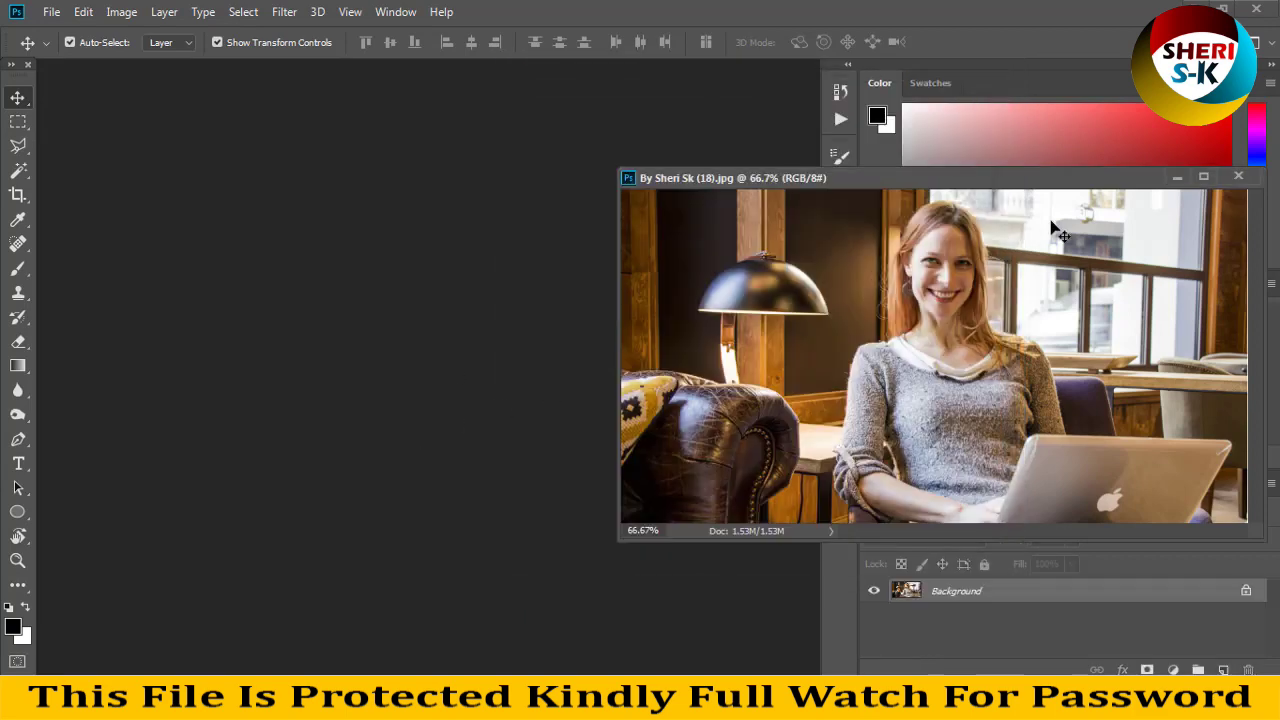
{"action": "left_click", "coordinate": [1237, 177]}
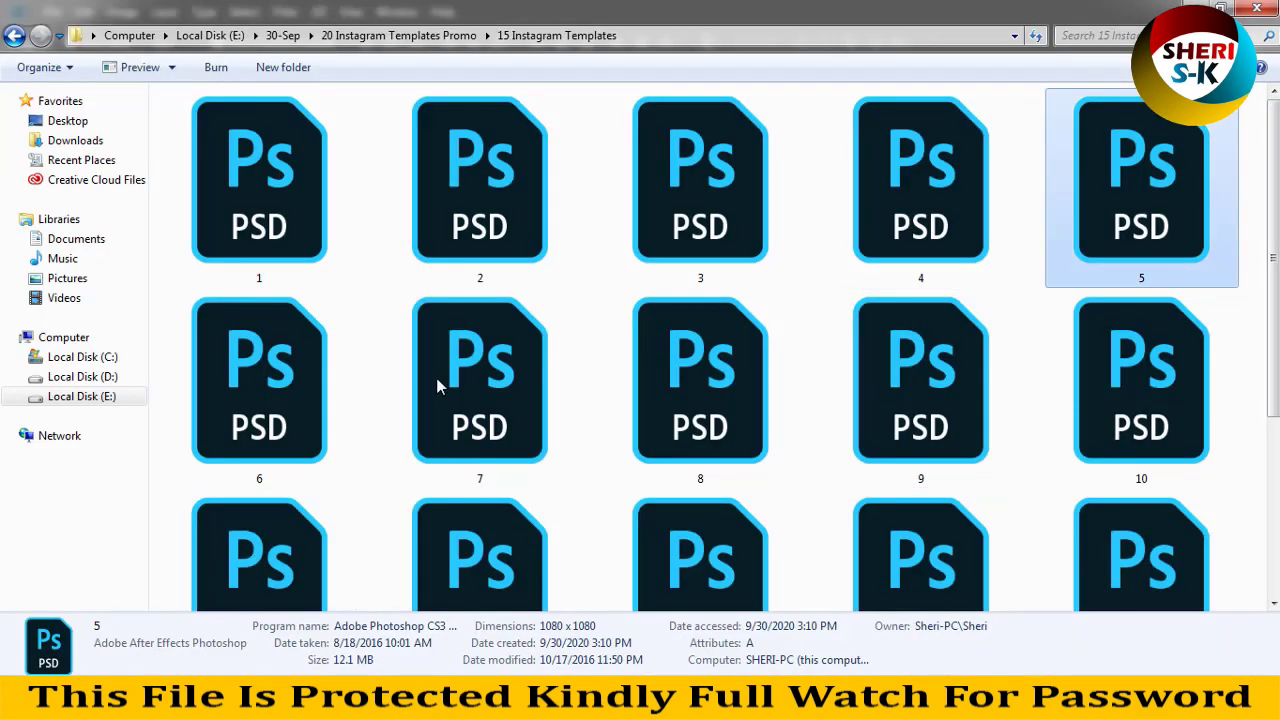
{"action": "scroll", "coordinate": [440, 378], "scroll_direction": "down", "scroll_amount": 3}
Preview template 15 in Windows Photo Viewer, stepping back through the previous images.
{"action": "left_click", "coordinate": [1162, 345]}
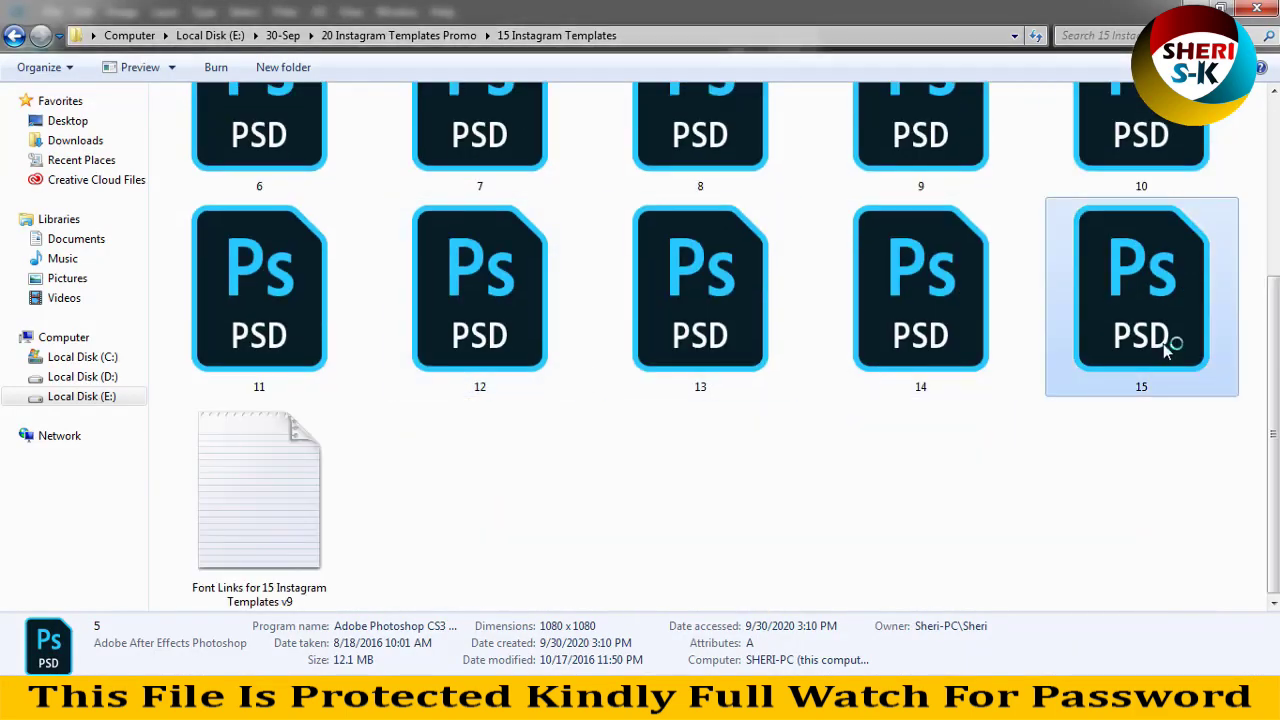
{"action": "key", "text": "Return"}
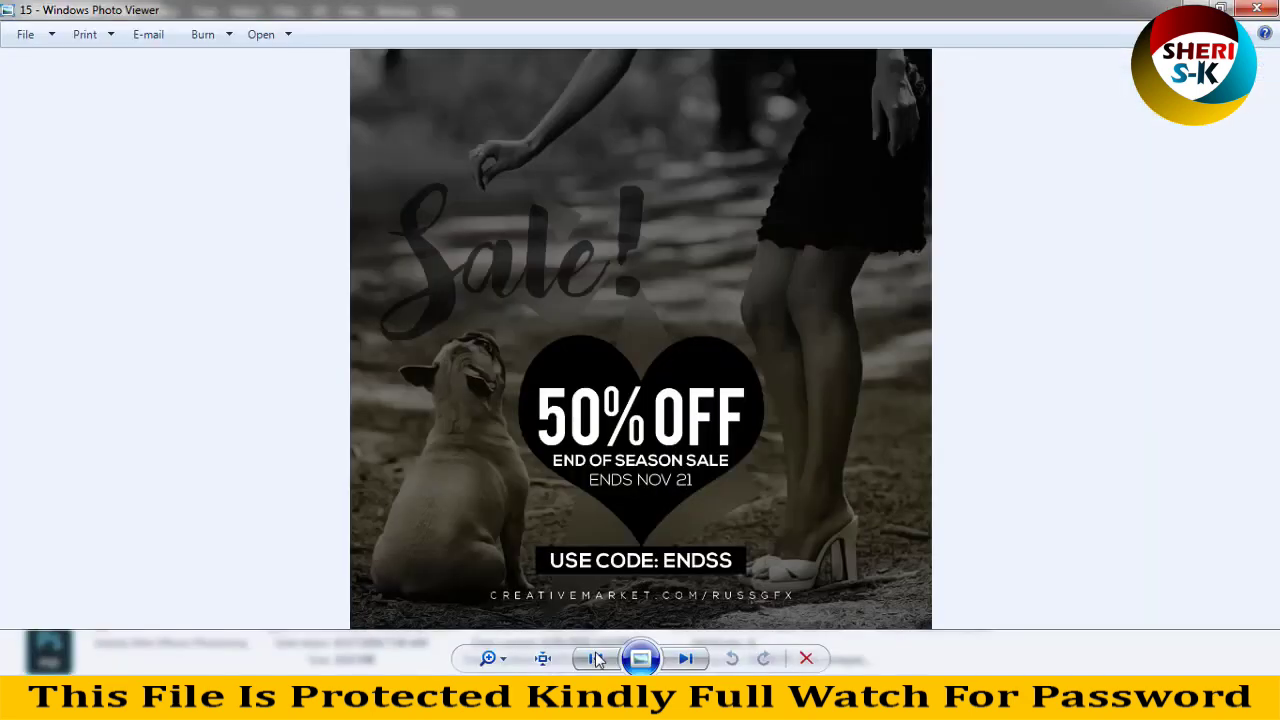
{"action": "left_click", "coordinate": [596, 659]}
{"action": "left_click", "coordinate": [597, 660]}
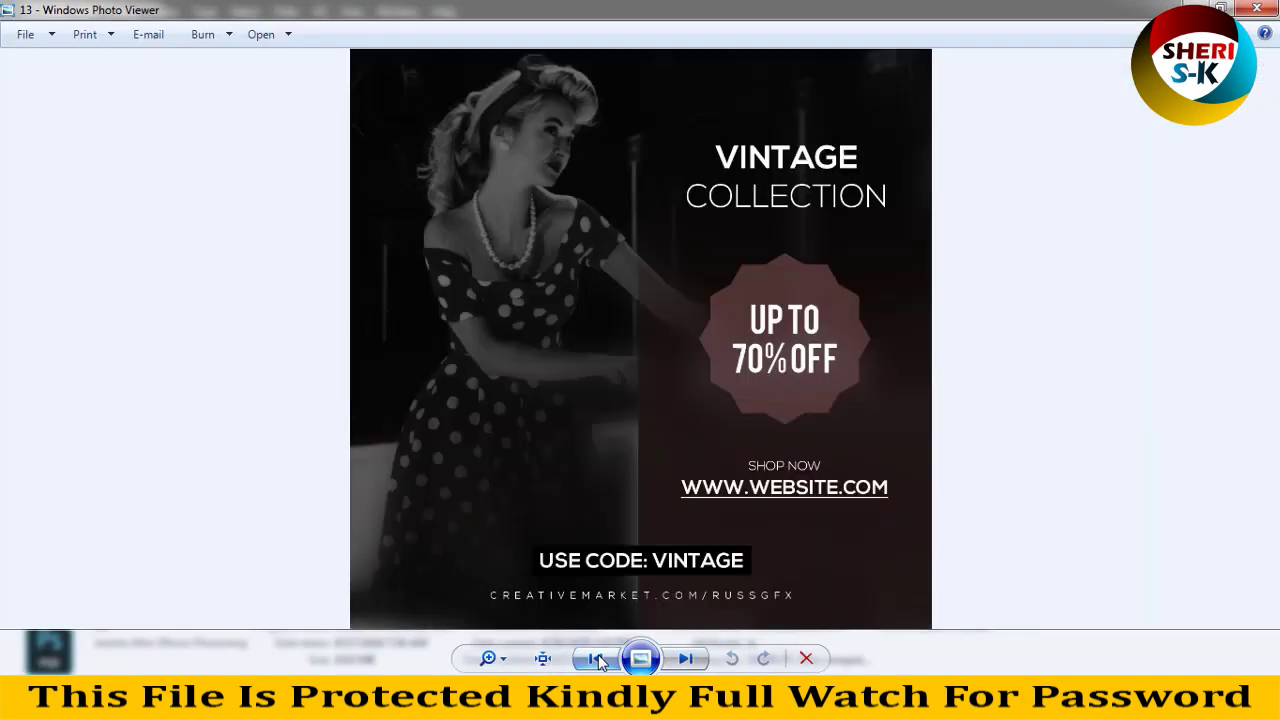
{"action": "left_click", "coordinate": [1262, 12]}
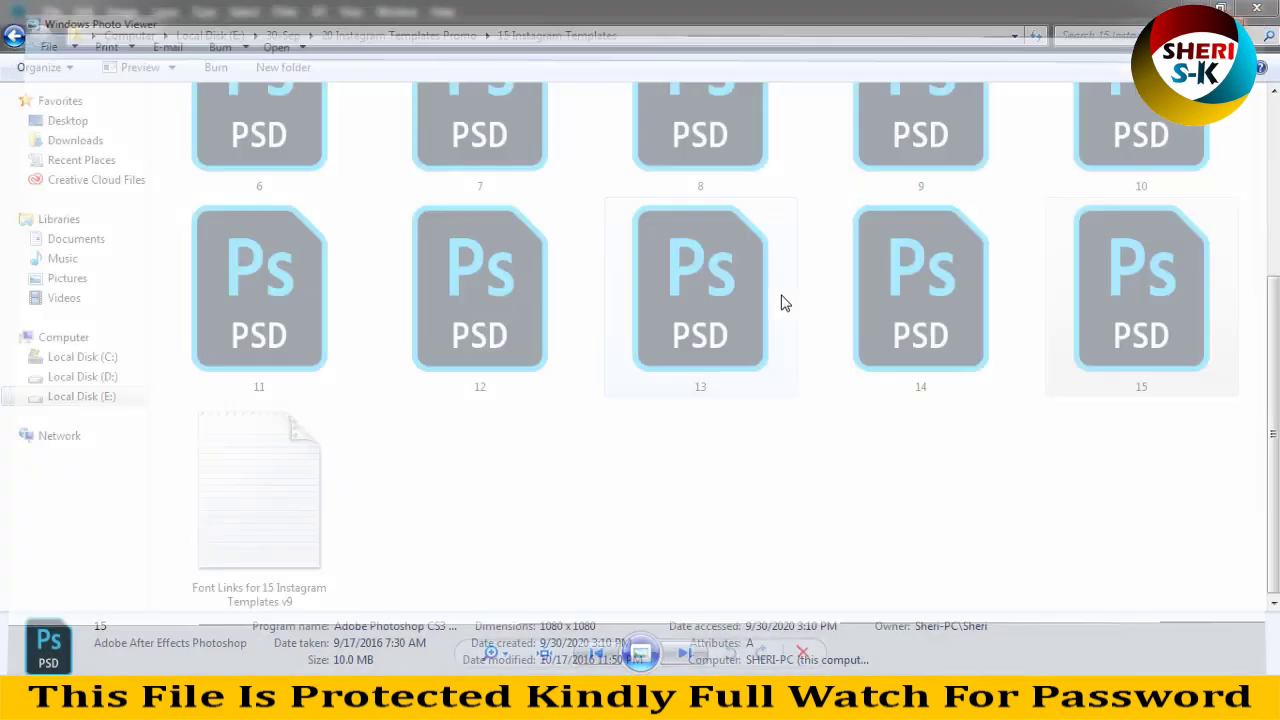
Preview templates 7, 8 and 13 in turn, settling on Vintage Collection template 13.
{"action": "double_click", "coordinate": [509, 151]}
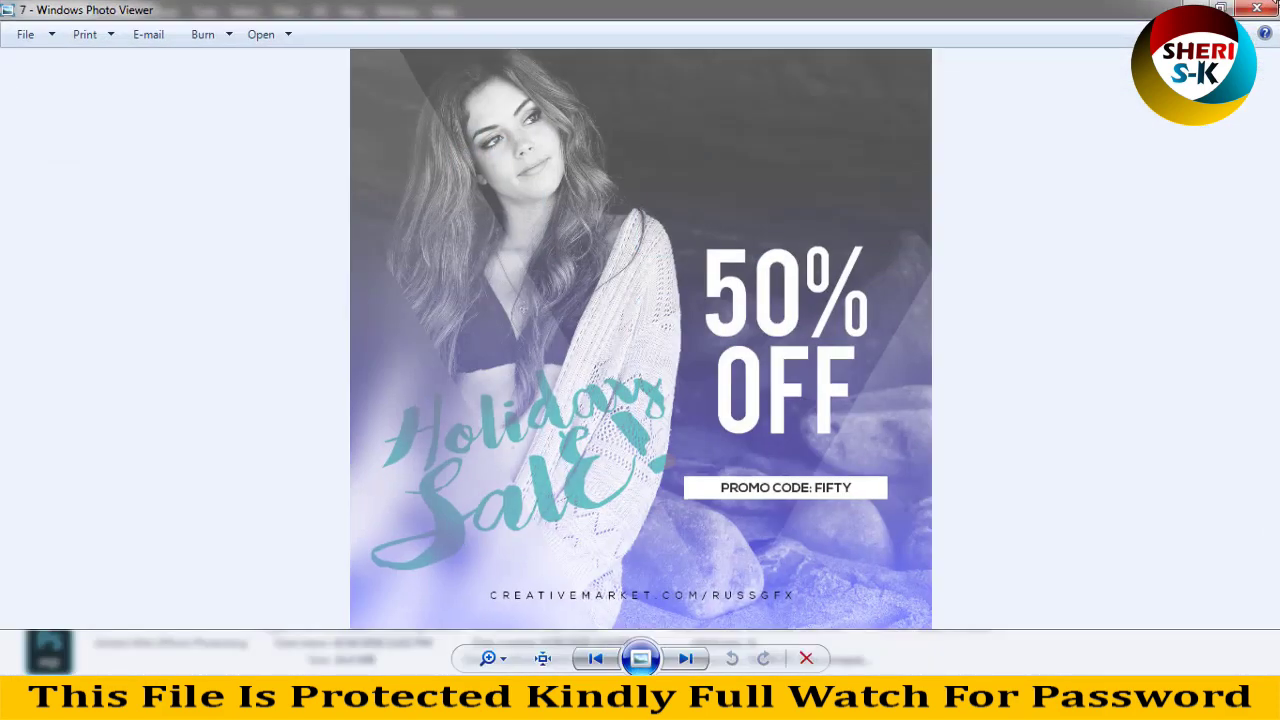
{"action": "left_click", "coordinate": [1257, 8]}
{"action": "double_click", "coordinate": [692, 200]}
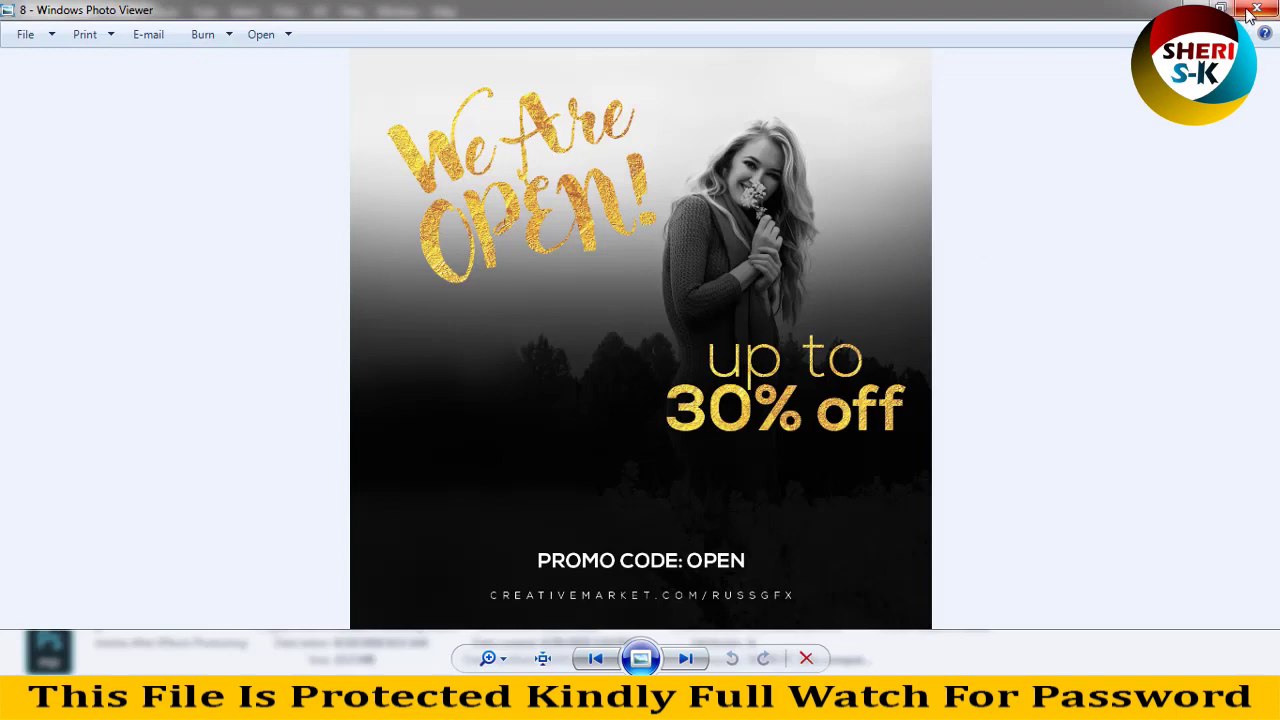
{"action": "left_click", "coordinate": [1250, 12]}
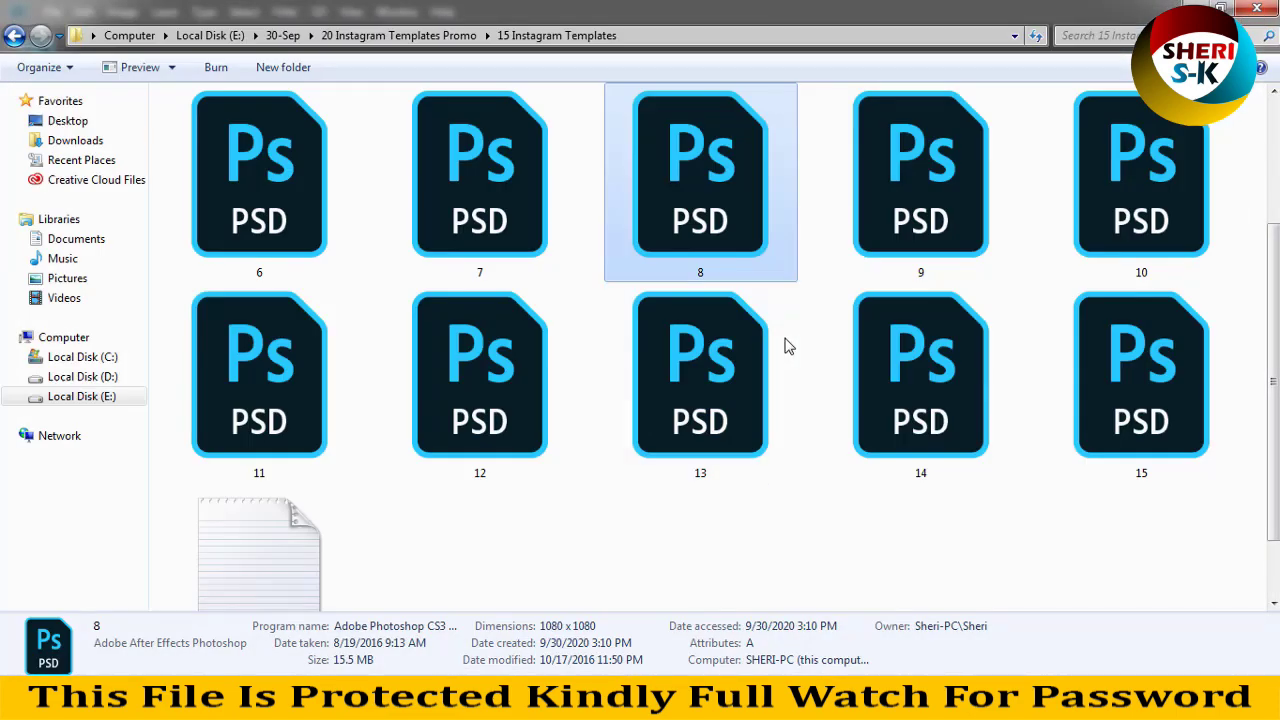
{"action": "double_click", "coordinate": [749, 343]}
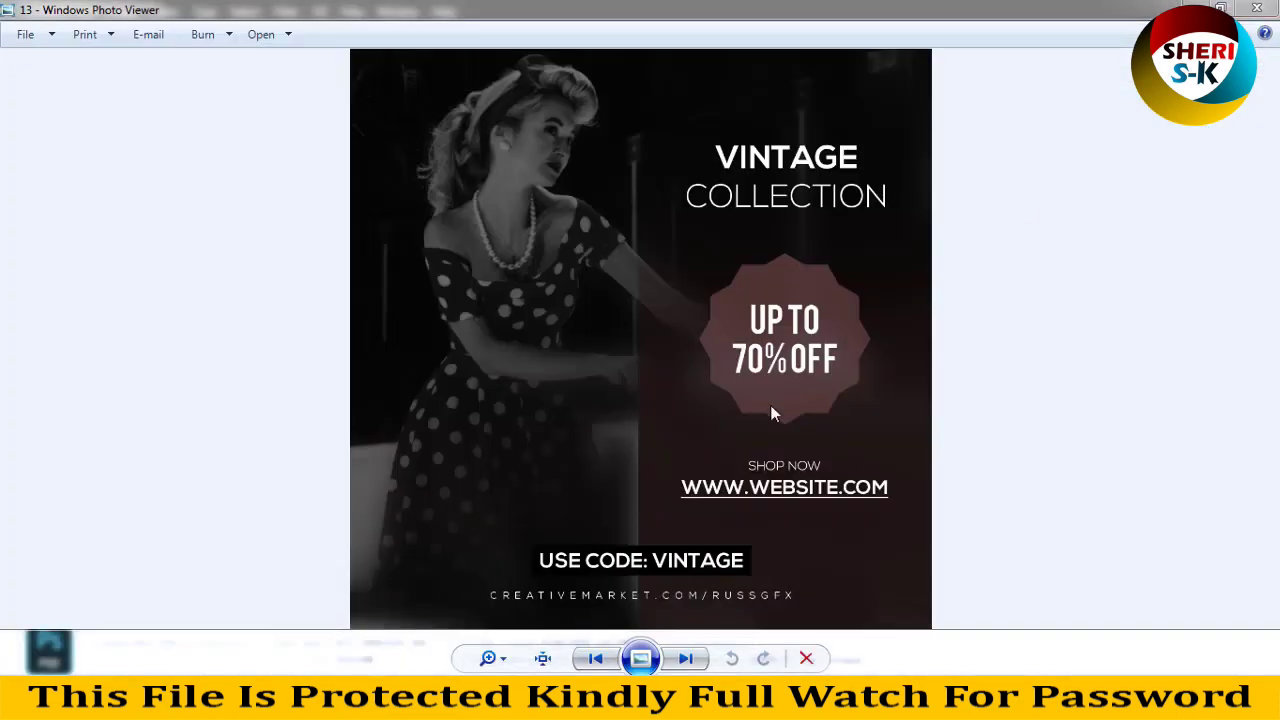
{"action": "left_click", "coordinate": [1262, 8]}
Open template 13 in Photoshop and open its Place for photo smart object.
{"action": "mouse_move", "coordinate": [643, 428]}
{"action": "left_mouse_down"}
{"action": "mouse_move", "coordinate": [395, 655]}
{"action": "mouse_move", "coordinate": [471, 292]}
{"action": "left_mouse_up"}
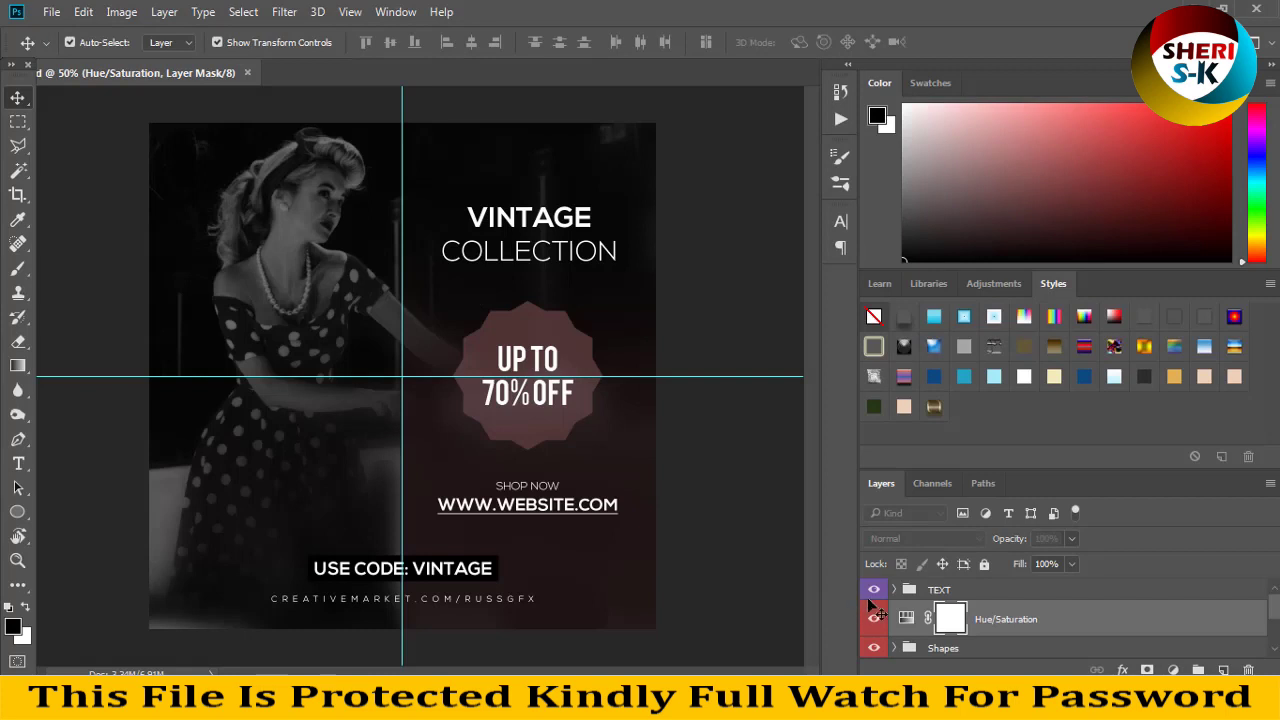
{"action": "scroll", "coordinate": [923, 621], "scroll_direction": "down", "scroll_amount": 3}
{"action": "scroll", "coordinate": [940, 624], "scroll_direction": "down", "scroll_amount": 3}
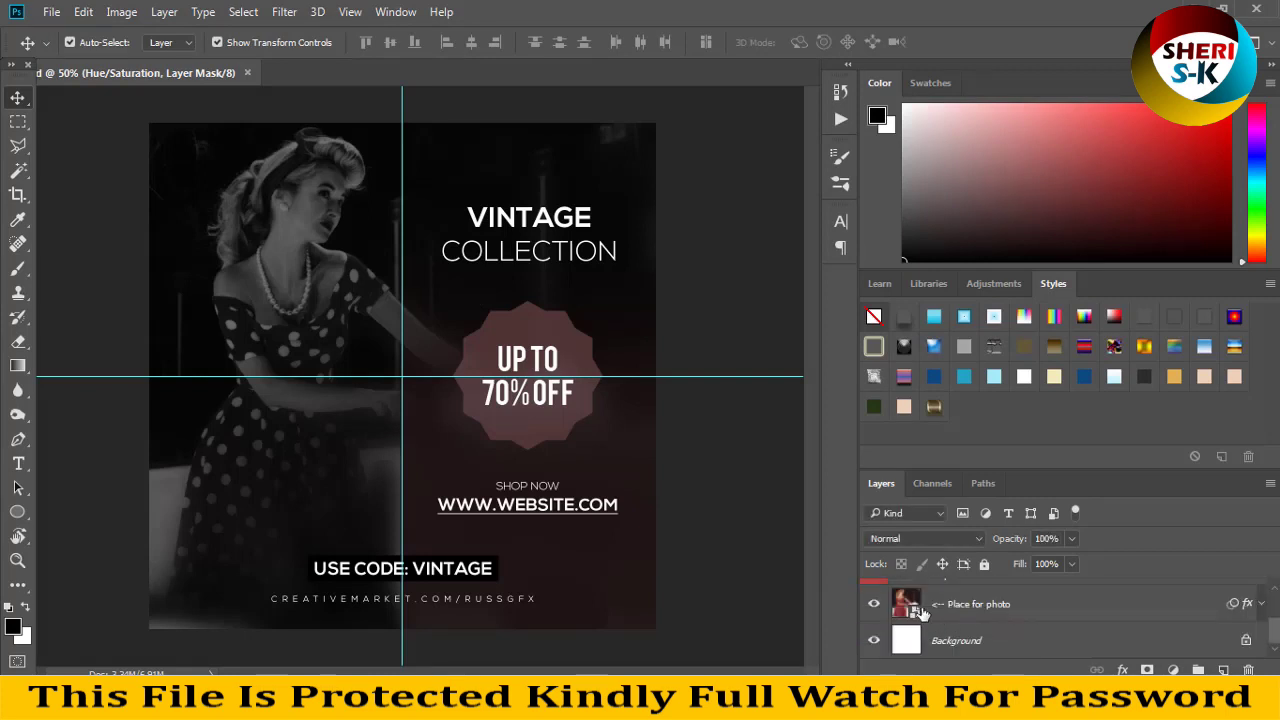
{"action": "double_click", "coordinate": [910, 606]}
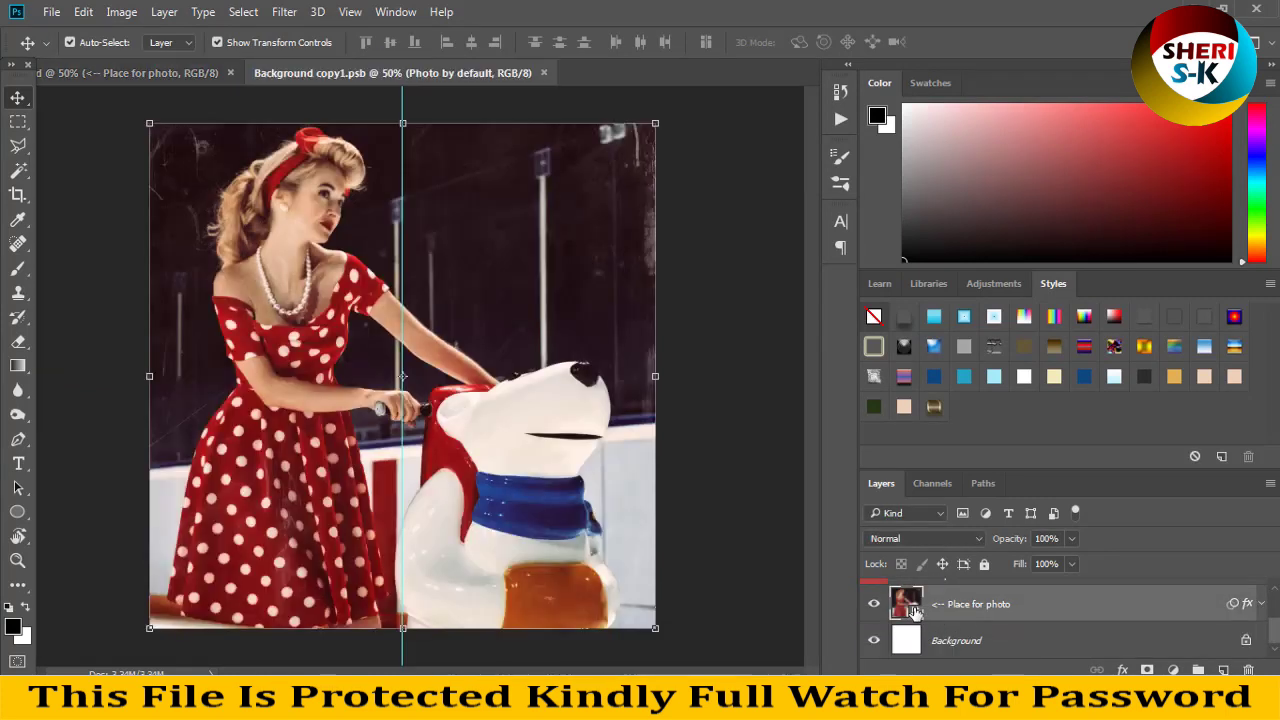
Open photo 22 from the Poster Girl 55sk folder, a dark-haired woman at a laptop.
{"action": "left_click", "coordinate": [51, 11]}
{"action": "left_click", "coordinate": [591, 171]}
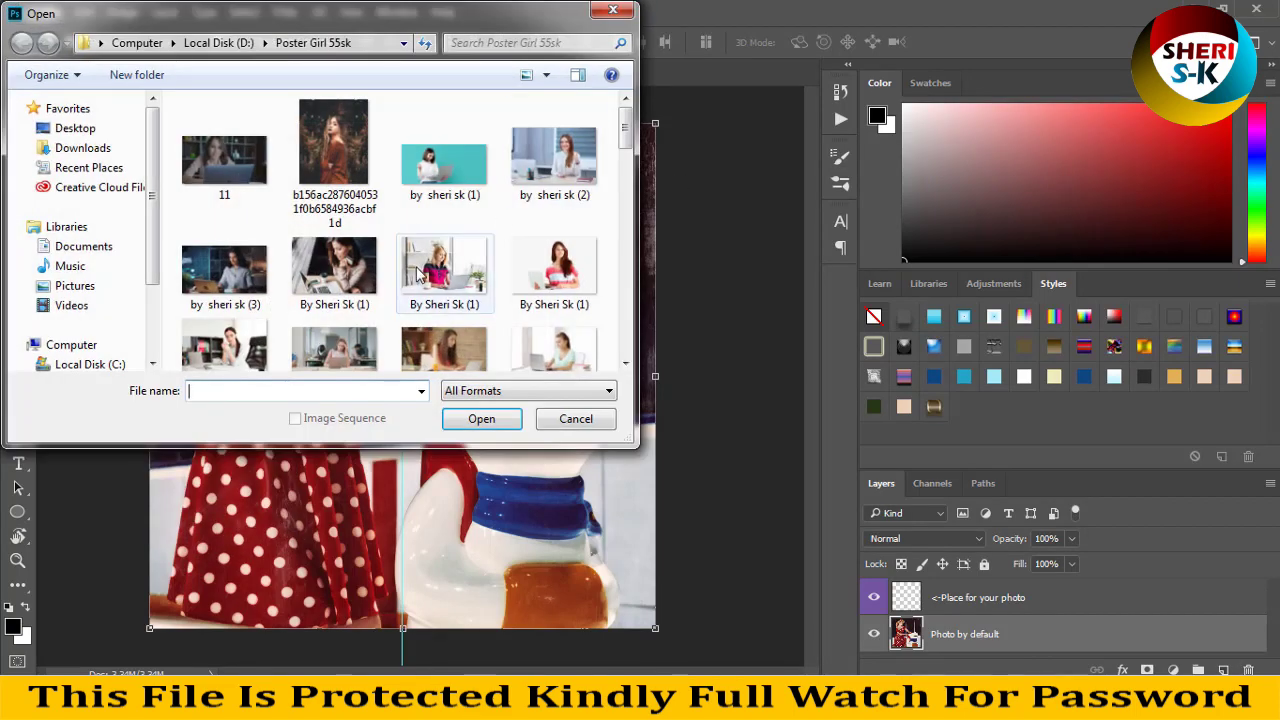
{"action": "left_click", "coordinate": [224, 270]}
{"action": "scroll", "coordinate": [224, 270], "scroll_direction": "down", "scroll_amount": 5}
{"action": "double_click", "coordinate": [370, 225]}
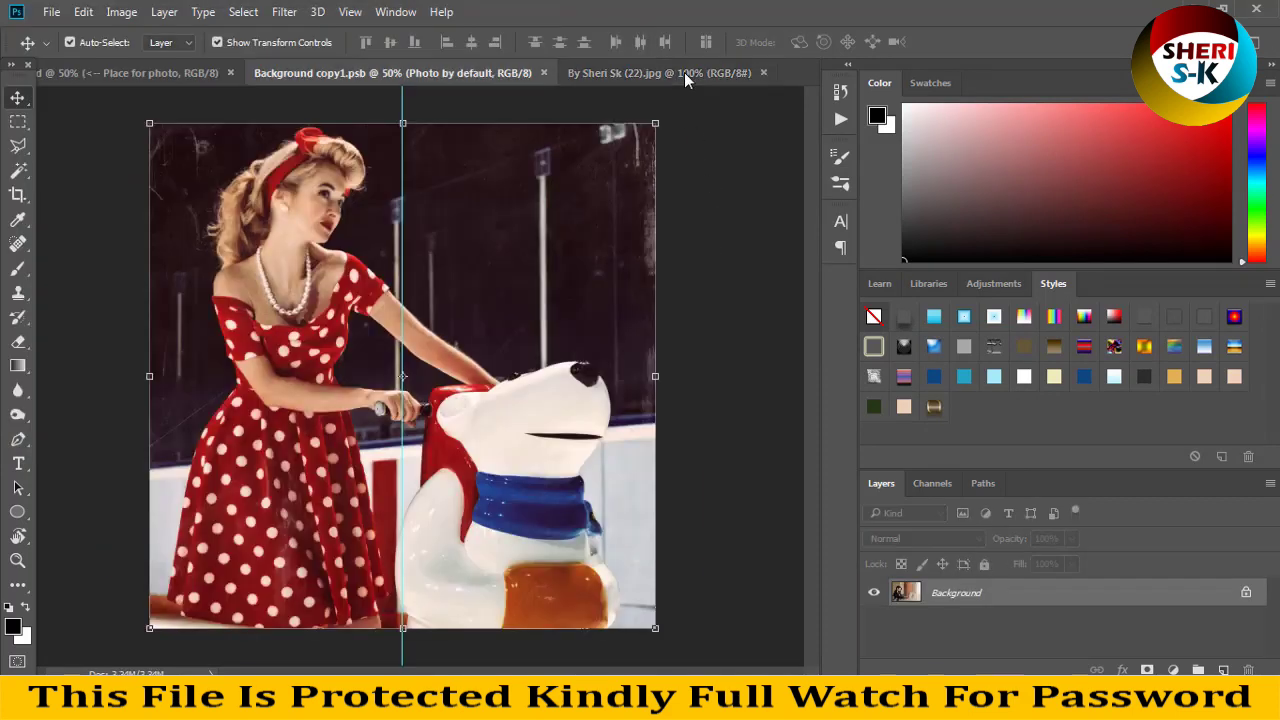
Place the laptop photo into Background copy1.psb, enlarge it to fill the frame, and save.
{"action": "left_click_drag", "start_coordinate": [684, 72], "coordinate": [690, 185]}
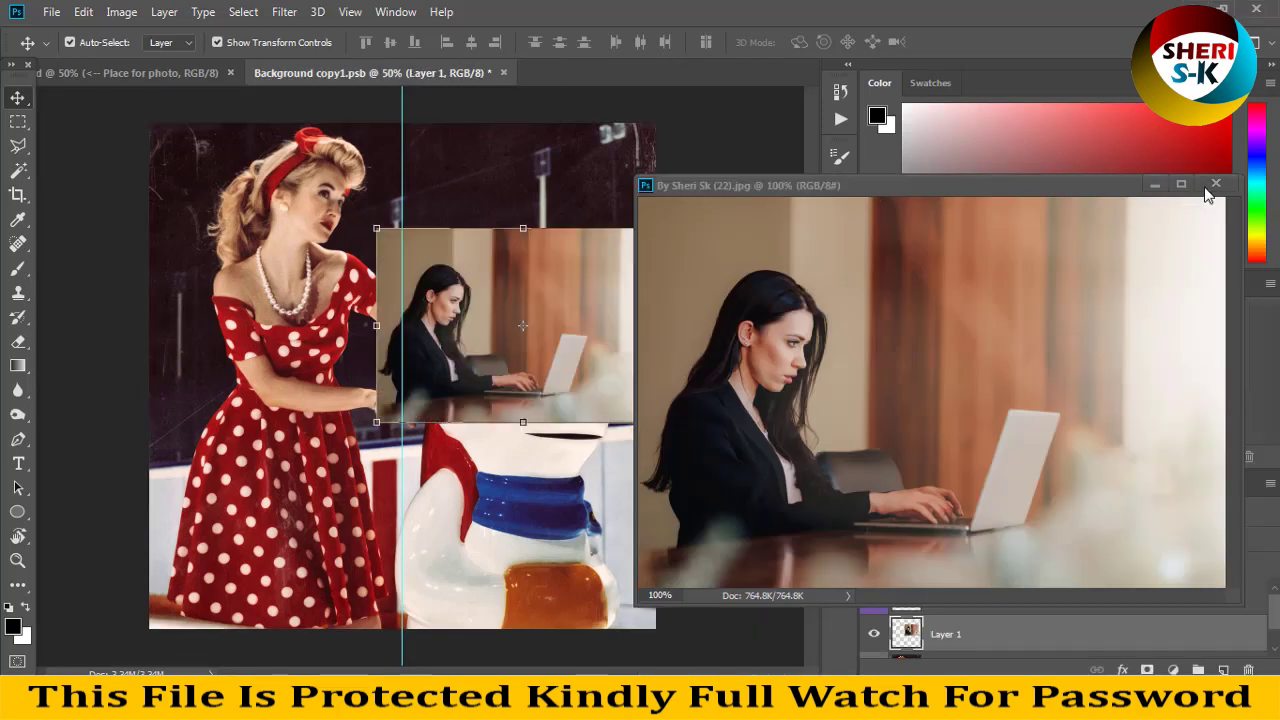
{"action": "mouse_move", "coordinate": [835, 455]}
{"action": "left_mouse_down"}
{"action": "mouse_move", "coordinate": [474, 357]}
{"action": "mouse_move", "coordinate": [270, 195]}
{"action": "left_mouse_up"}
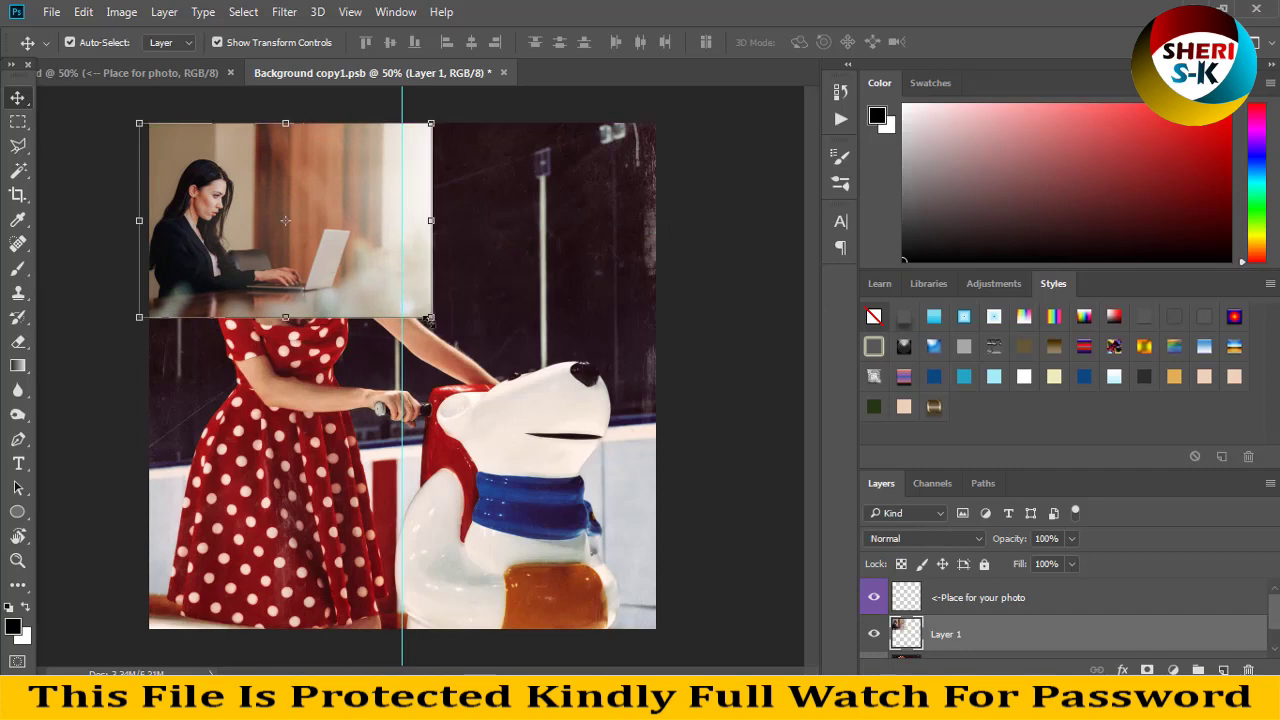
{"action": "left_click_drag", "start_coordinate": [431, 317], "coordinate": [929, 645]}
{"action": "key", "text": "Return"}
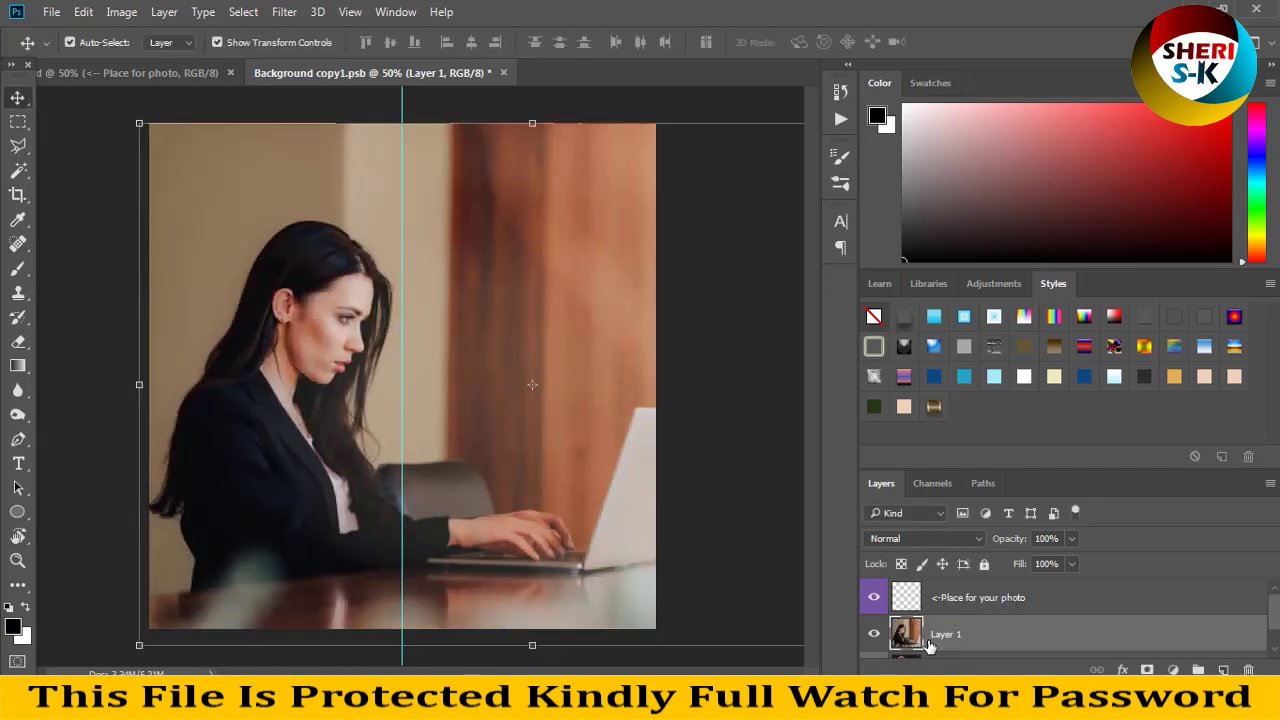
{"action": "key", "text": "ctrl+s"}
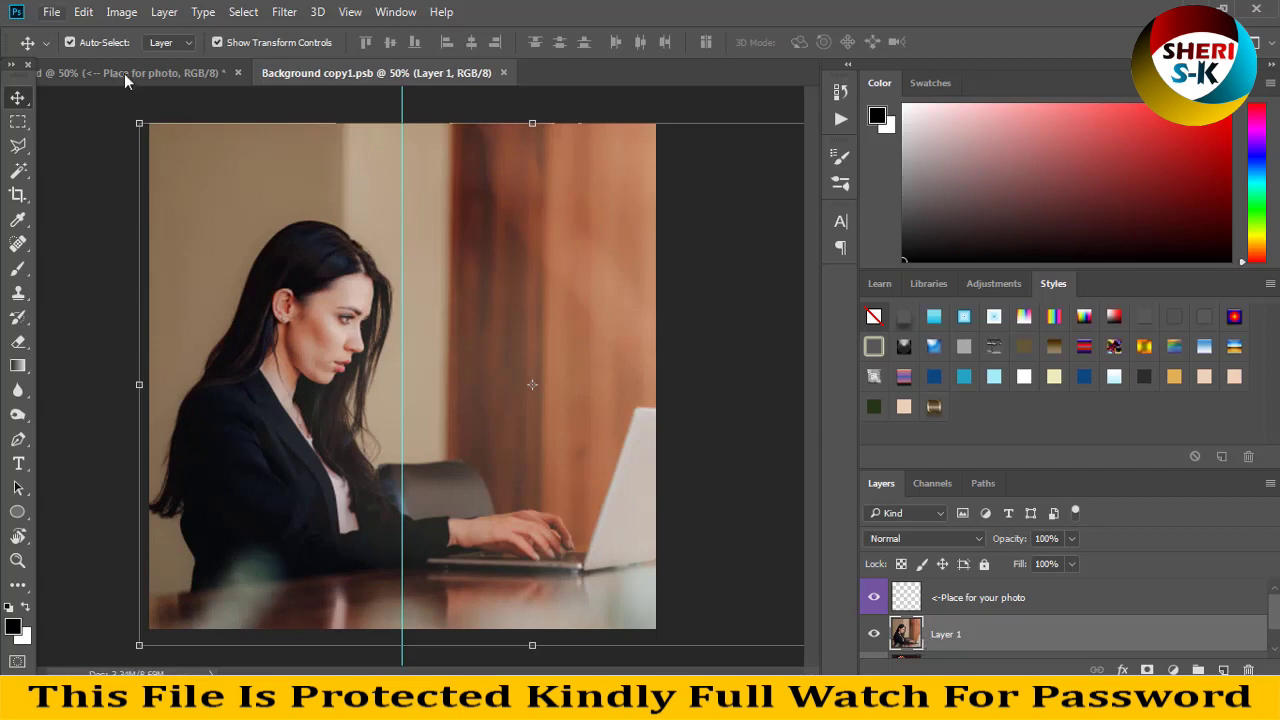
{"action": "left_click", "coordinate": [136, 73]}
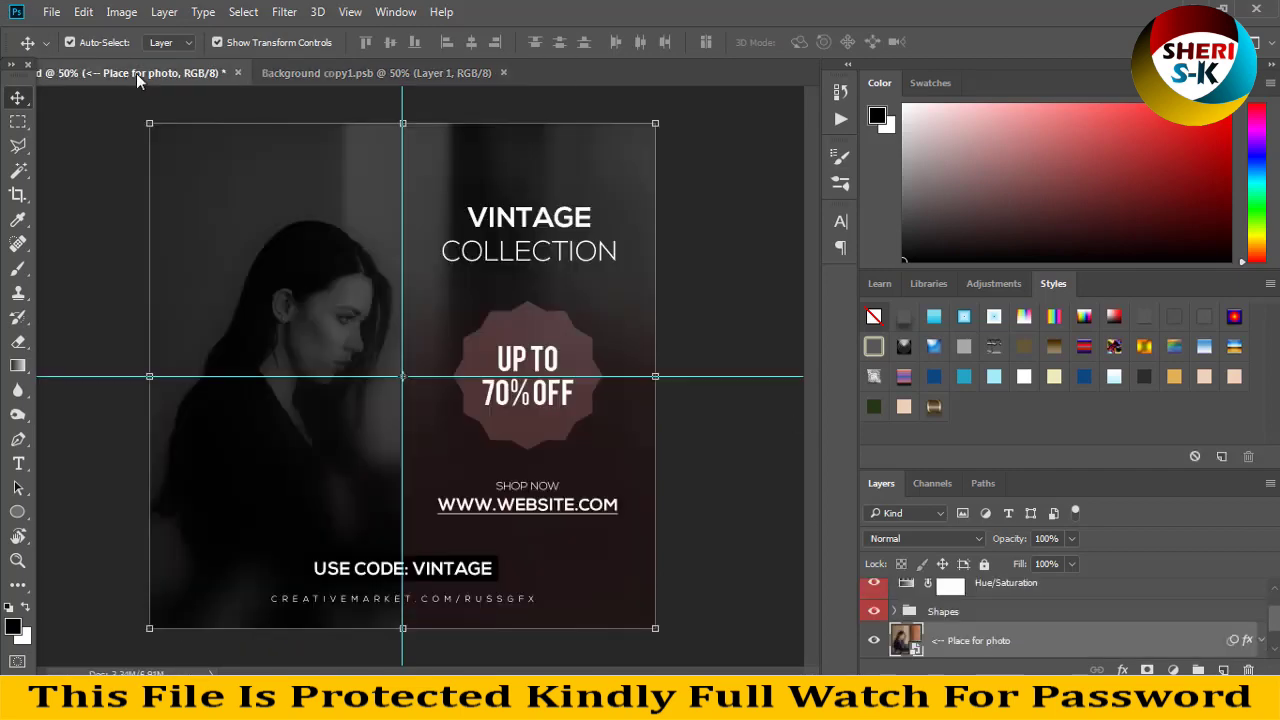